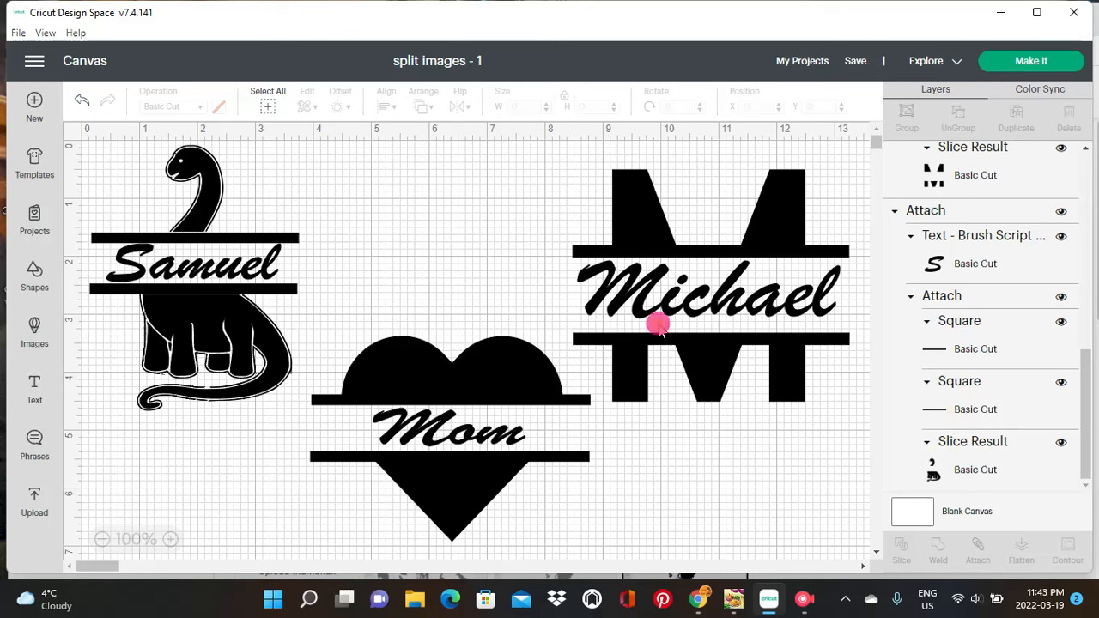
Delete the three finished split designs so the canvas is empty
left_click(631, 235)
left_click(560, 155)
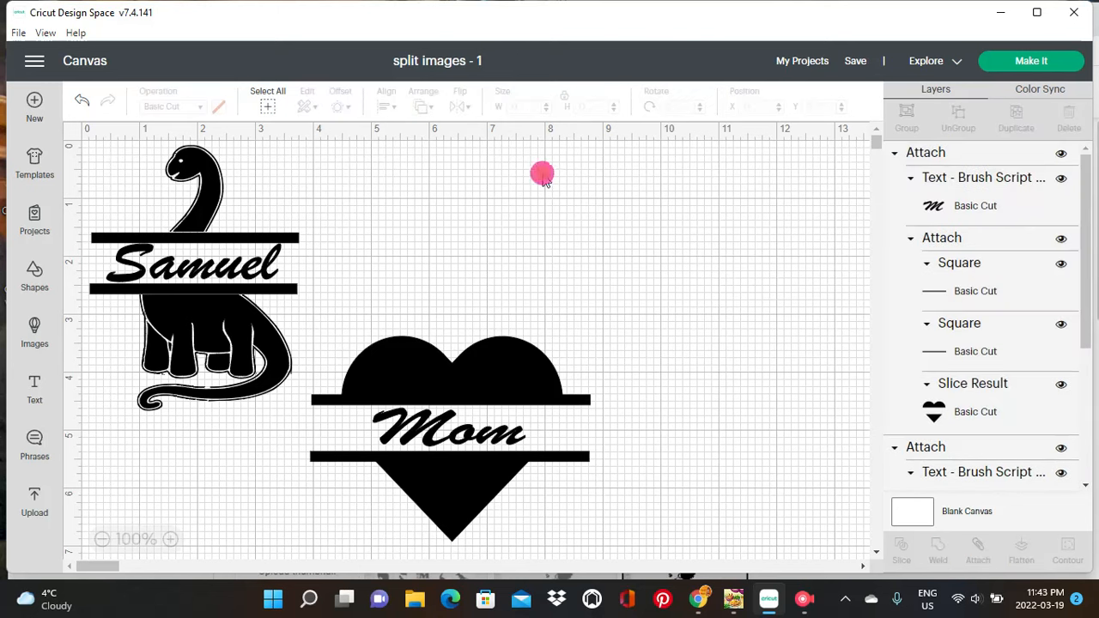
left_click(415, 404)
left_click(298, 320)
left_click(228, 275)
left_click(177, 194)
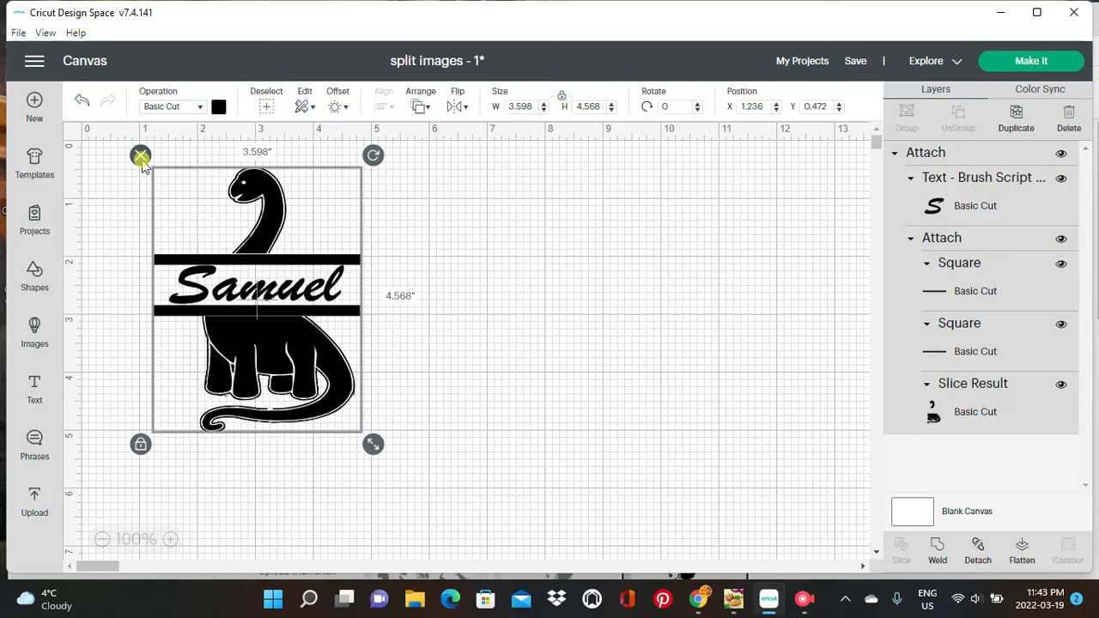
left_click(138, 157)
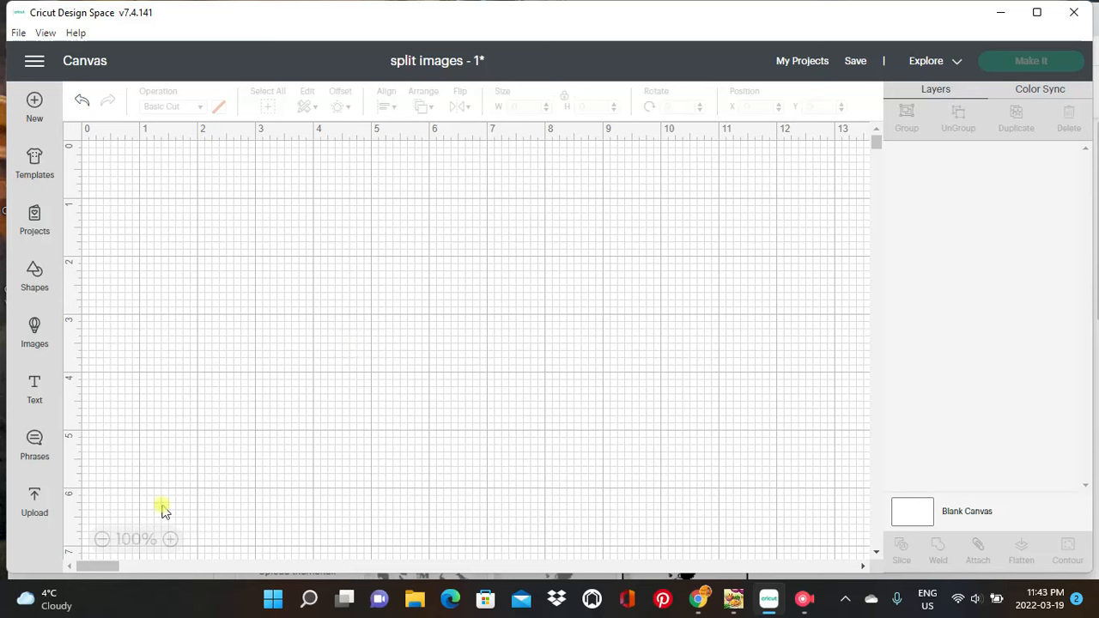
Add a text object to the canvas in the Cricut Sans font with Regular style
left_click(34, 391)
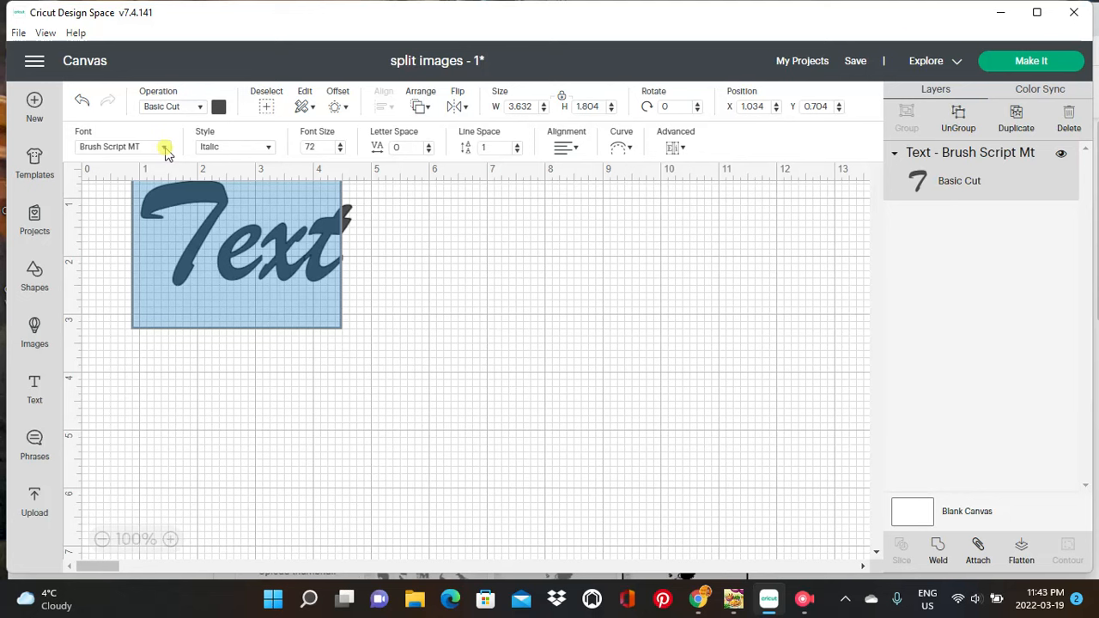
left_click(159, 147)
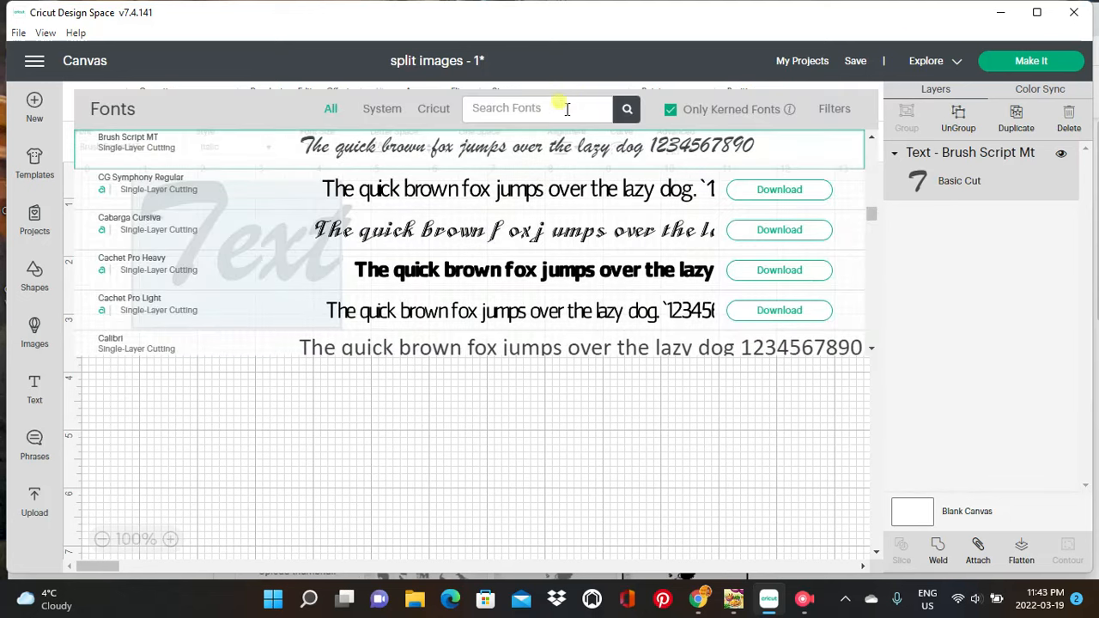
left_click(439, 118)
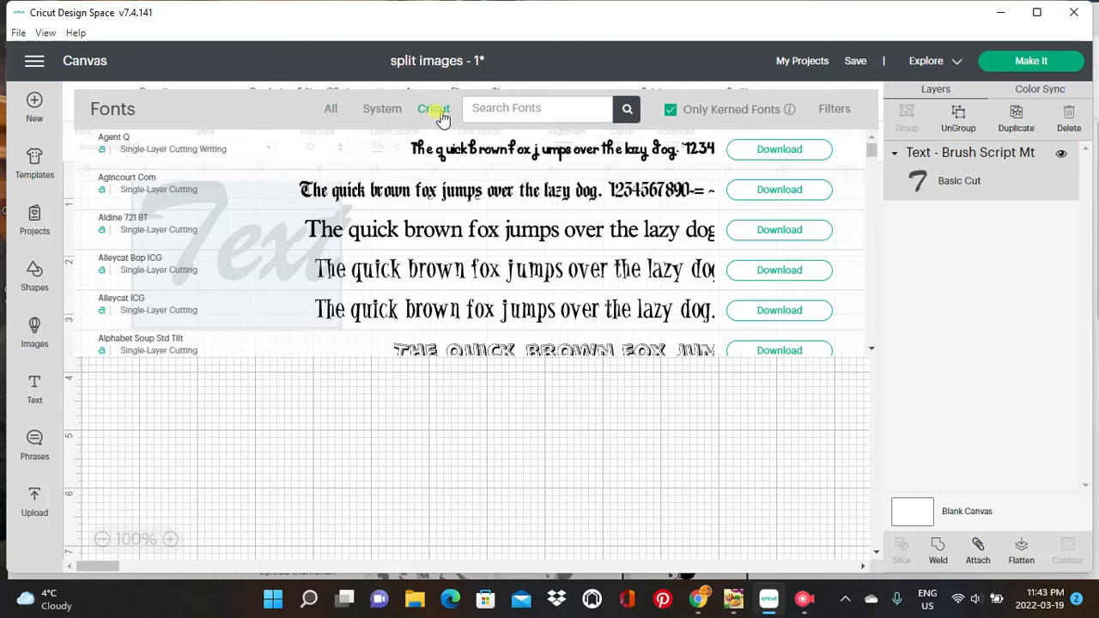
left_click(495, 108)
type("sans")
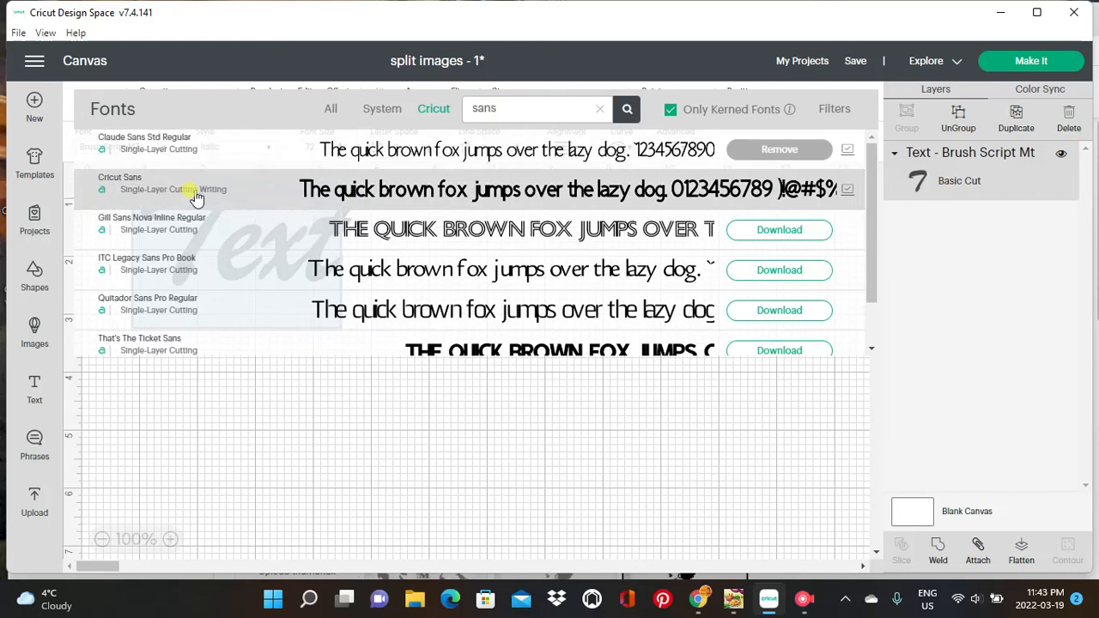
left_click(199, 196)
left_click(235, 147)
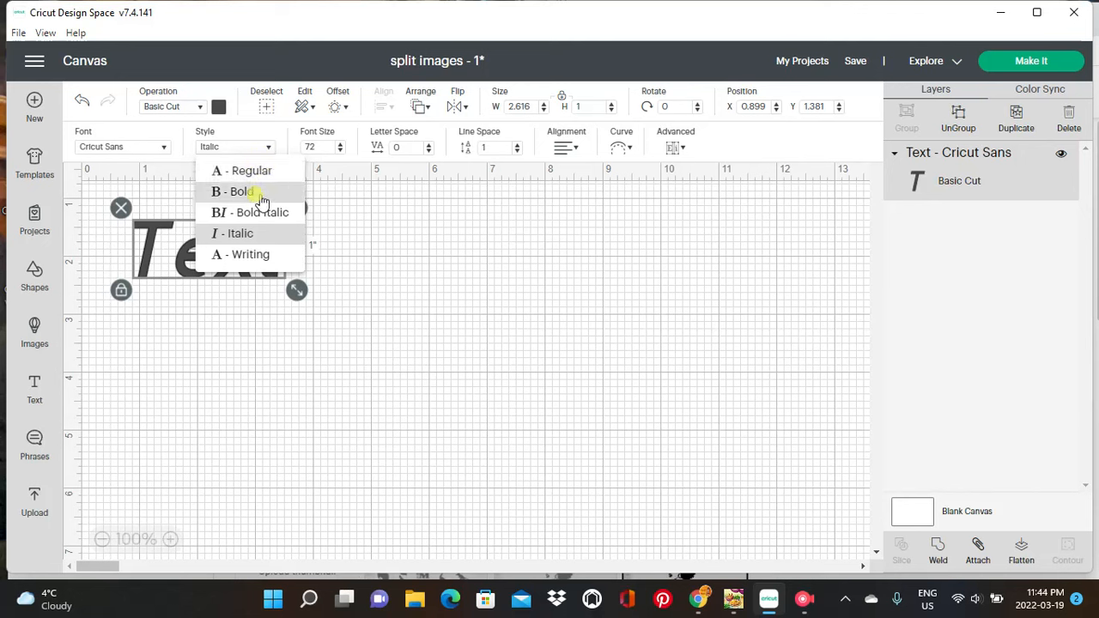
left_click(255, 170)
Move the text toward the middle of the canvas and change it to the letter M
left_click_drag(232, 266, 557, 302)
double_click(532, 292)
type("M")
Unlock the M's proportions, enlarge it to about 5.1 by 5.3 inches and position it around the middle of the canvas
left_click(448, 327)
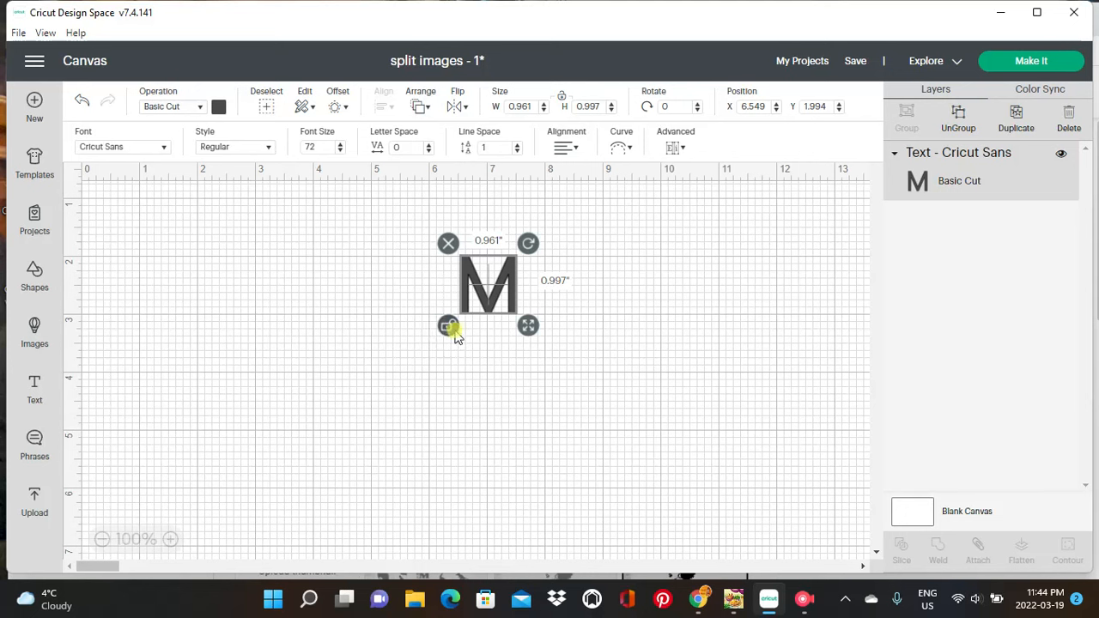
left_click(530, 327)
left_click_drag(532, 331, 650, 424)
left_click(401, 479)
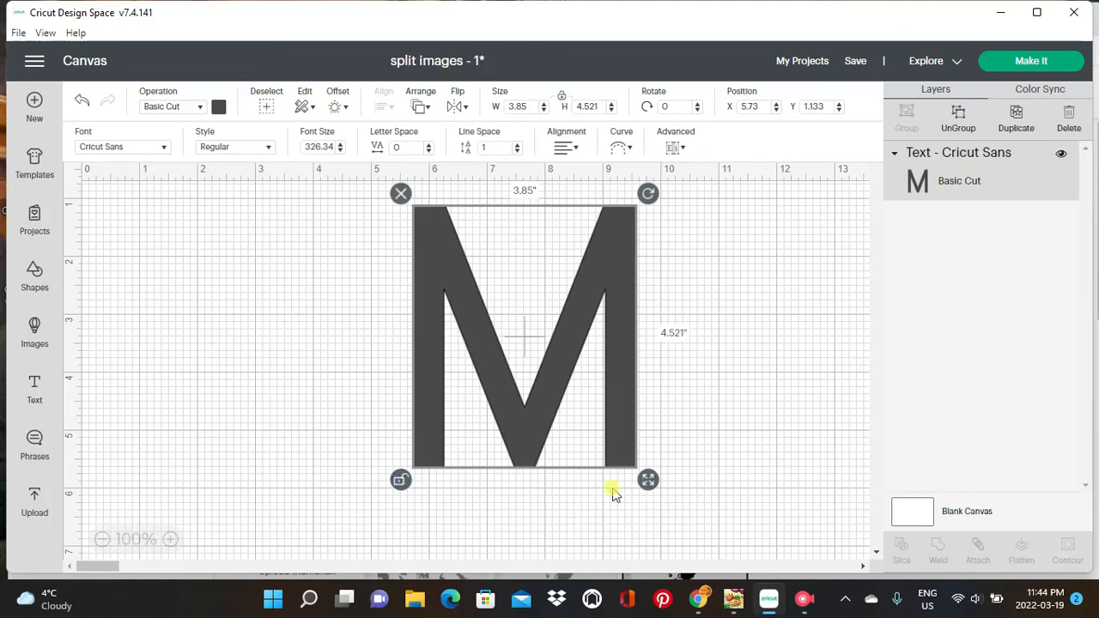
left_click_drag(649, 480, 655, 522)
left_click(516, 456)
left_click(429, 416)
left_click(421, 519)
left_click_drag(776, 520, 723, 523)
left_click_drag(581, 447, 544, 445)
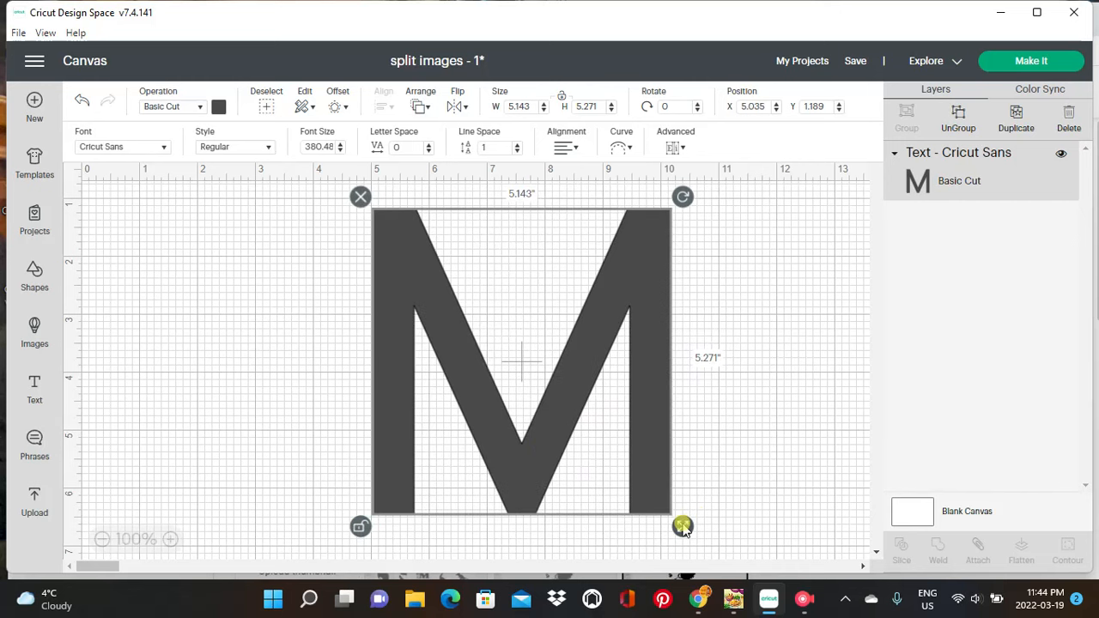
Shrink the M to about 4.5 inches wide and 4.9 inches high
left_click_drag(683, 525, 672, 506)
left_click(770, 461)
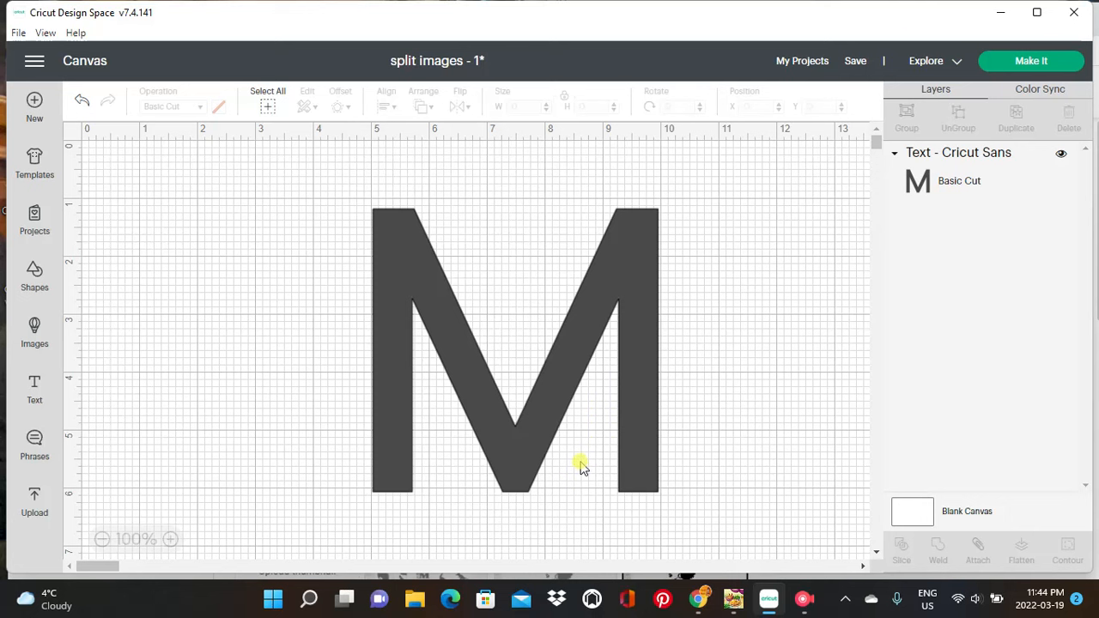
left_click(522, 431)
left_click_drag(669, 504, 645, 506)
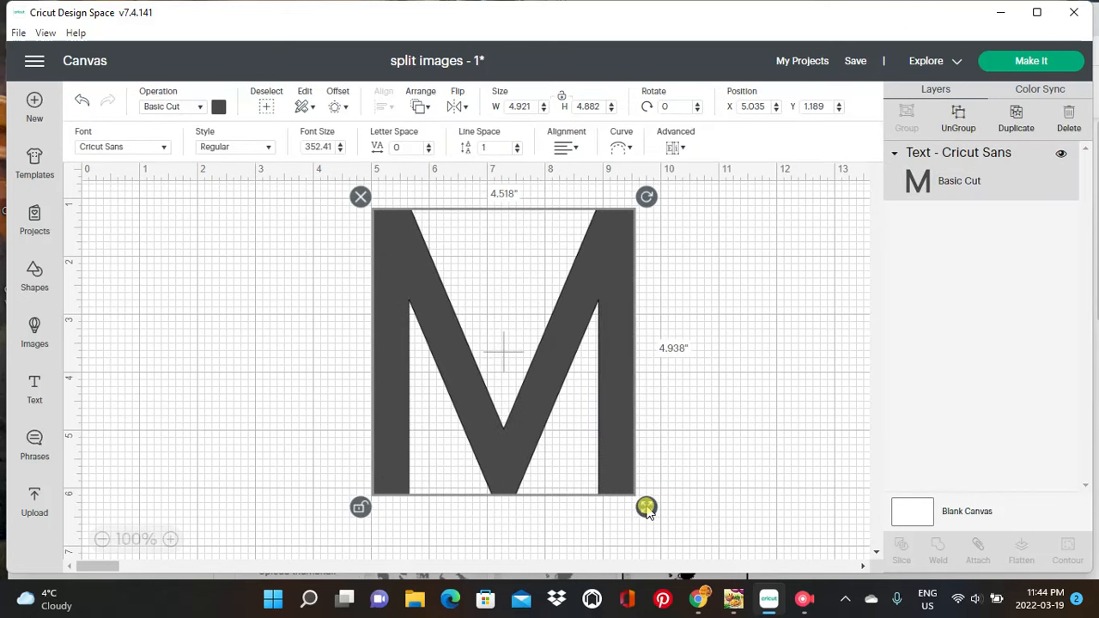
left_click(729, 448)
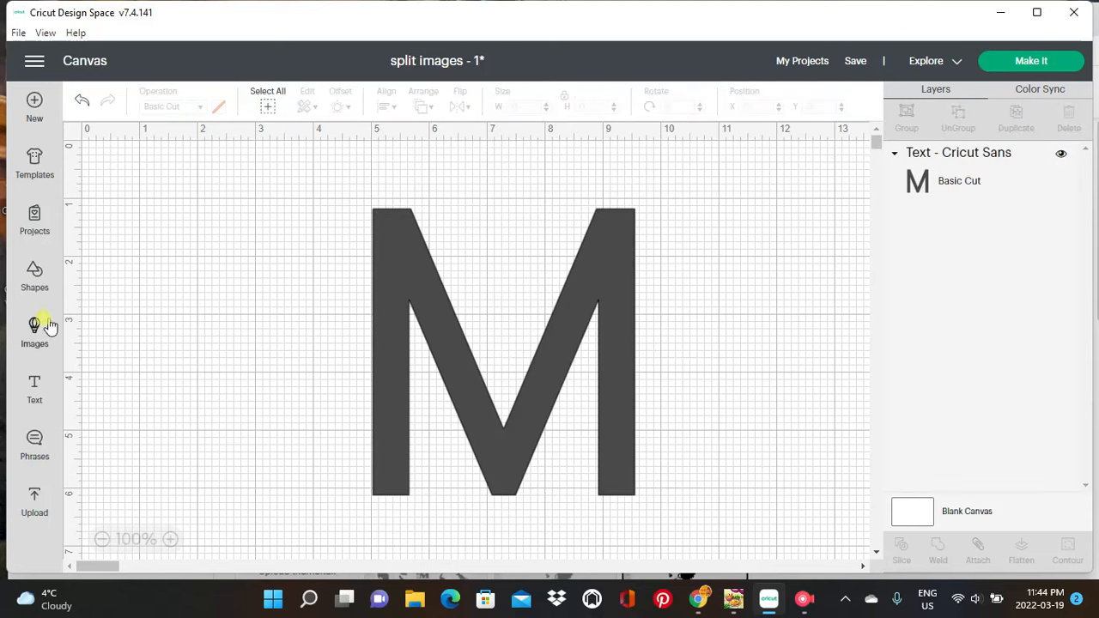
Add a square, unlock its proportions and stretch it into a wide rectangle 2 inches high
left_click(40, 277)
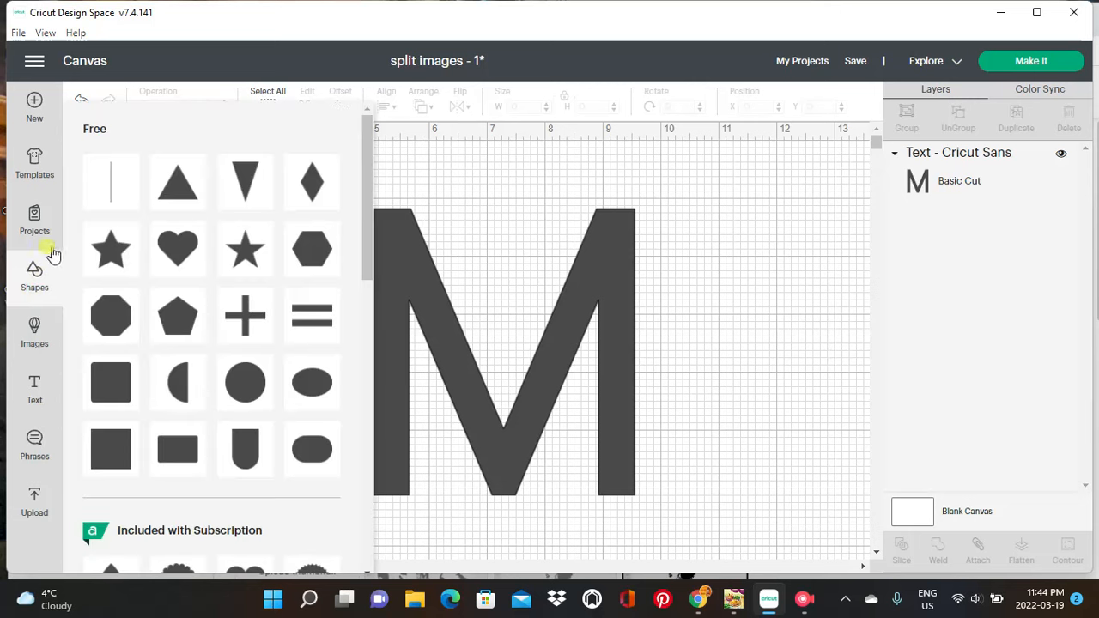
left_click(113, 458)
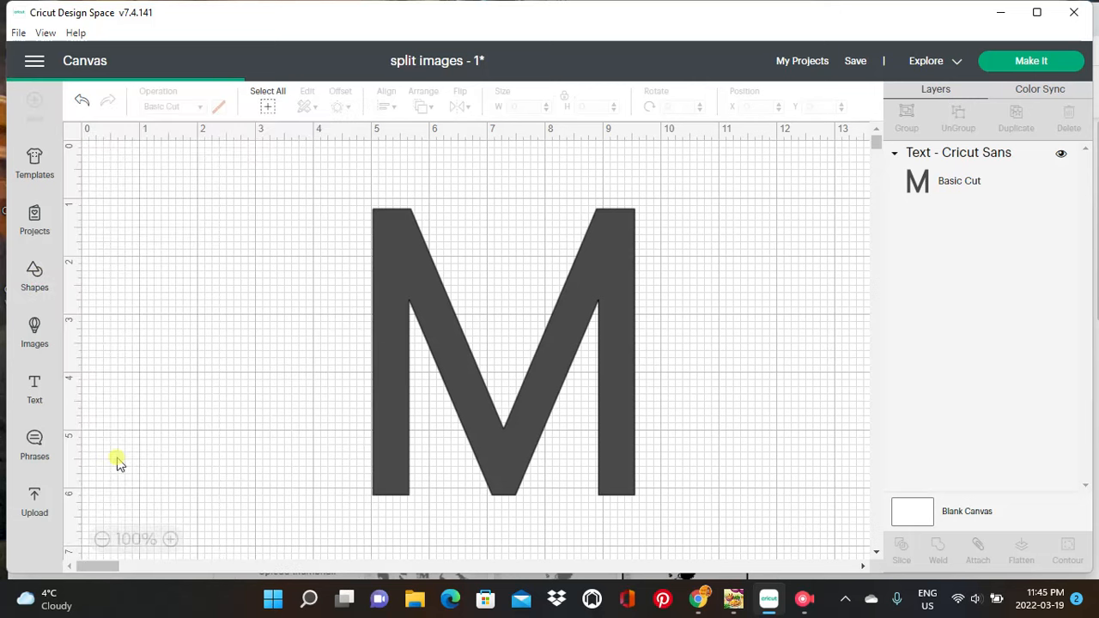
left_click_drag(195, 227, 281, 315)
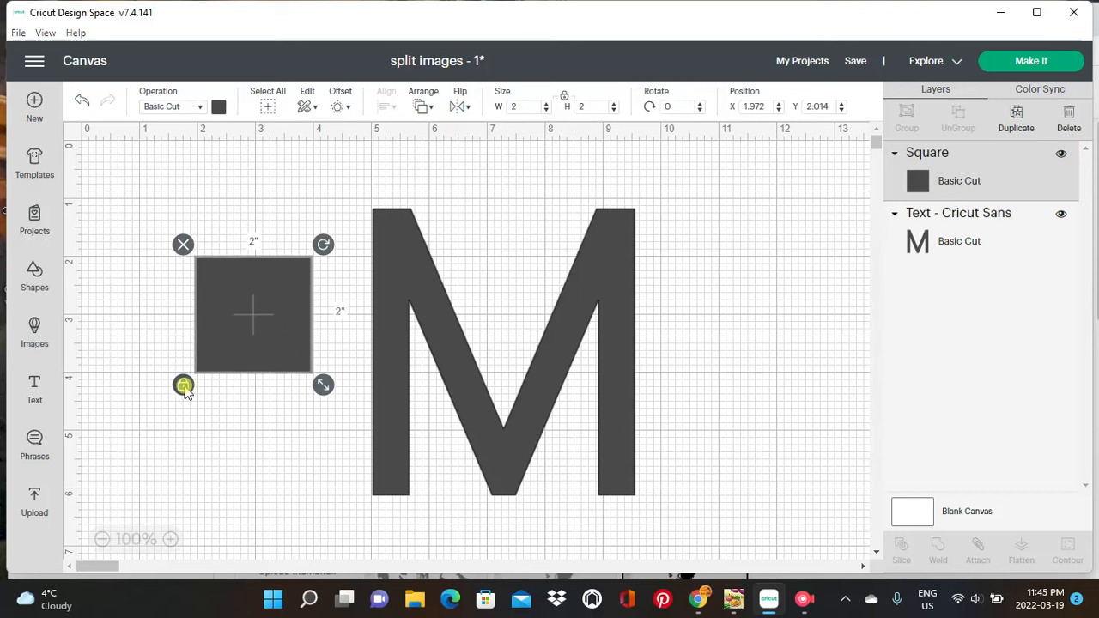
left_click(184, 386)
left_click_drag(324, 386, 690, 383)
Centre the rectangle across the middle of the M and resize it to about 7.3 by 1.9 inches
left_click_drag(519, 325, 561, 361)
left_click_drag(754, 428, 719, 432)
mouse_move(657, 397)
left_mouse_down()
mouse_move(664, 382)
mouse_move(667, 393)
left_mouse_up()
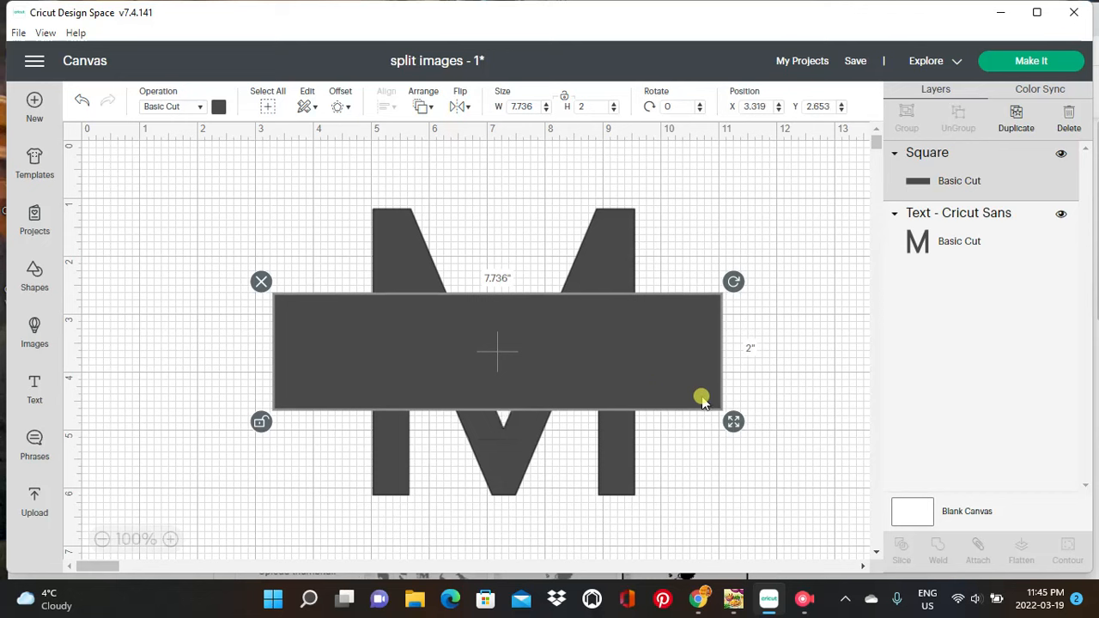
left_click_drag(734, 422, 732, 428)
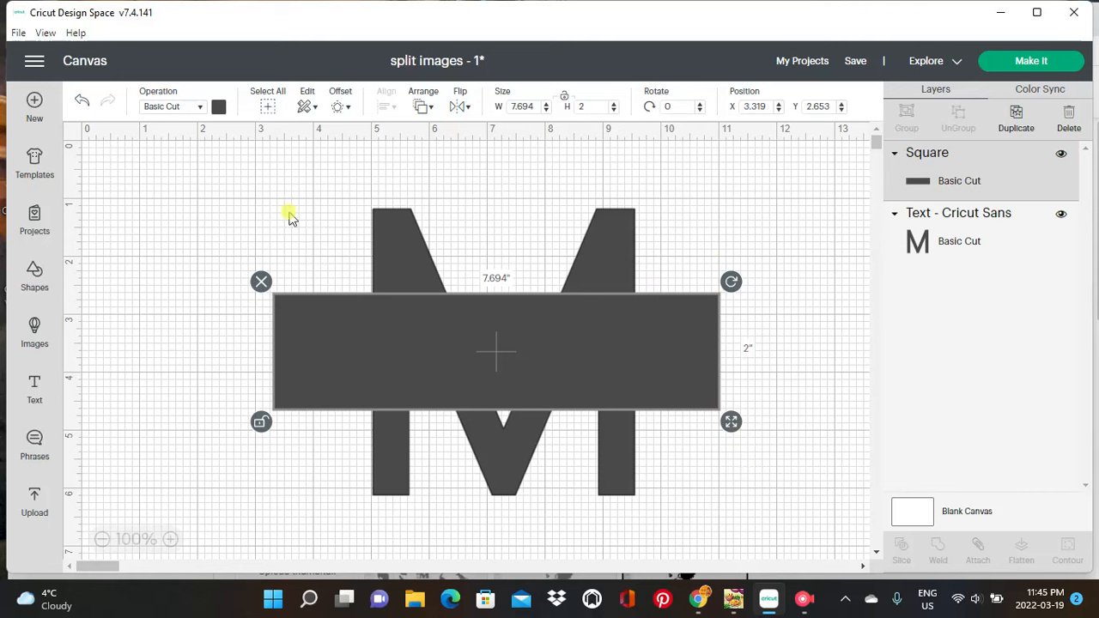
left_click_drag(728, 428, 706, 414)
left_click_drag(653, 371, 673, 389)
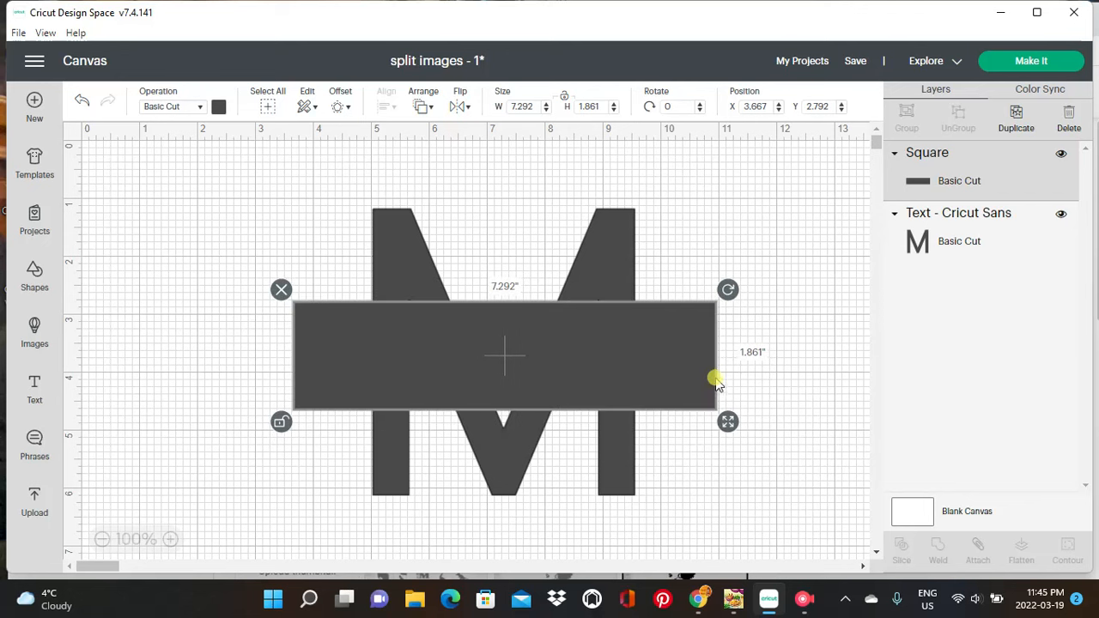
left_click_drag(694, 375, 692, 374)
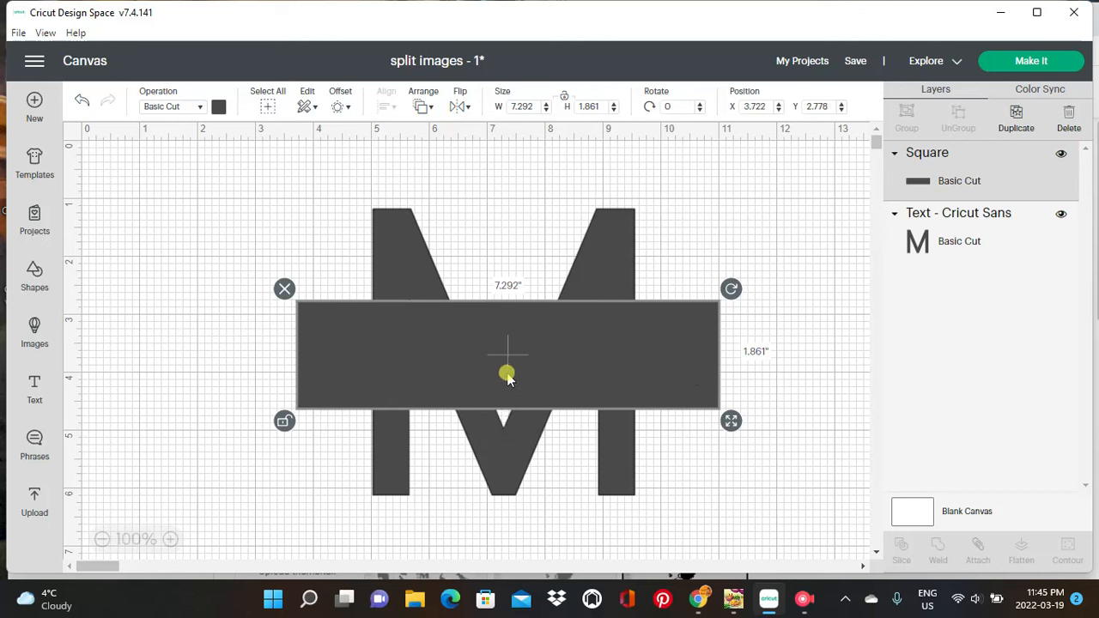
left_click(208, 314)
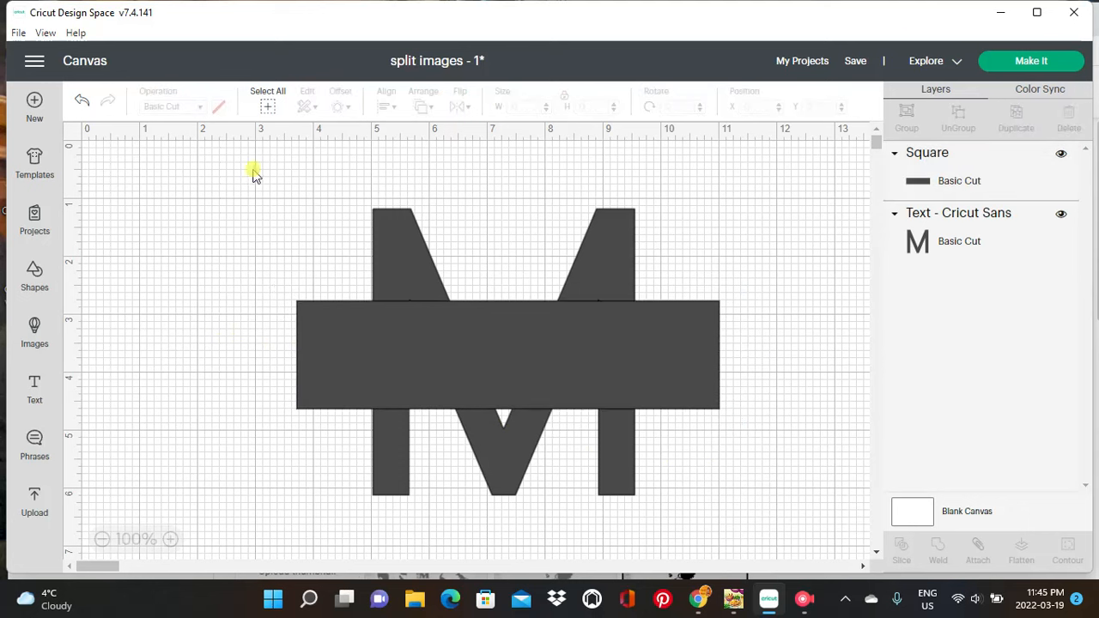
left_click_drag(256, 169, 406, 180)
left_click_drag(630, 271, 770, 564)
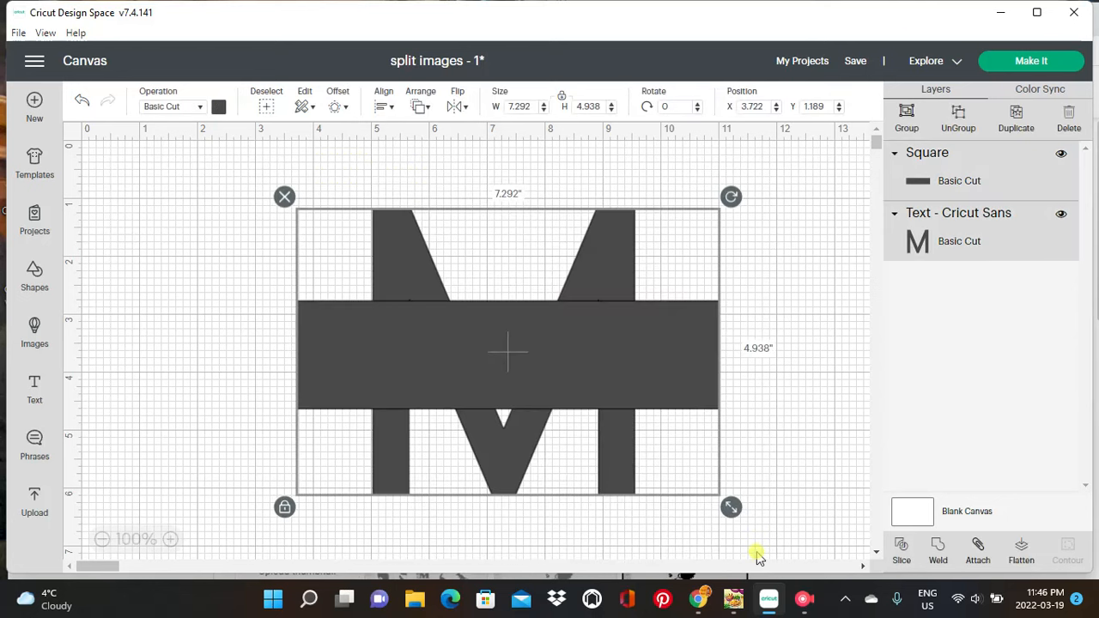
left_click(978, 560)
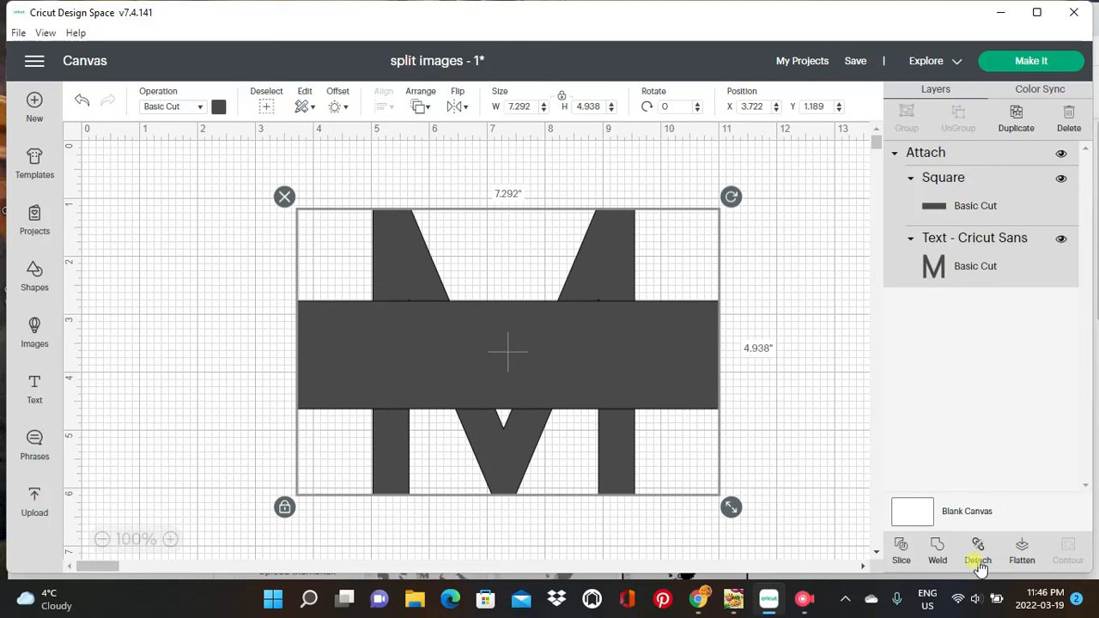
left_click(979, 563)
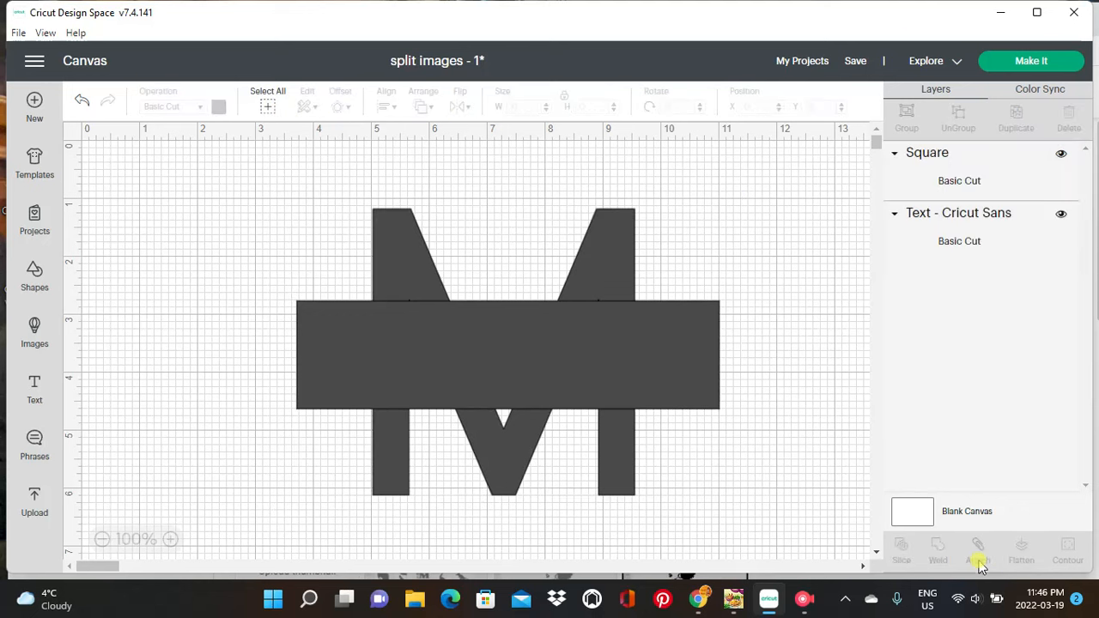
Slice the M with the overlapping rectangle and move the split M away from the leftover pieces
left_click_drag(255, 170, 783, 529)
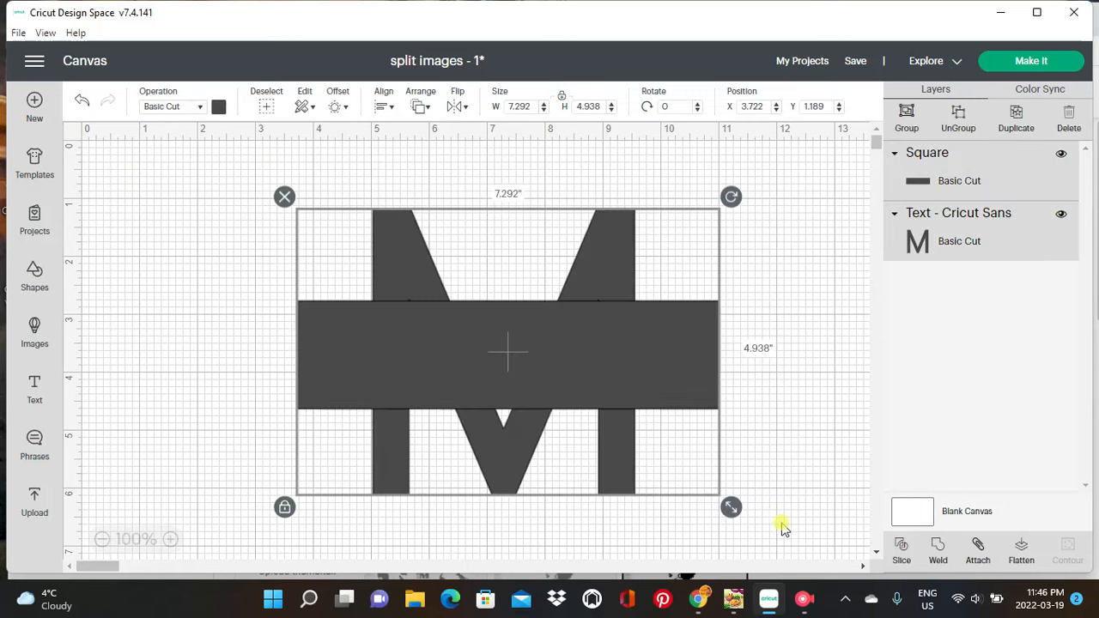
left_click(907, 565)
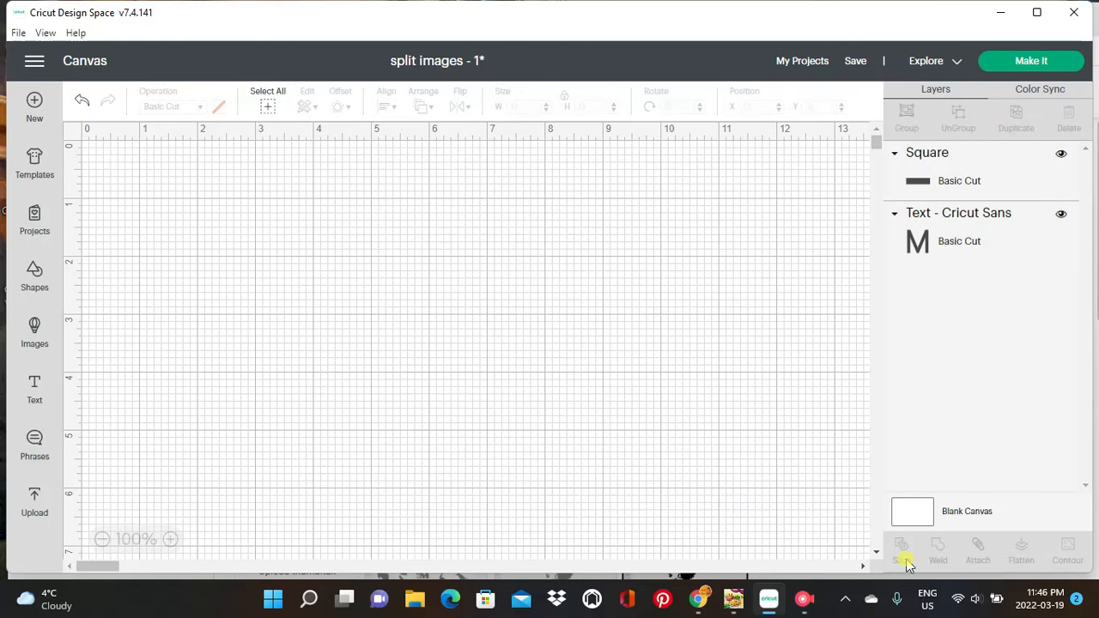
left_click_drag(450, 360, 530, 355)
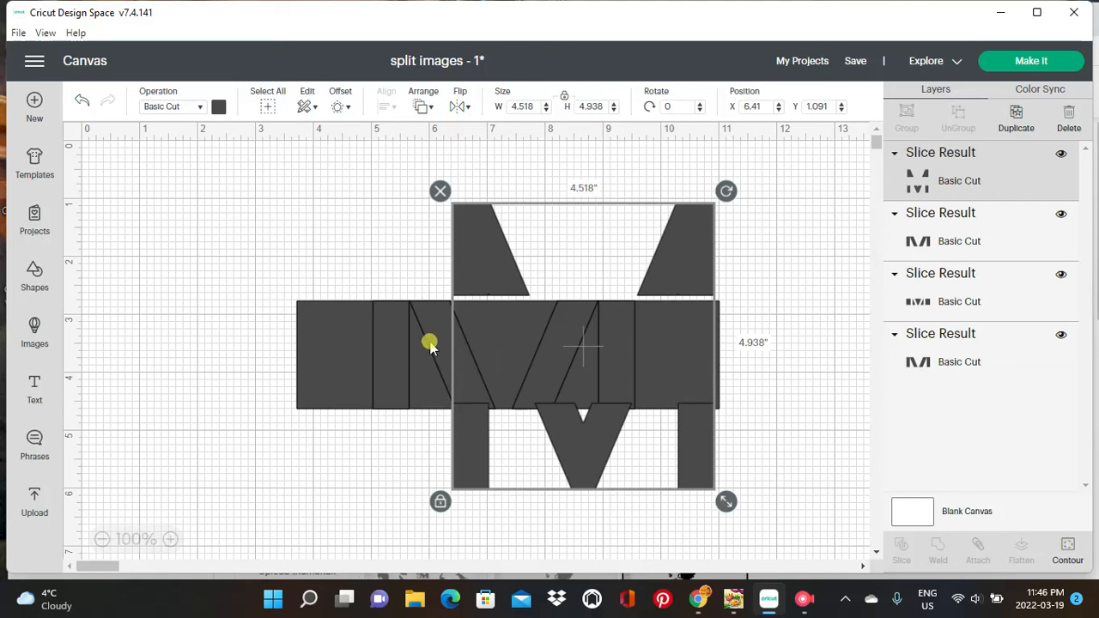
Delete the three leftover slice pieces and move the split M back toward the middle of the canvas
left_click(430, 343)
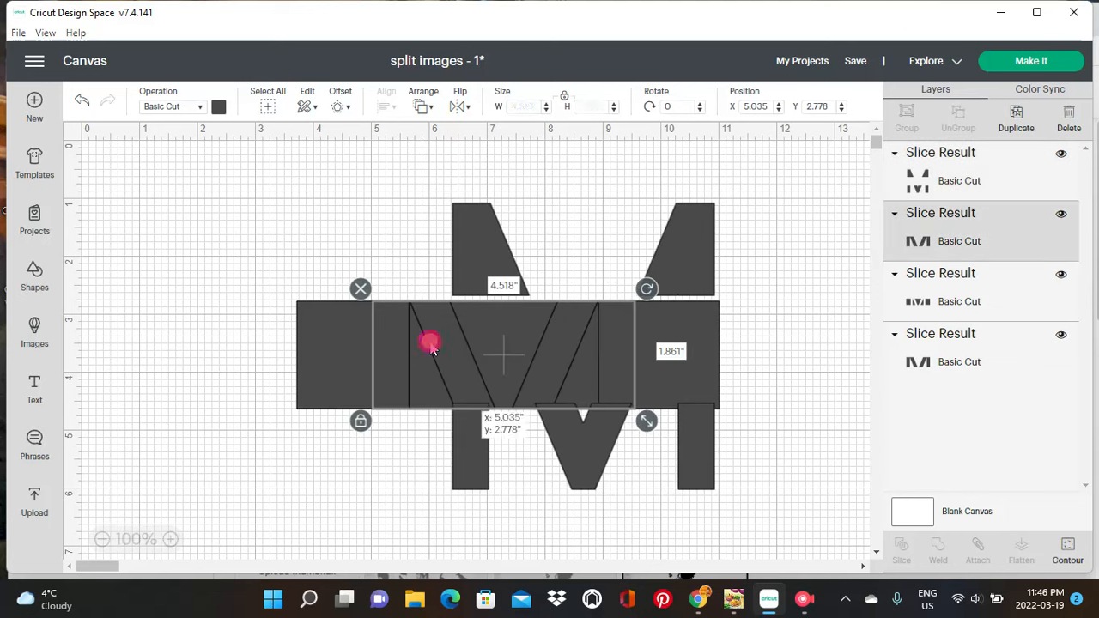
left_click(359, 290)
left_click(354, 341)
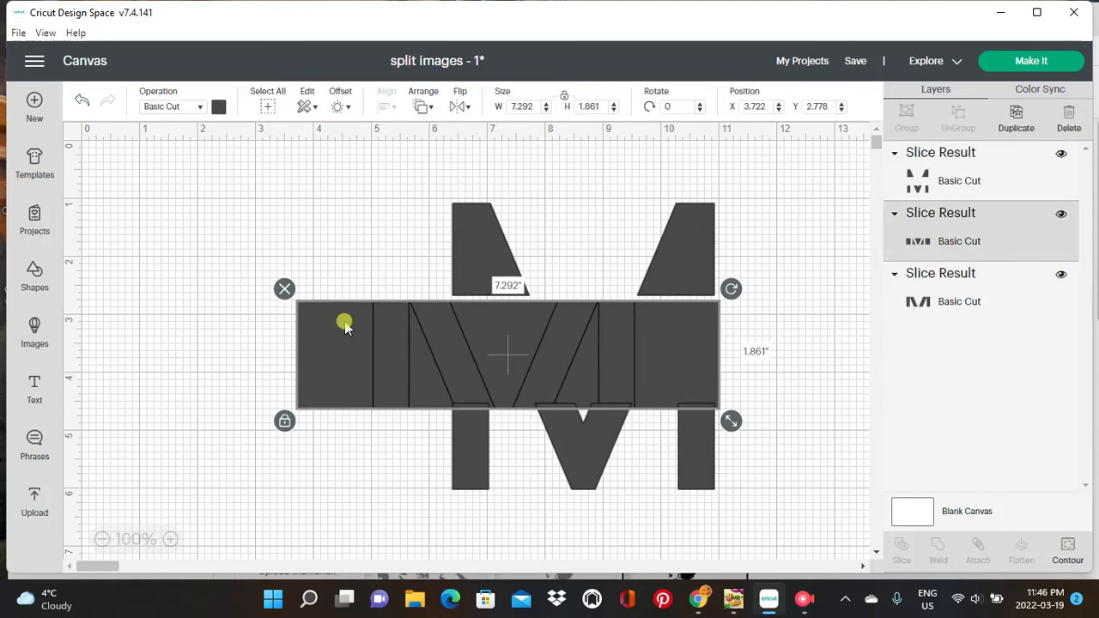
left_click(285, 289)
left_click(438, 335)
left_click(358, 290)
left_click(457, 273)
left_click_drag(457, 273, 363, 273)
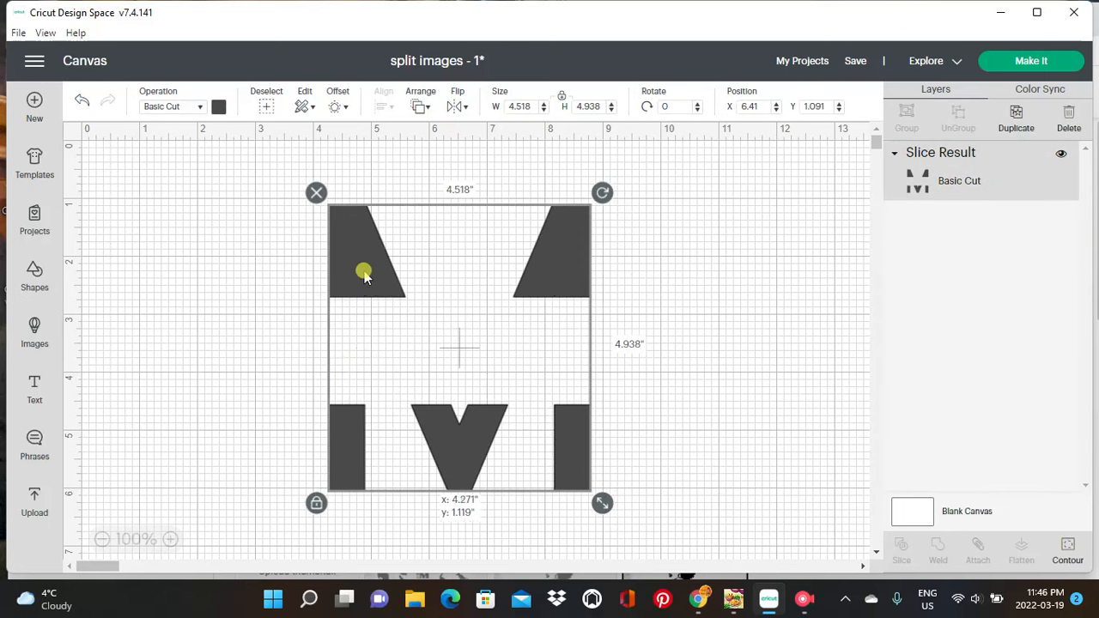
left_click(749, 339)
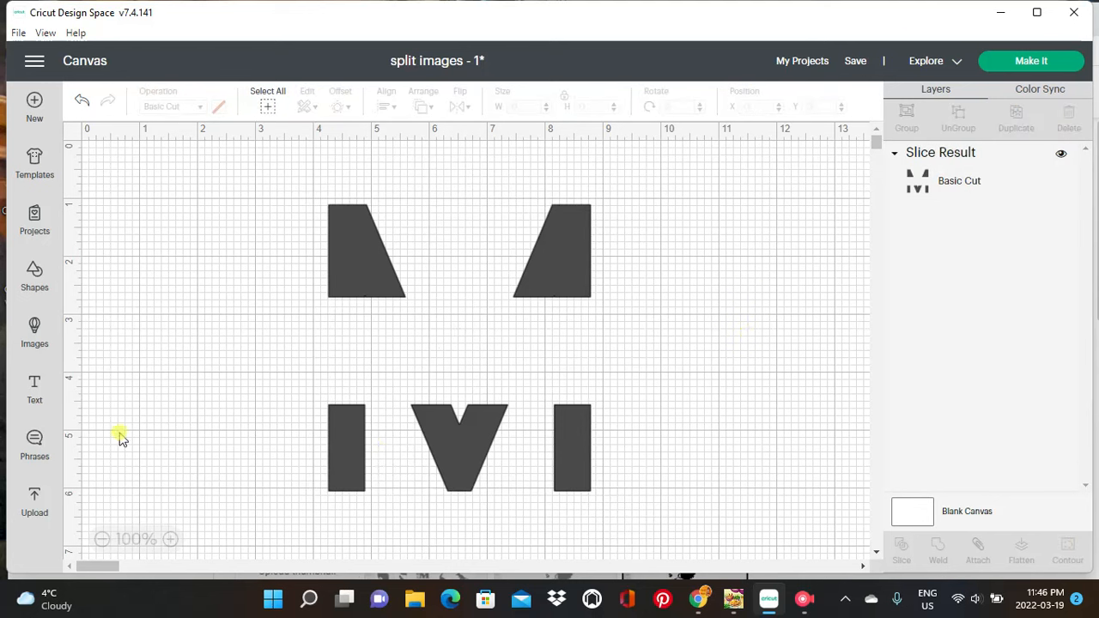
Add another square and stretch it out of proportion into a long thin bar beside the M's upper half
left_click(38, 276)
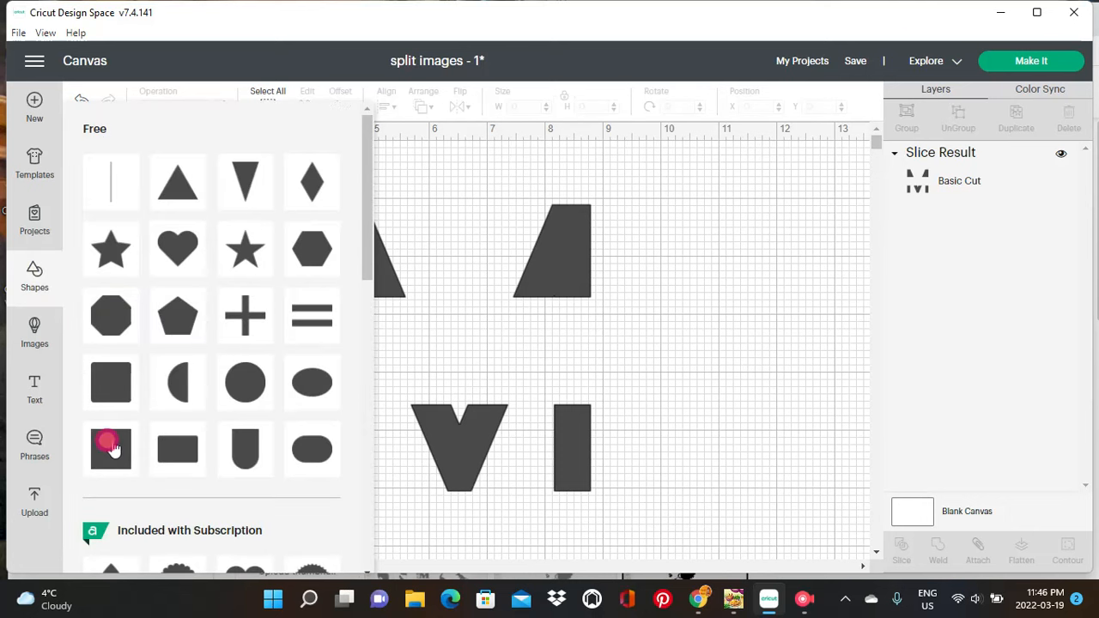
left_click(112, 447)
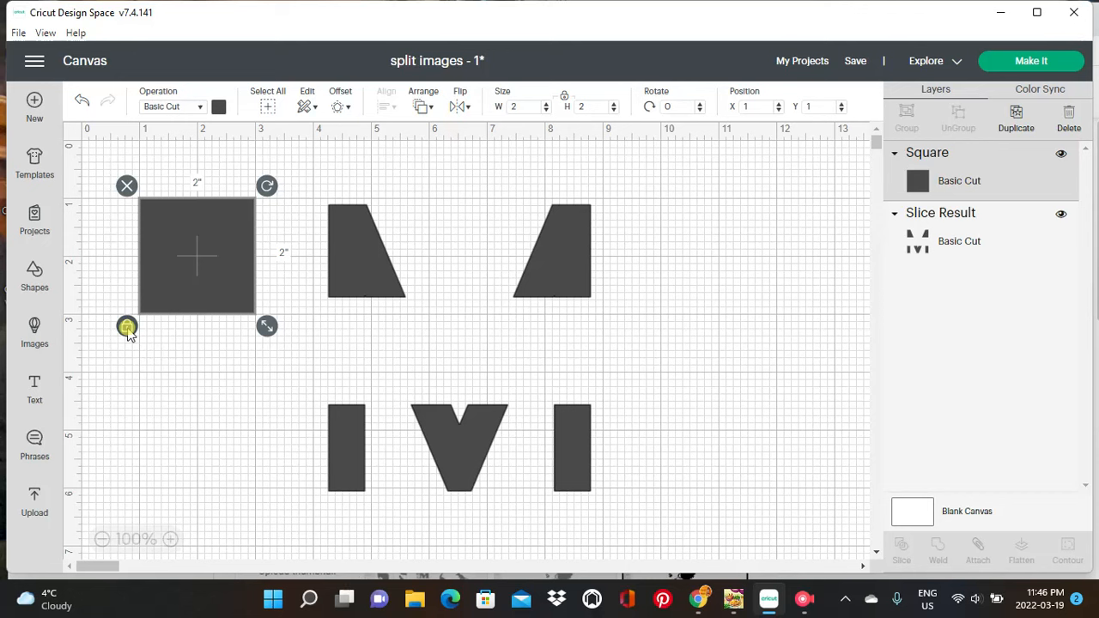
left_click_drag(216, 301, 274, 359)
left_click_drag(302, 409, 694, 308)
Centre the bar along the bottom edge of the M's upper half, sized about 7.1 by 0.22 inches
left_click(627, 297)
left_click_drag(628, 297, 670, 322)
left_click_drag(569, 301, 589, 307)
left_click_drag(694, 321, 668, 325)
left_click_drag(598, 309, 612, 313)
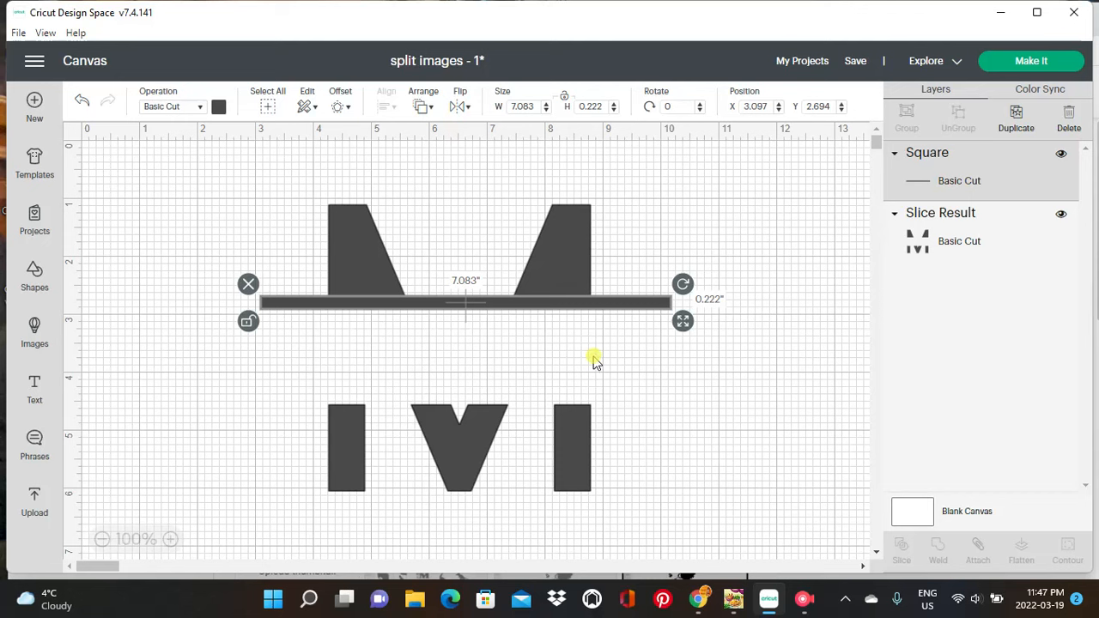
Duplicate the bar and place the copy along the top edge of the M's lower half
left_click(1015, 131)
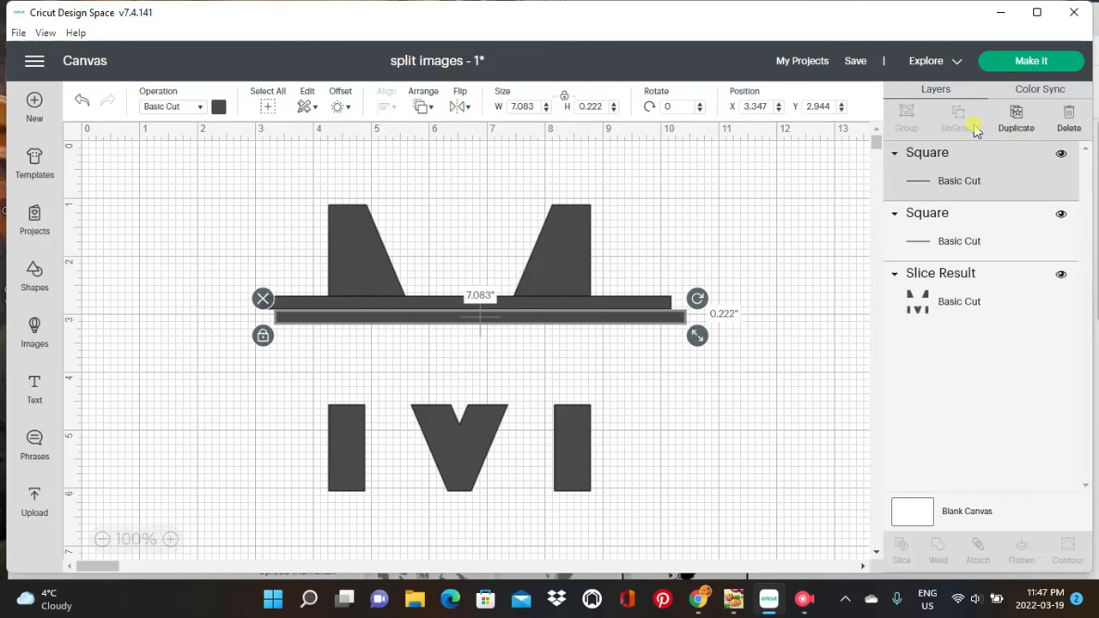
left_click_drag(519, 324, 498, 407)
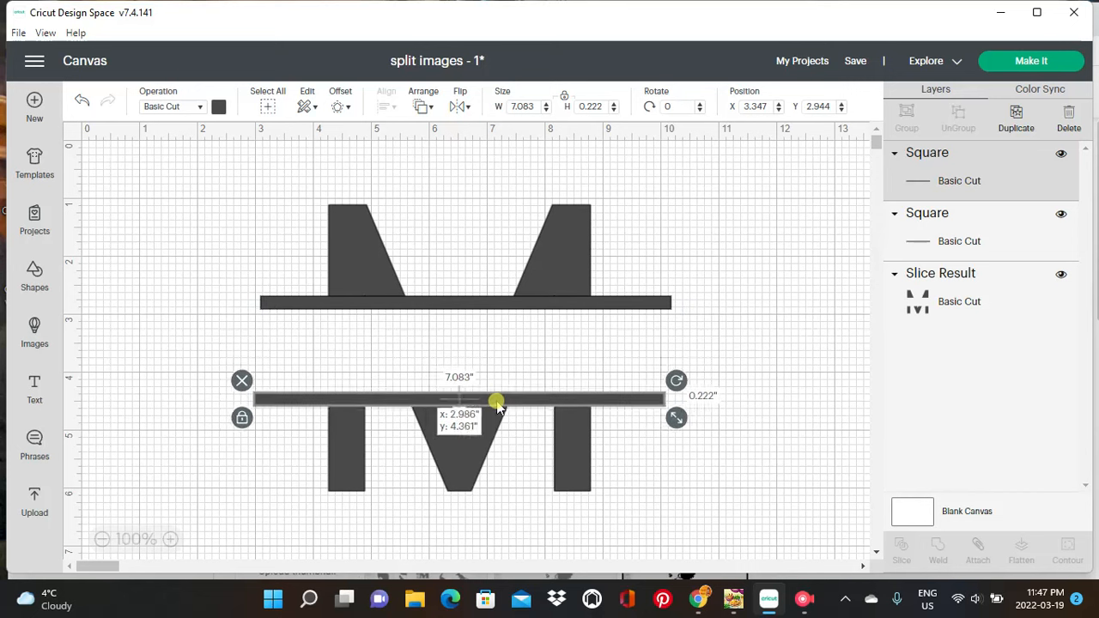
left_click_drag(498, 407, 496, 407)
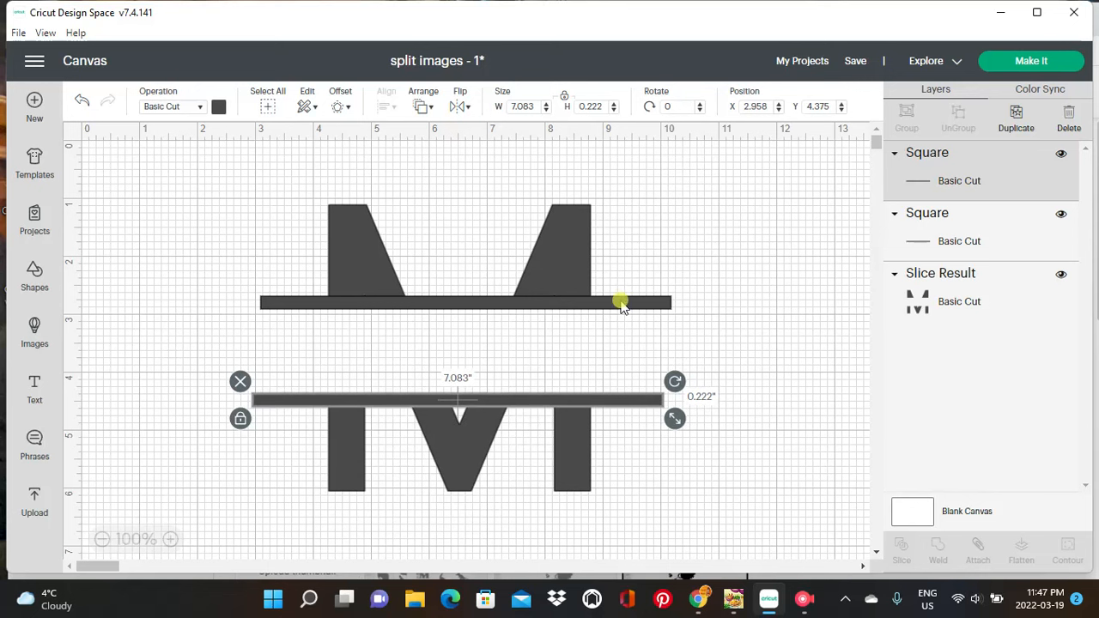
left_click_drag(643, 404, 650, 406)
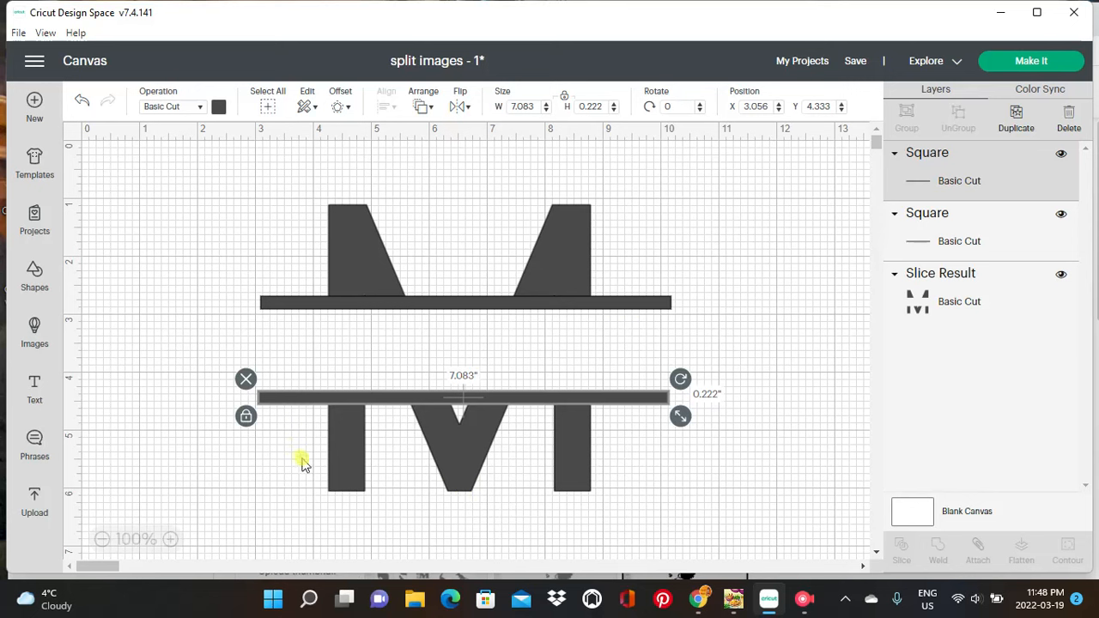
left_click(652, 404)
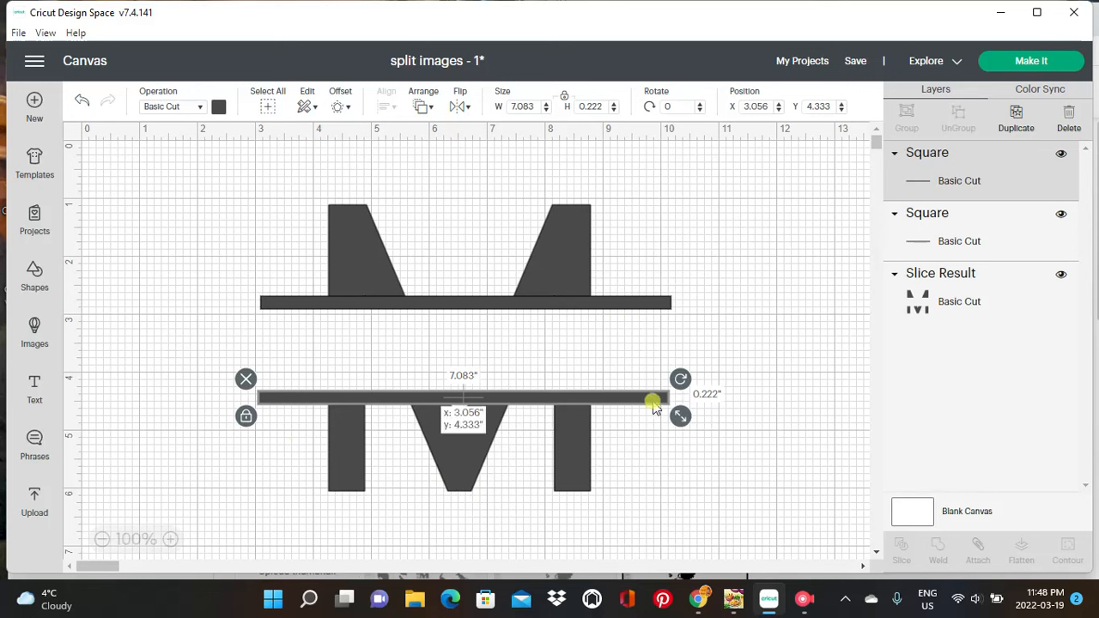
Nudge the upper bar horizontally until its ends line up with the lower bar
left_click(653, 306)
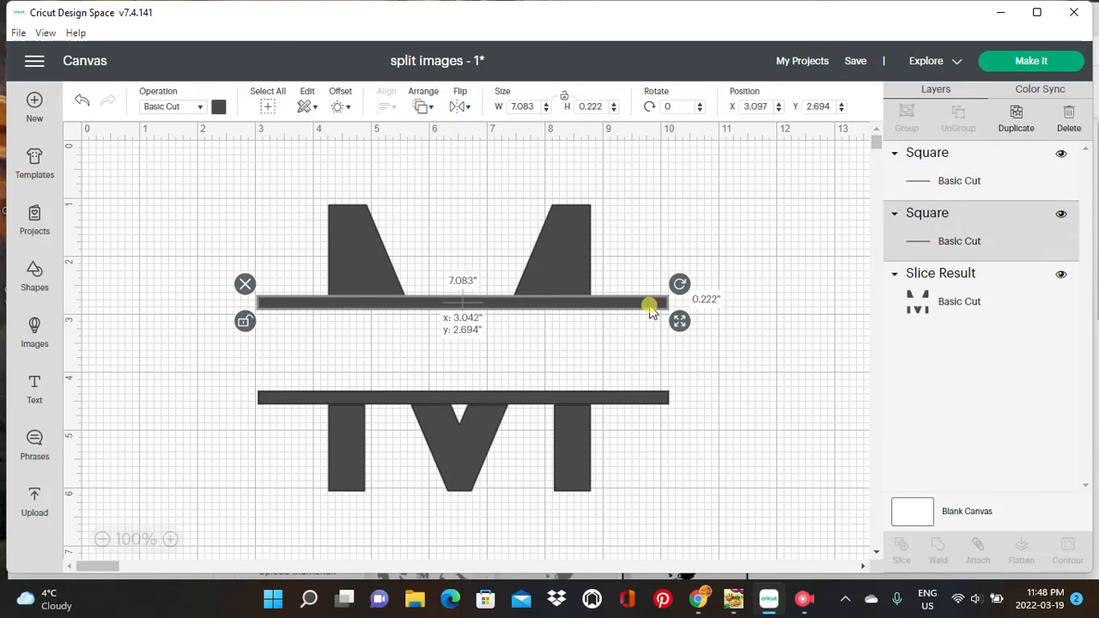
left_click_drag(650, 311, 652, 311)
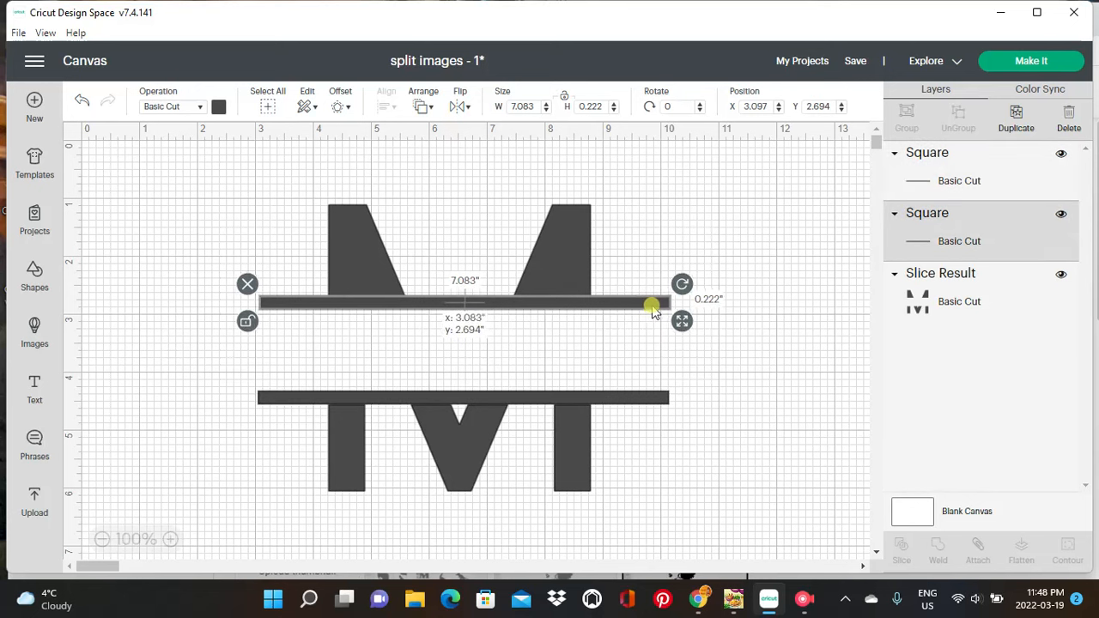
left_click_drag(653, 311, 654, 312)
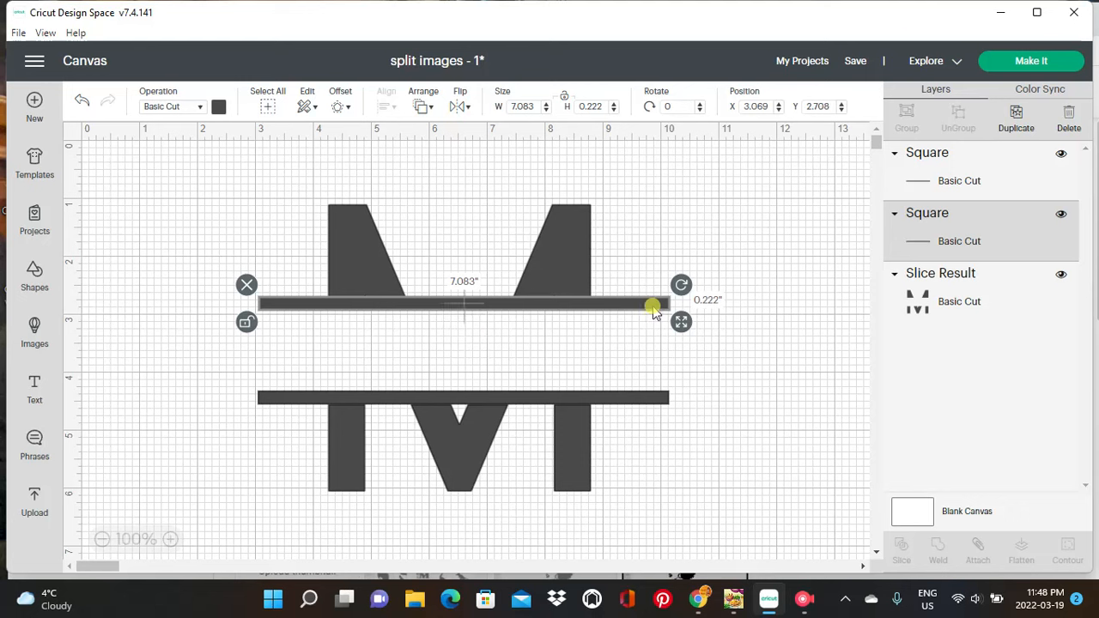
left_click(781, 363)
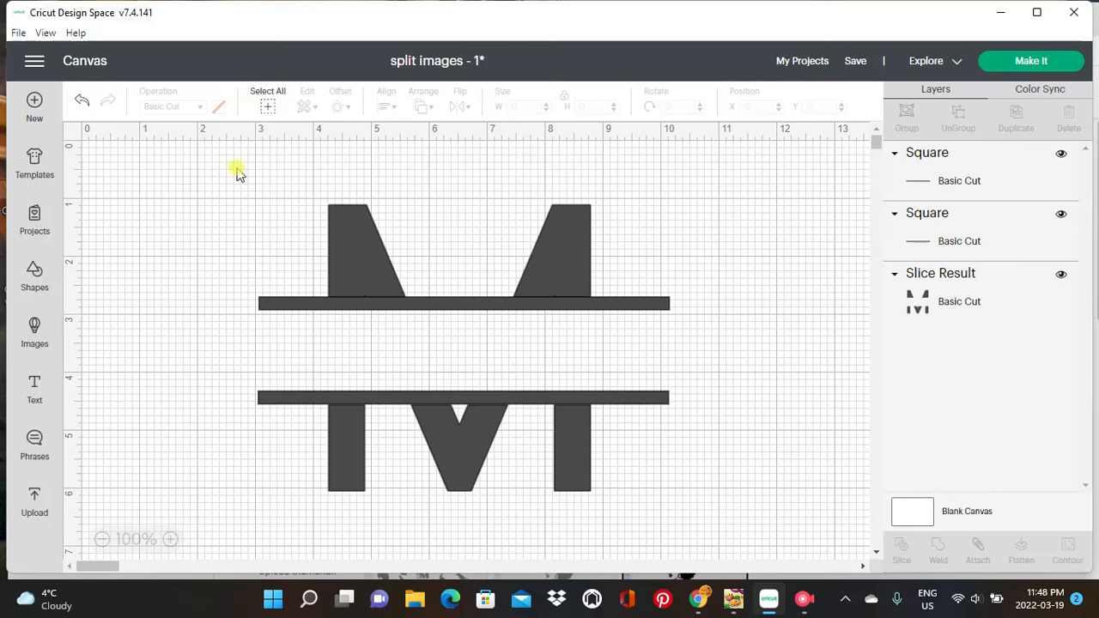
Attach both bars and the split M together, and move the attached design slightly up and left on the canvas
left_click_drag(229, 166, 703, 521)
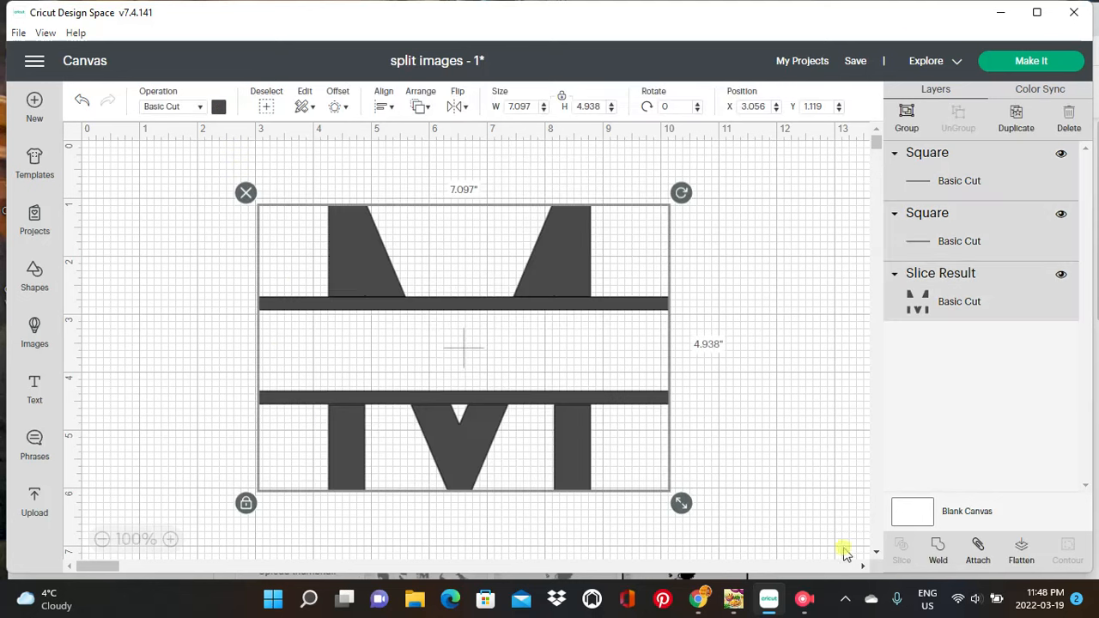
left_click(979, 563)
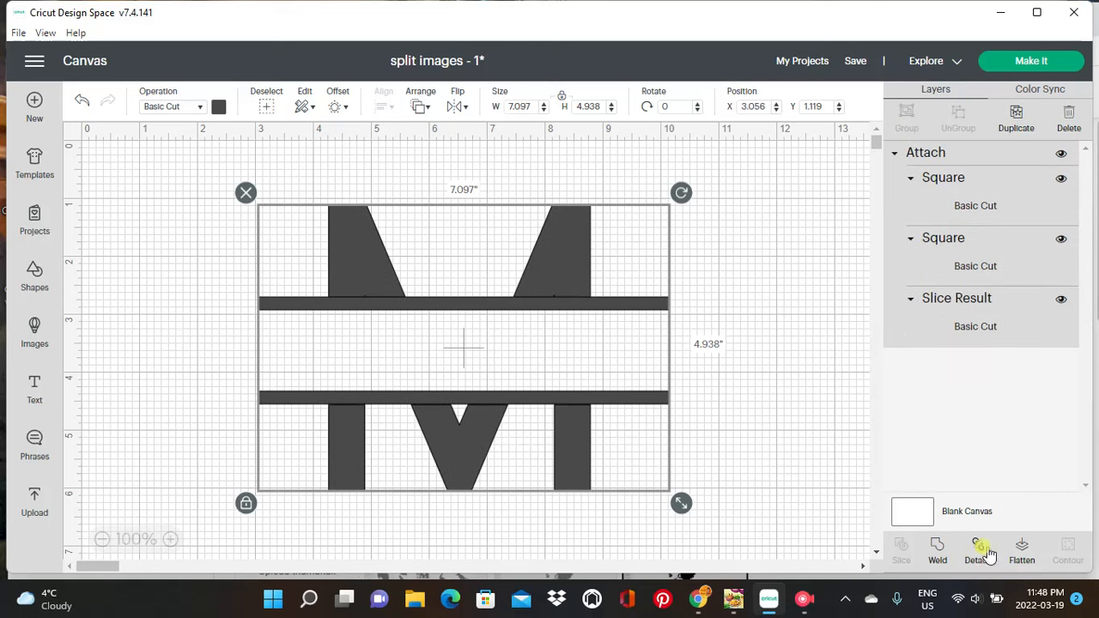
left_click_drag(404, 369, 358, 334)
left_click(708, 298)
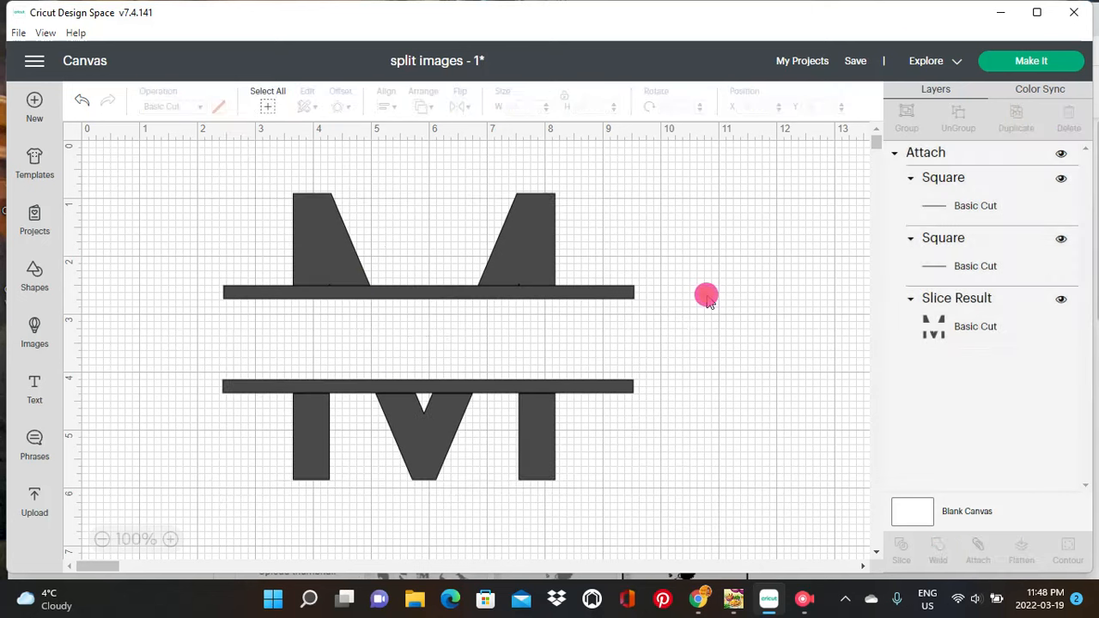
Change the attached monogram's material colour to black and move it slightly upward on the canvas
left_click(423, 303)
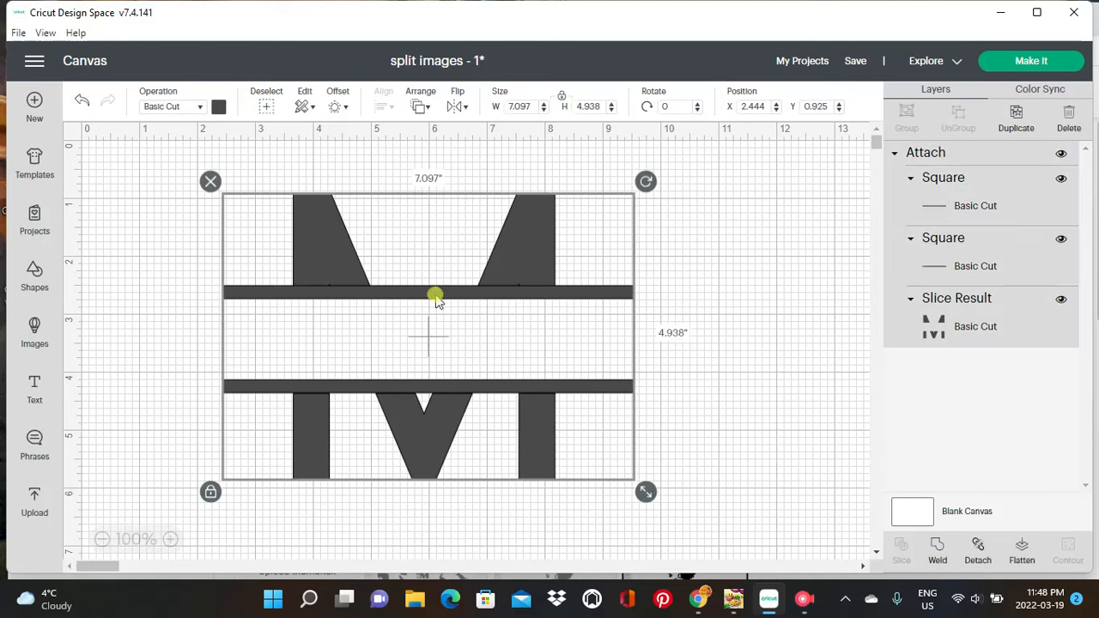
left_click(217, 108)
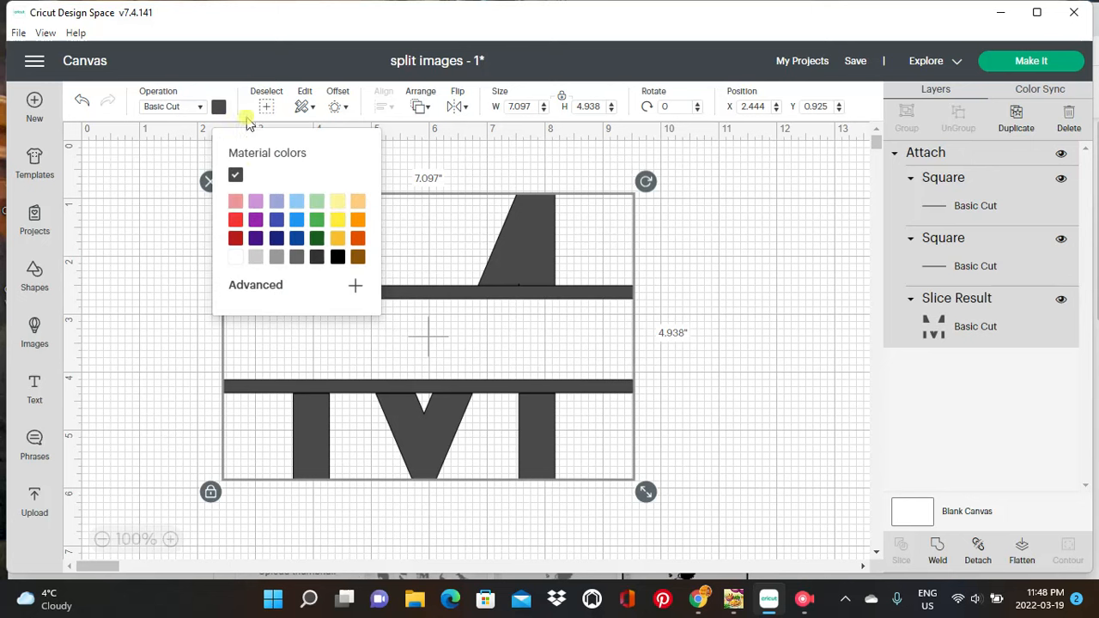
left_click(337, 256)
left_click(683, 282)
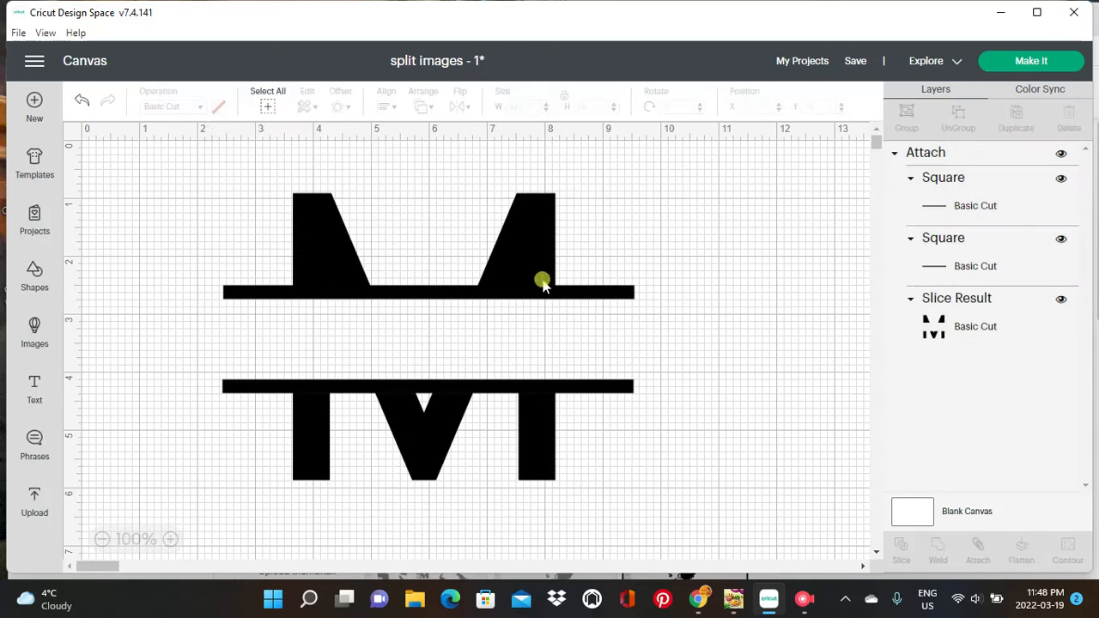
left_click_drag(532, 277, 545, 263)
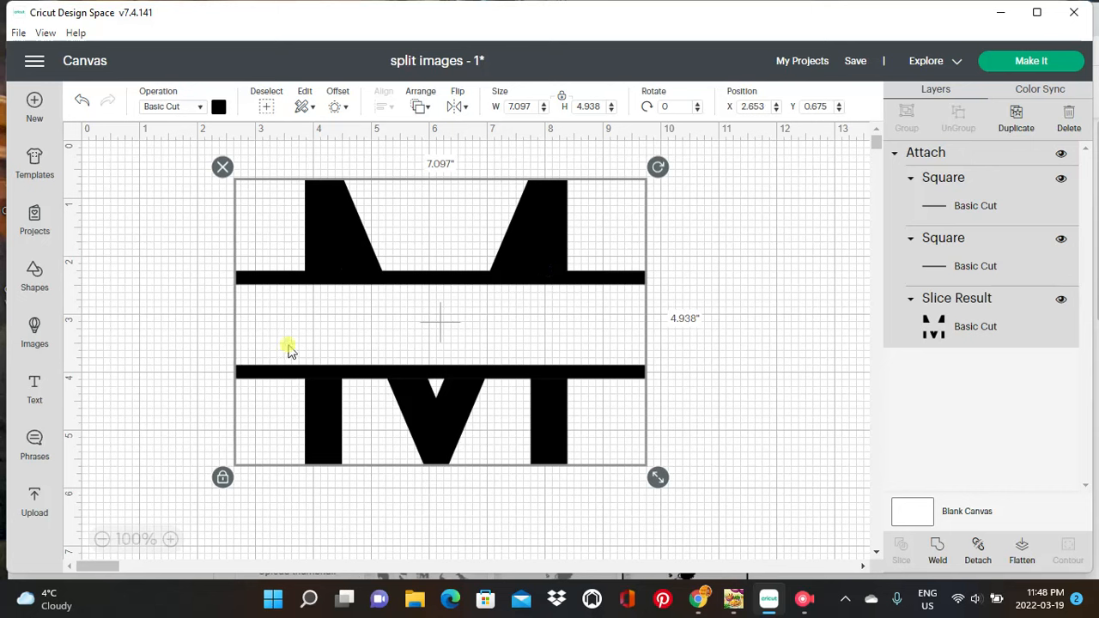
left_click(209, 332)
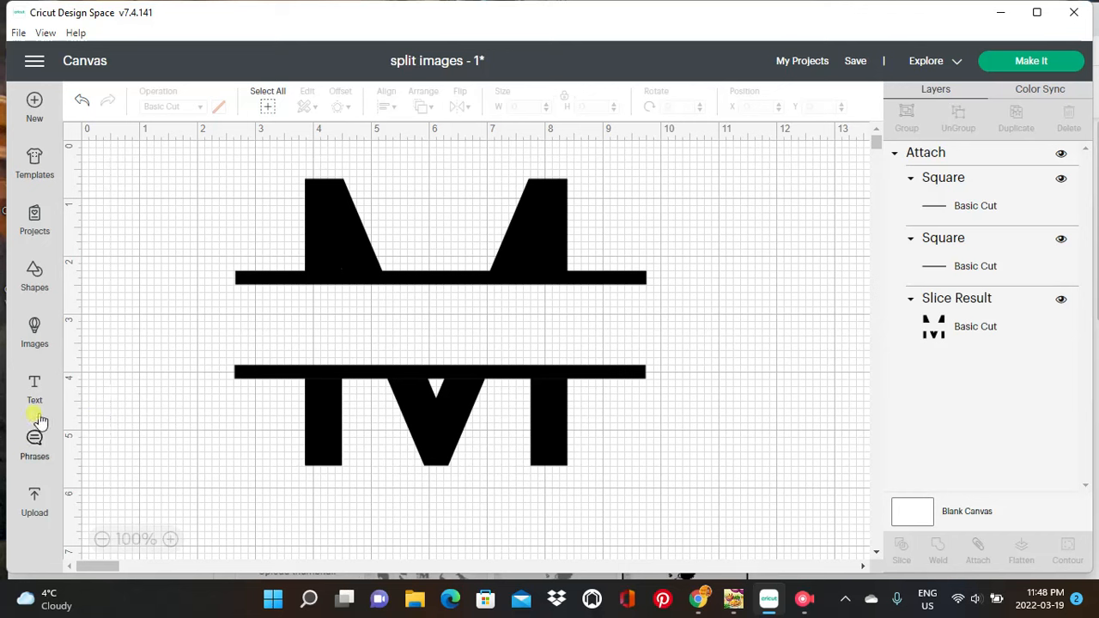
Add a text object containing the person's first name and move it into the gap between the two bars
left_click(38, 388)
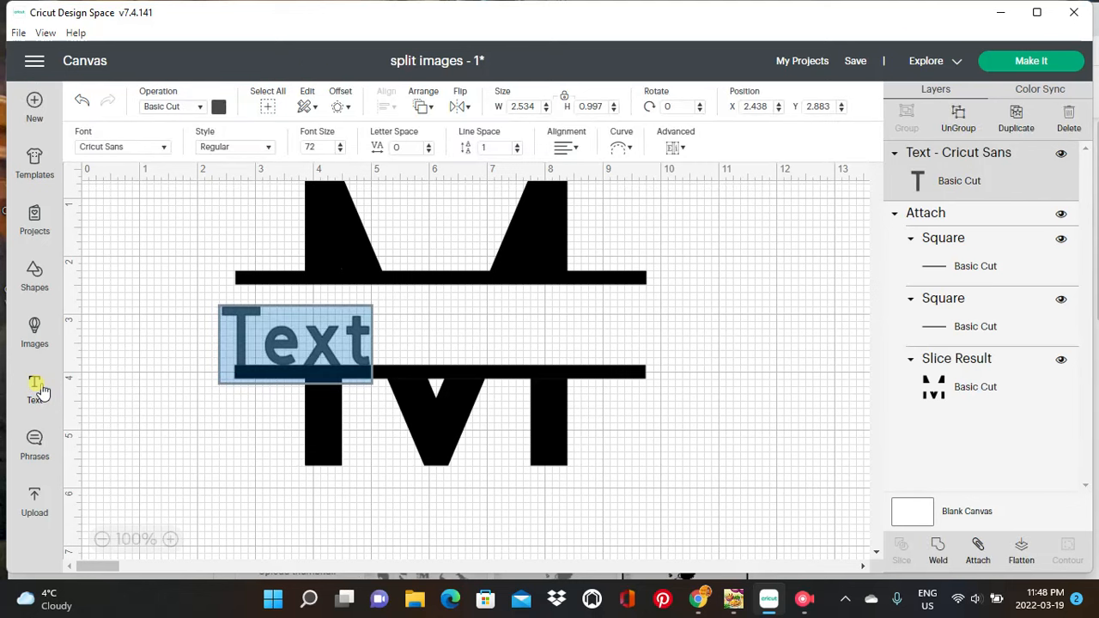
left_click(355, 332)
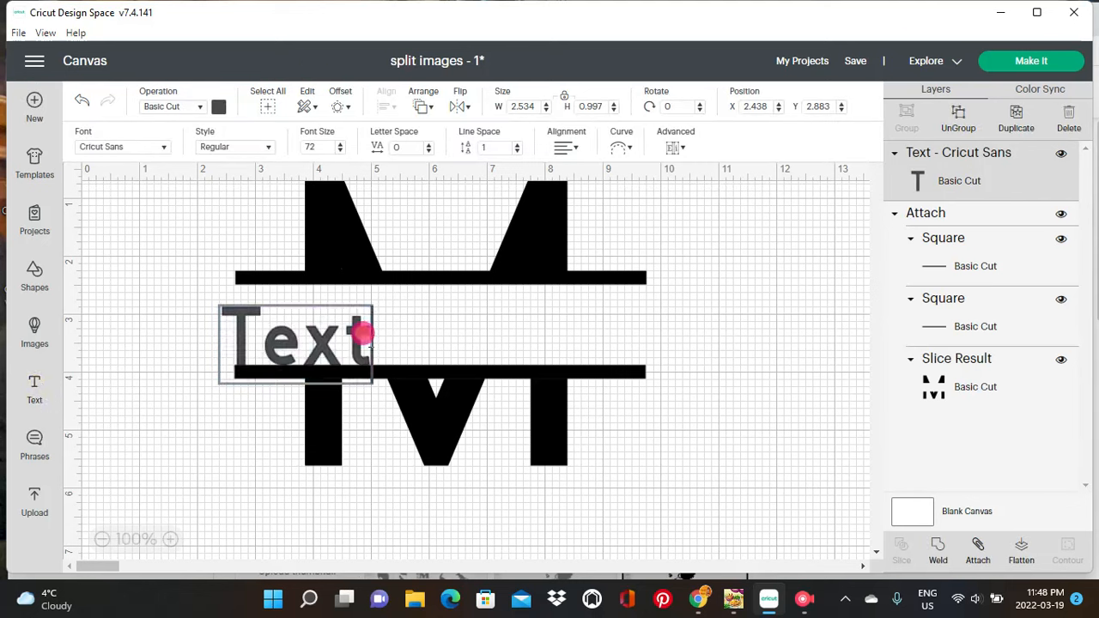
key("BackSpace")
key("BackSpace")
key("BackSpace")
key("BackSpace")
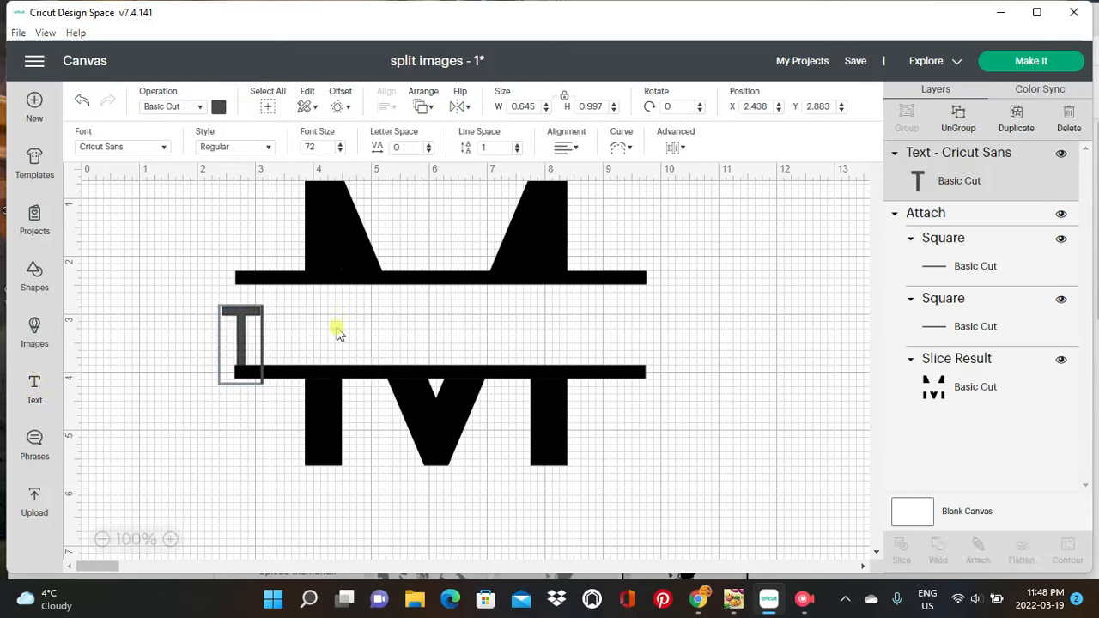
type("M")
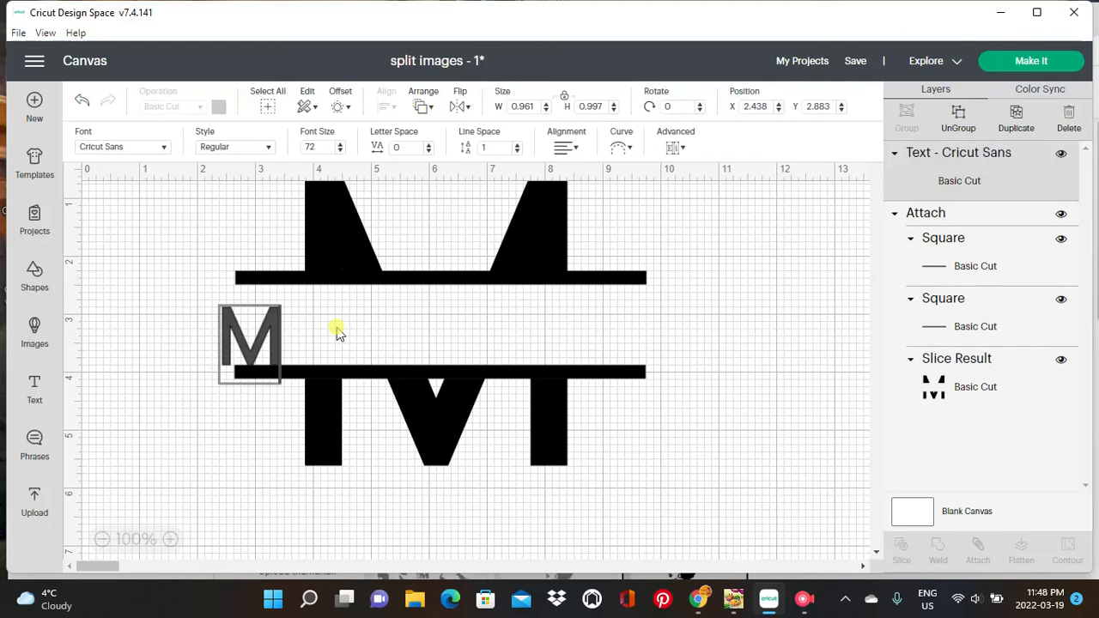
type("ichael")
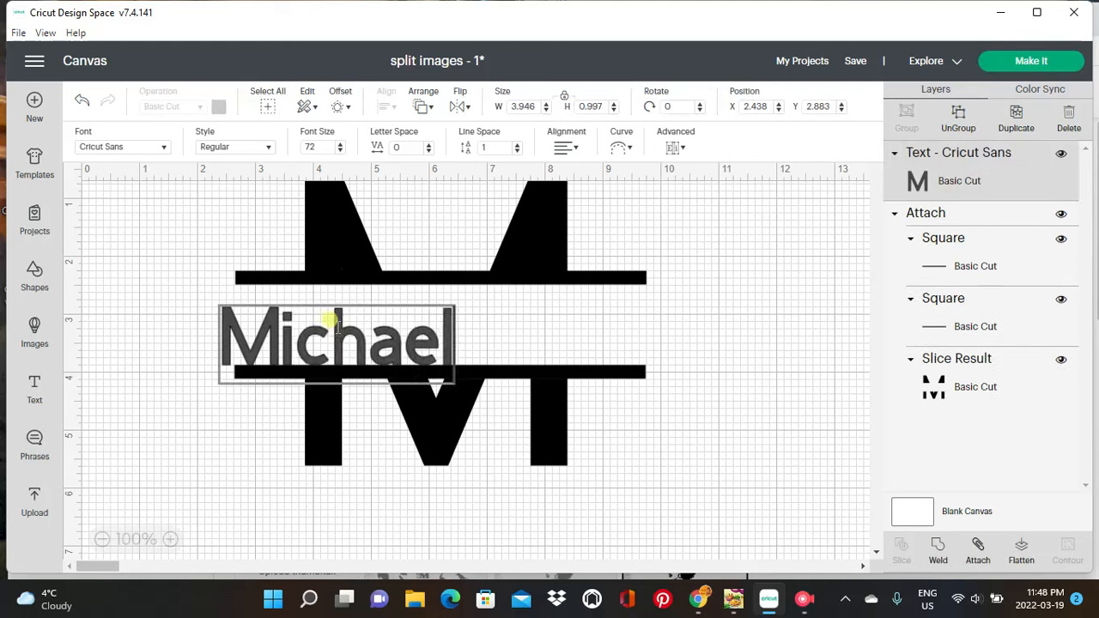
left_click(216, 421)
left_click_drag(284, 346, 397, 351)
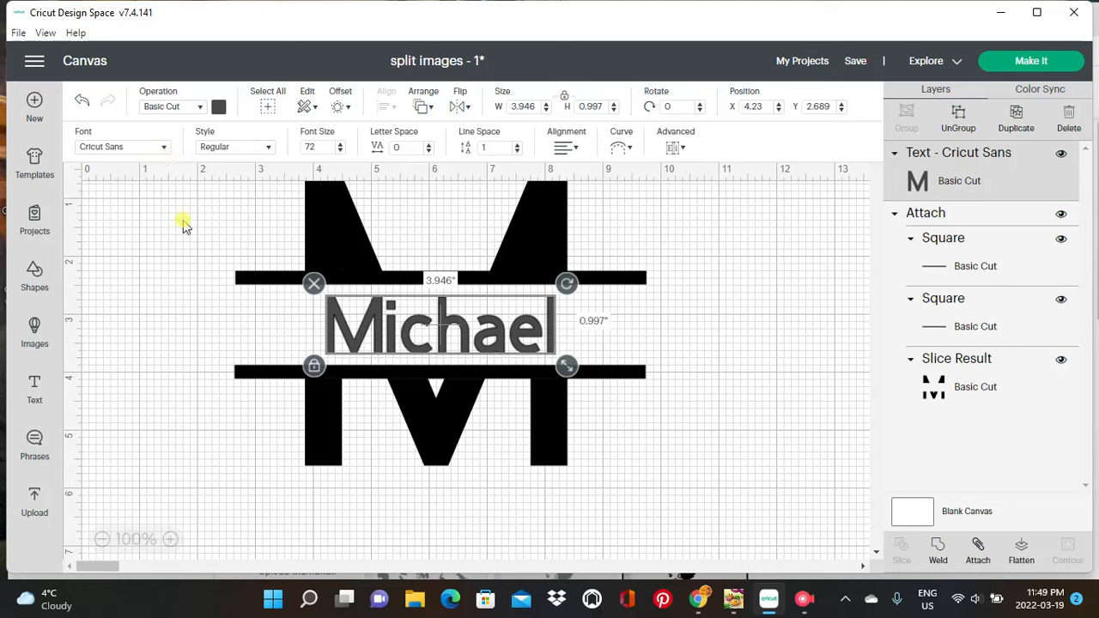
Change the name's font to the system font Brush Script MT
left_click(165, 148)
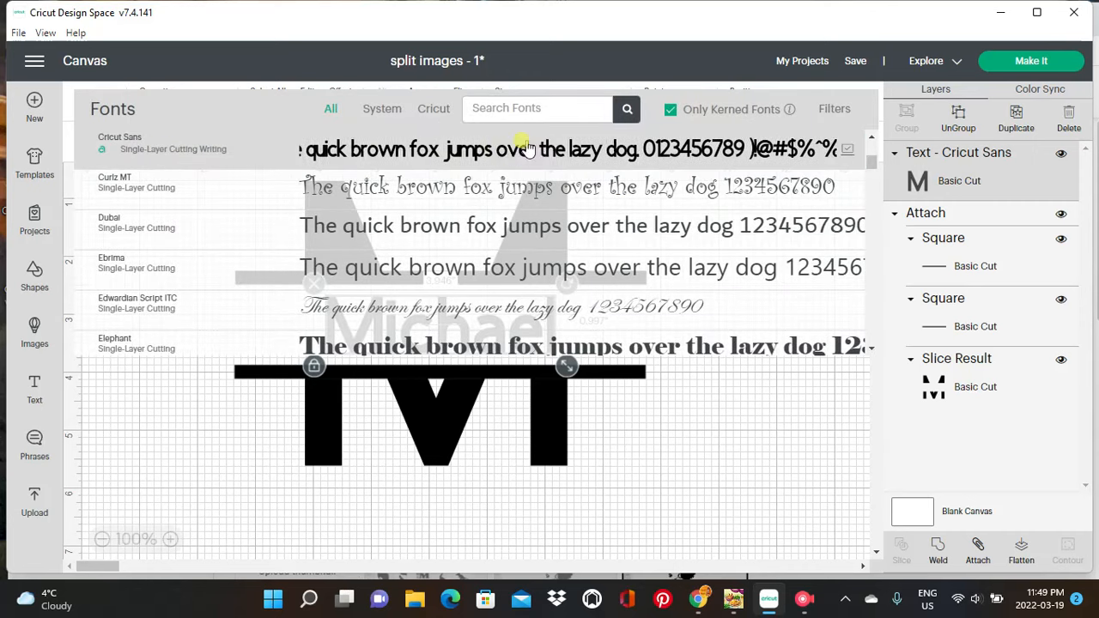
left_click(383, 109)
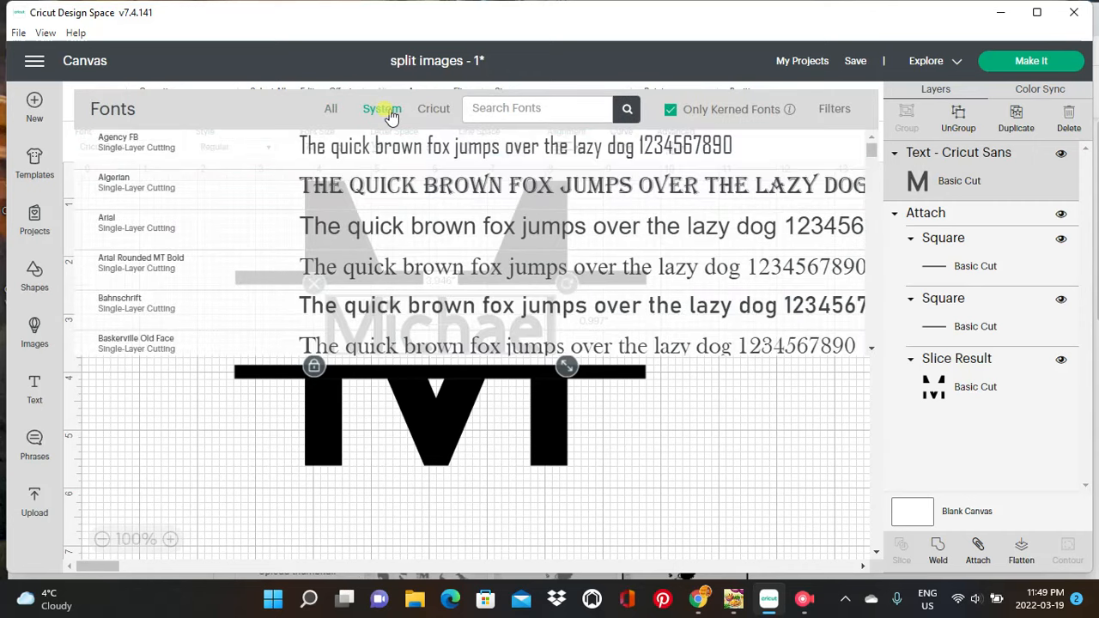
scroll(536, 283, "down", 3)
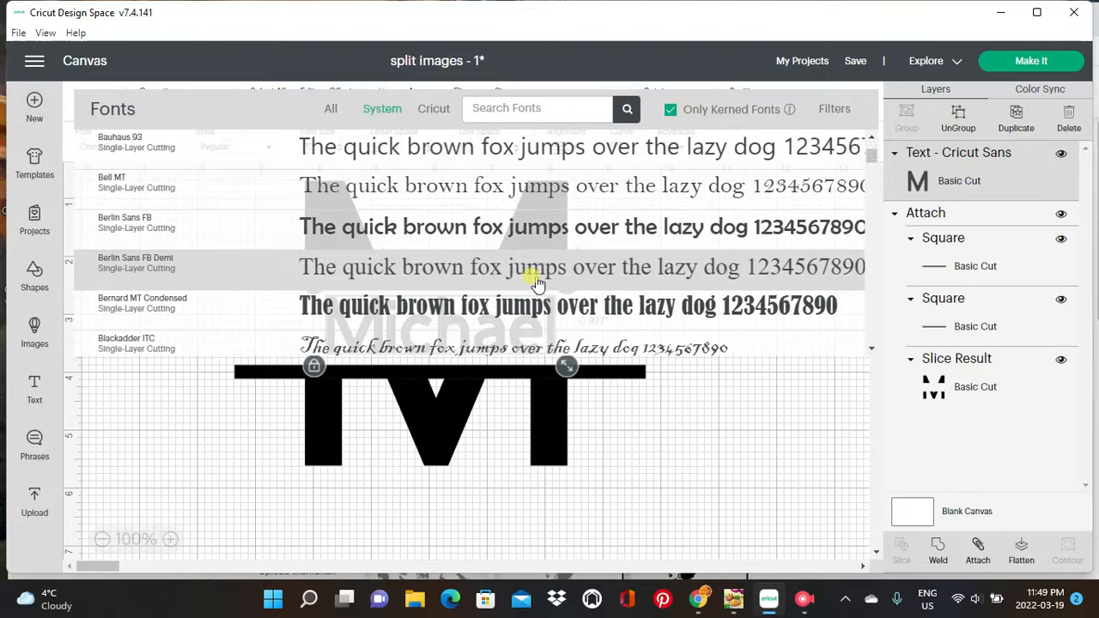
scroll(536, 283, "down", 5)
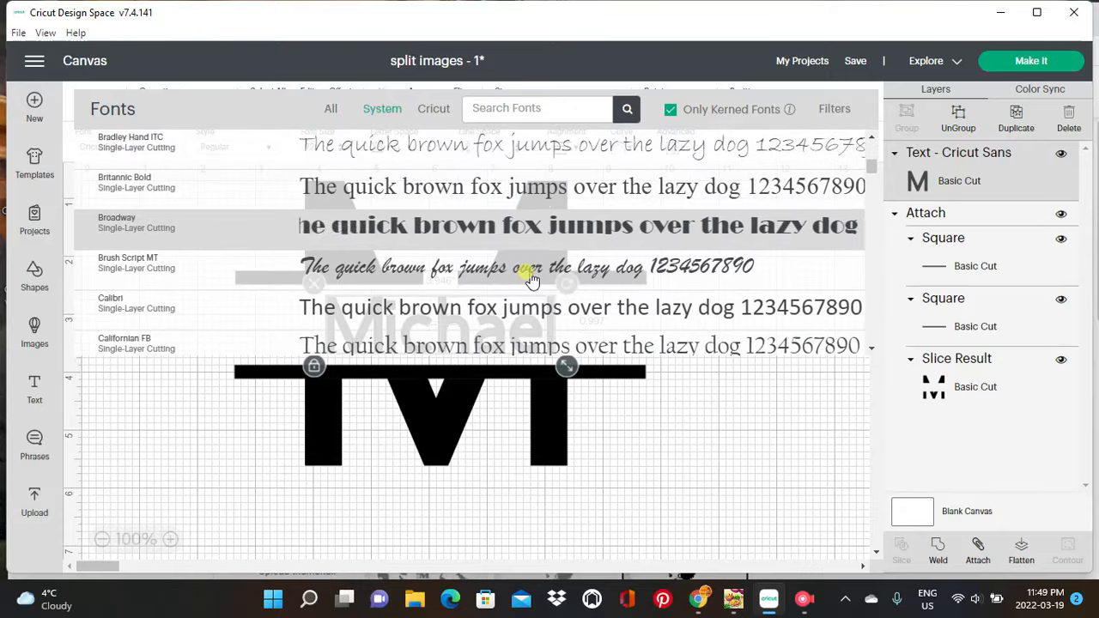
left_click(459, 275)
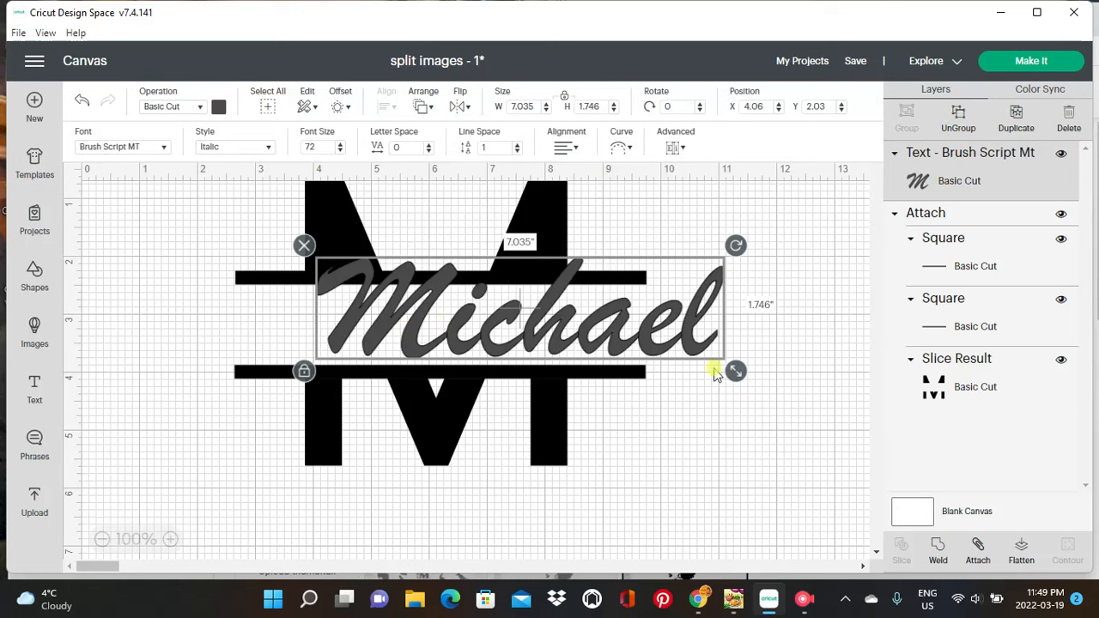
Shrink the name to about 4.9 by 1.2 inches and centre it between the two bars
left_click_drag(736, 371, 603, 332)
left_click_drag(534, 292, 516, 319)
left_click(673, 321)
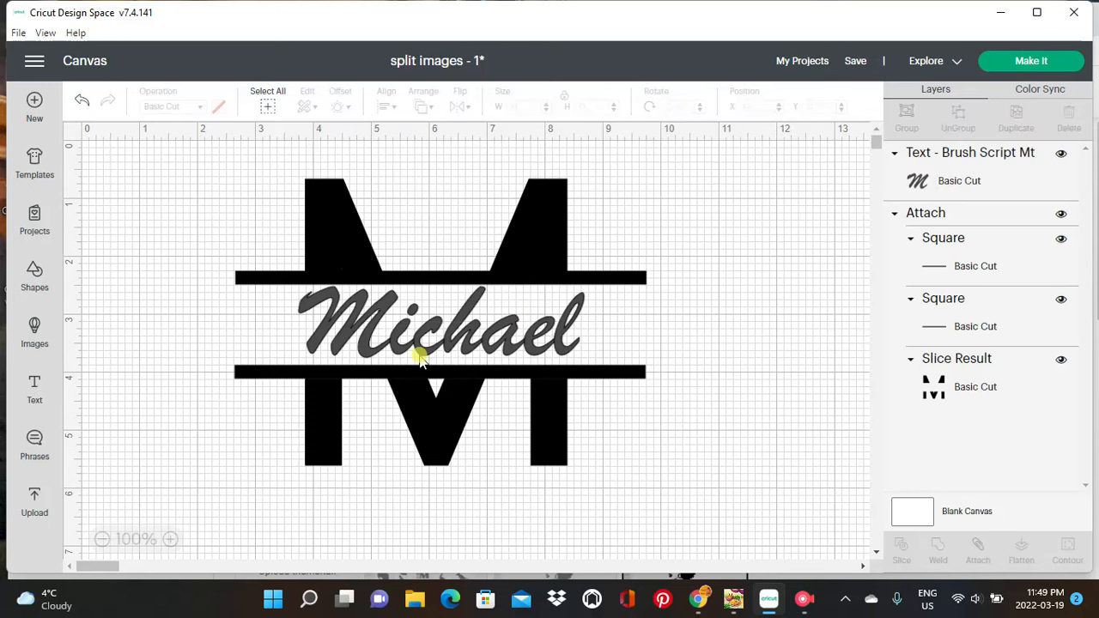
left_click_drag(493, 337, 489, 337)
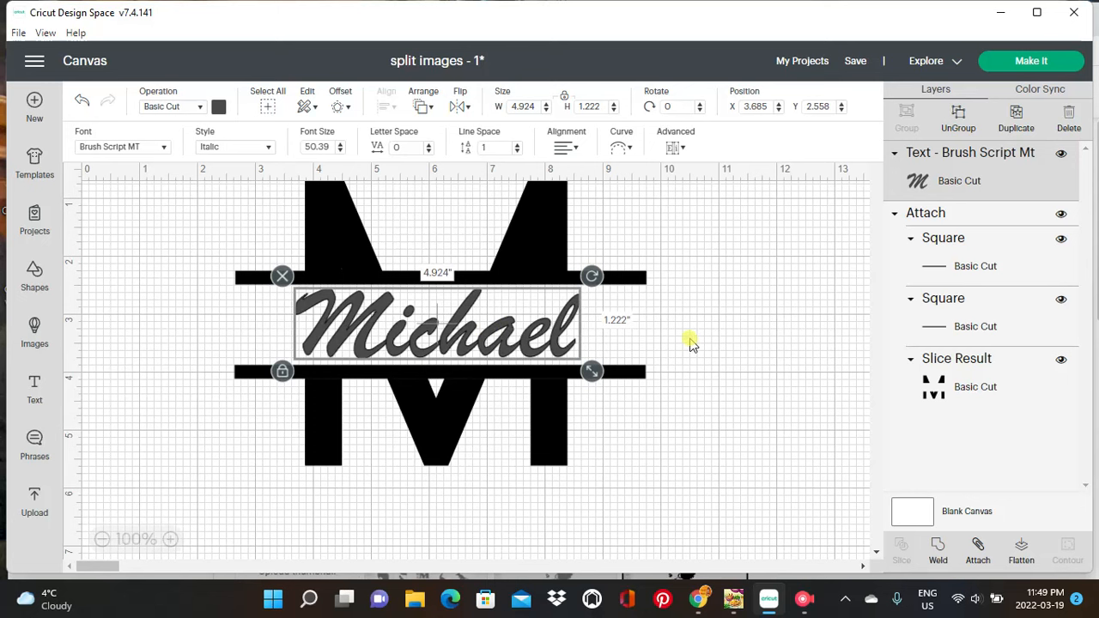
left_click(690, 343)
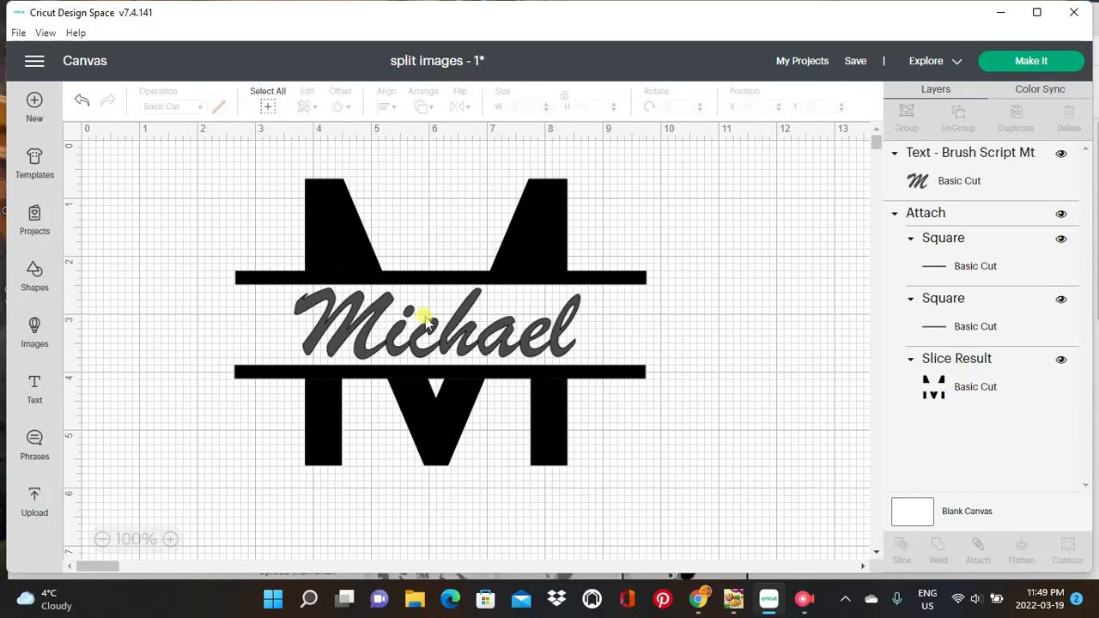
Enlarge the name slightly so it fills the gap between the bars without touching them
left_click(425, 322)
left_click_drag(594, 373, 503, 344)
left_click(645, 345)
left_click(693, 307)
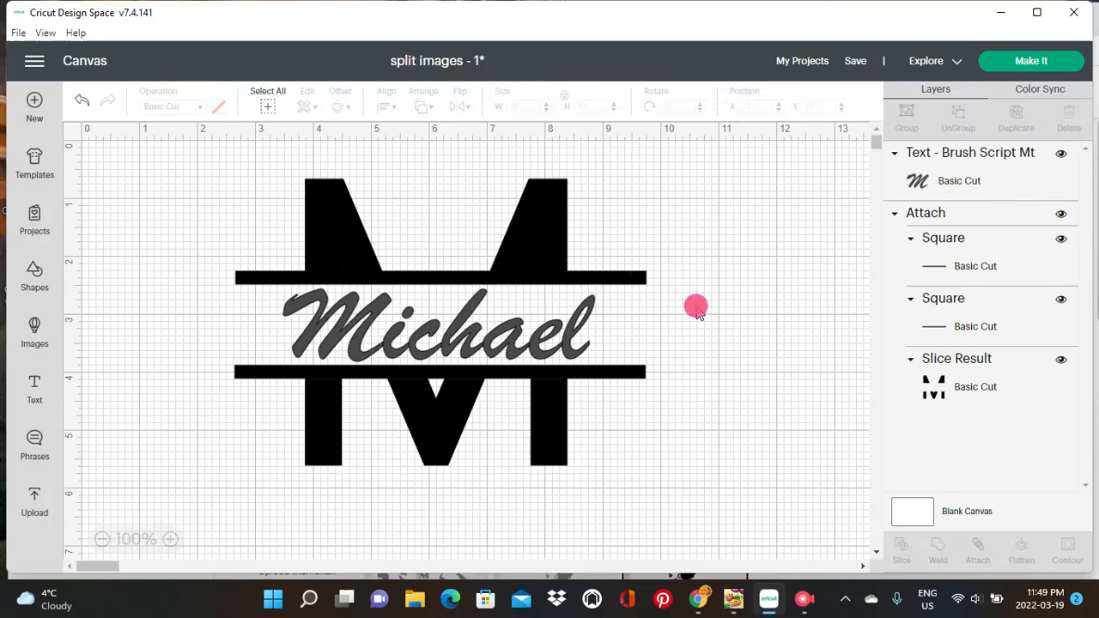
Attach the name to the split M monogram and move the finished design slightly down and right
left_click_drag(240, 160, 694, 500)
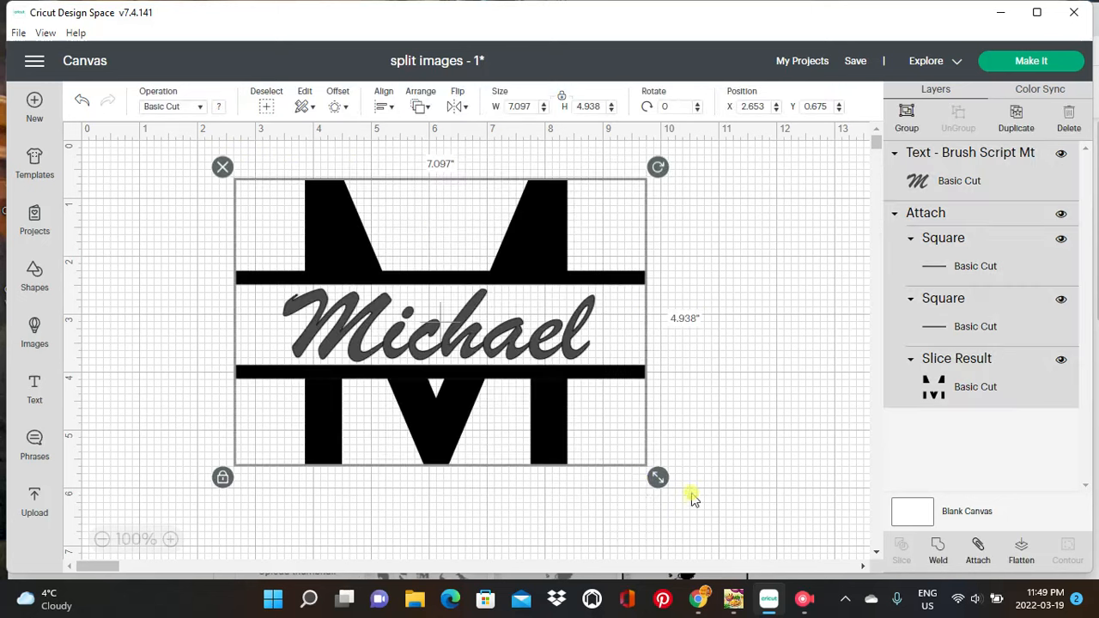
left_click(977, 559)
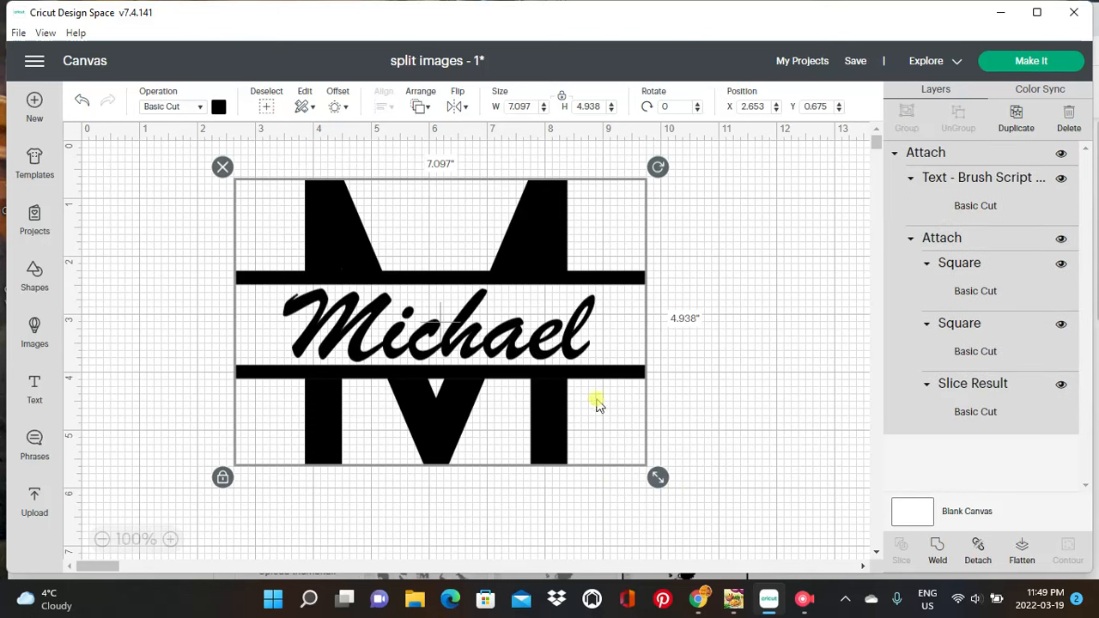
left_click_drag(559, 329, 578, 346)
left_click(774, 358)
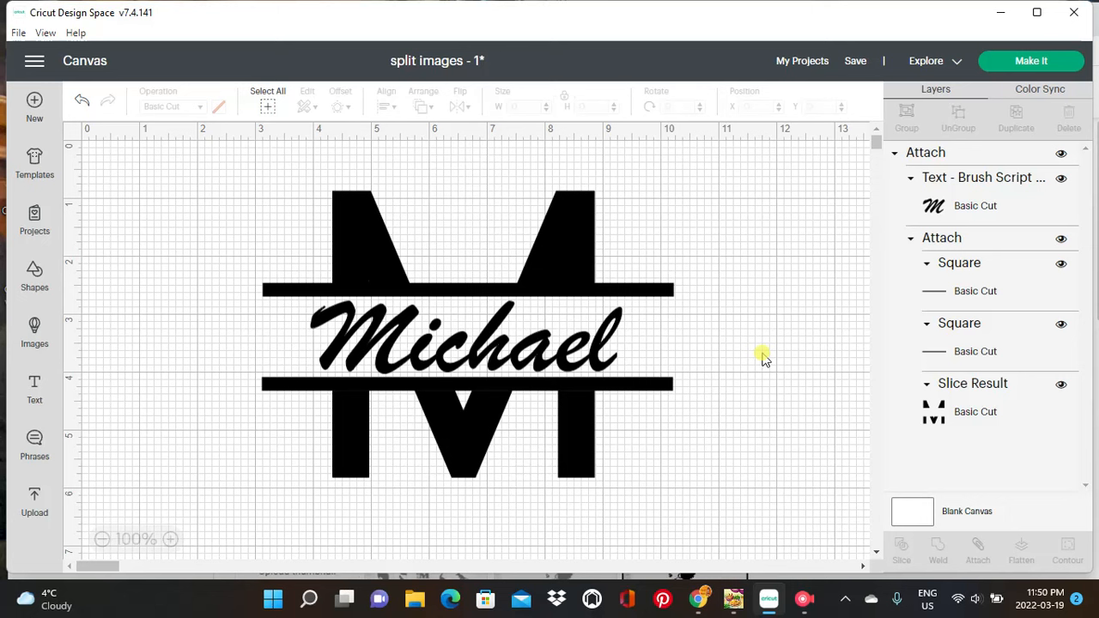
Shrink the finished M monogram to about 3.9 by 2.7 inches and move it to about X 9.4, Y 0.4 on the canvas
left_click(505, 356)
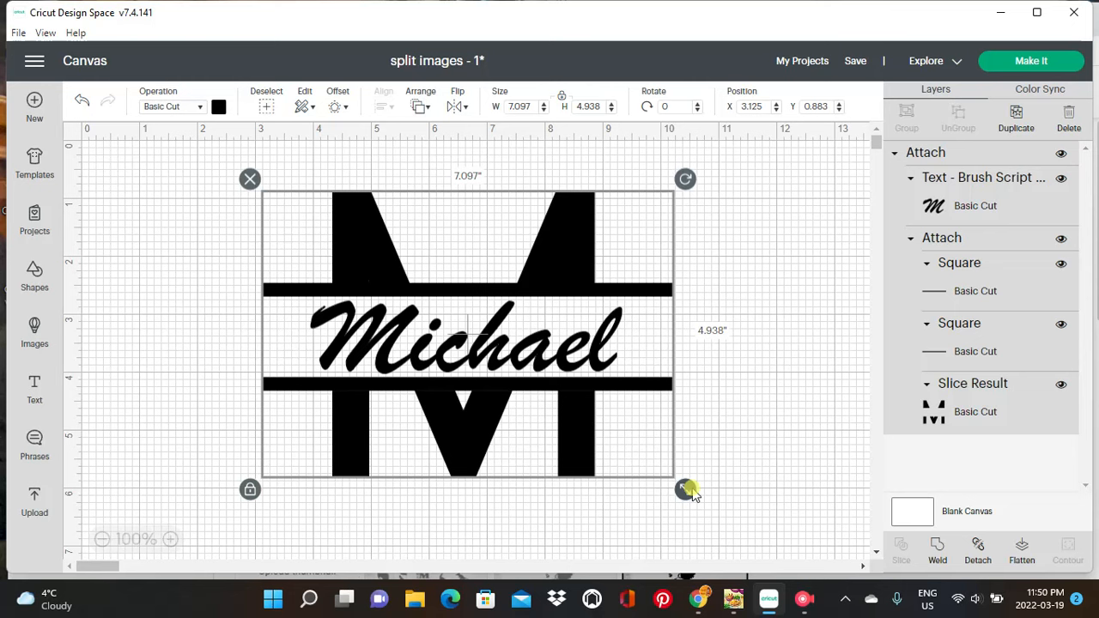
left_click_drag(679, 486, 556, 412)
left_click(554, 313)
left_click_drag(554, 313, 785, 294)
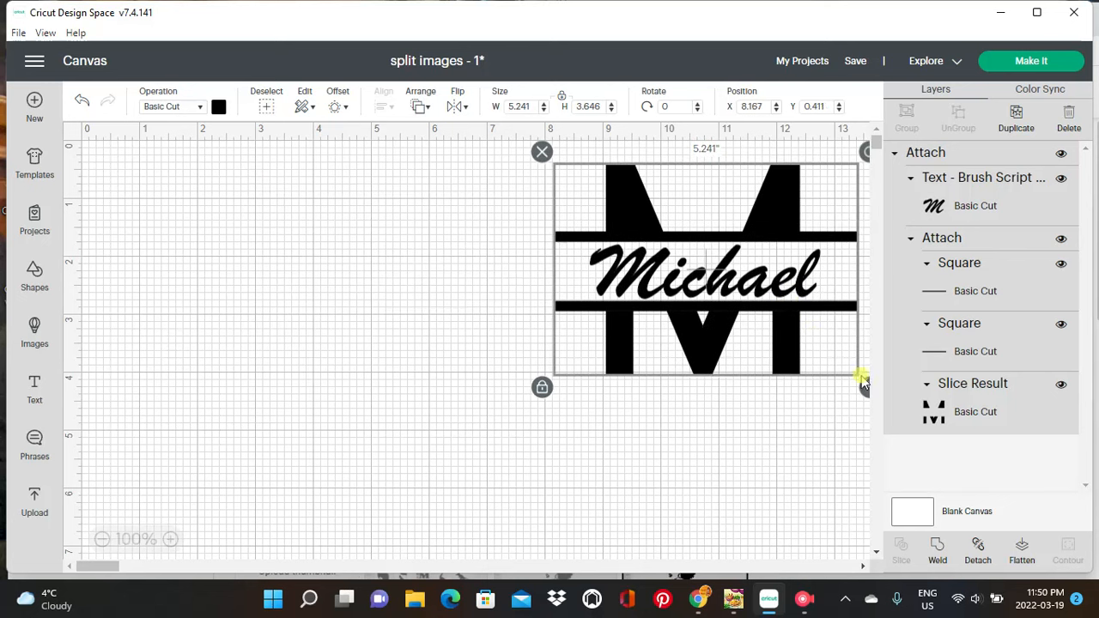
left_click_drag(864, 389, 825, 369)
left_click_drag(755, 295, 770, 298)
left_click_drag(859, 368, 805, 318)
left_click_drag(760, 268, 805, 277)
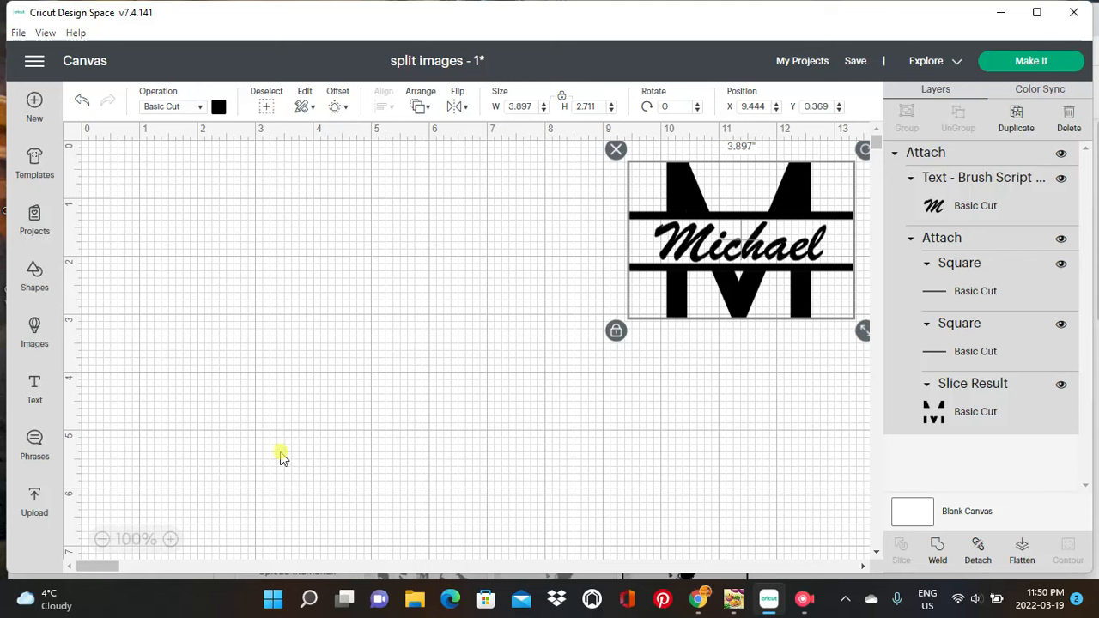
Add the uploaded dinosaur image shirt 47 to the canvas and place it at about X 1.9, Y 0
left_click(33, 499)
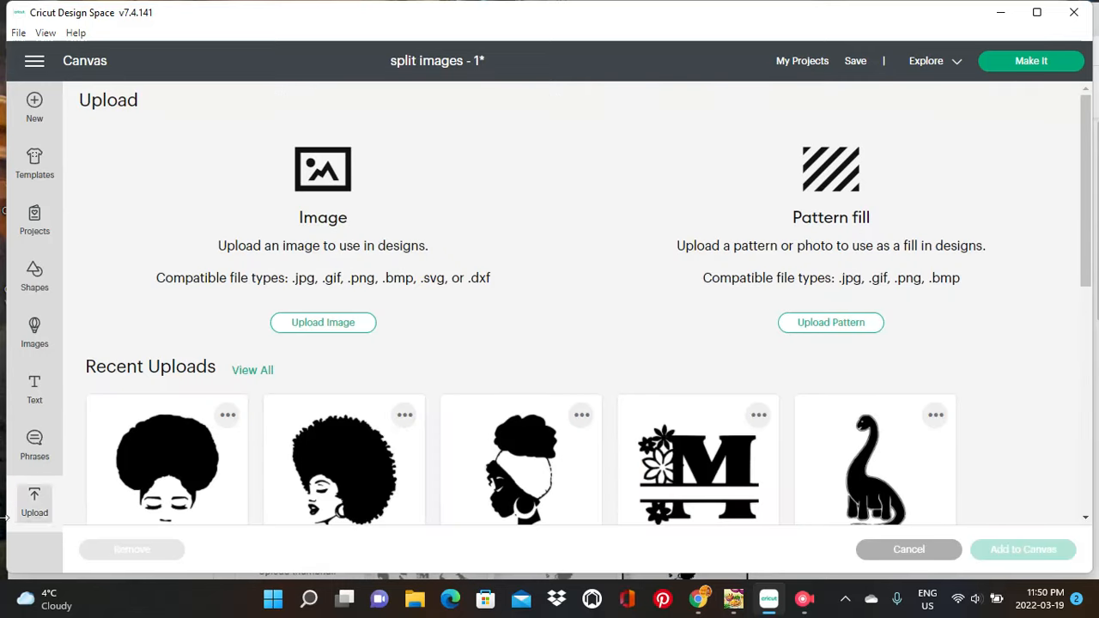
scroll(594, 483, "down", 1)
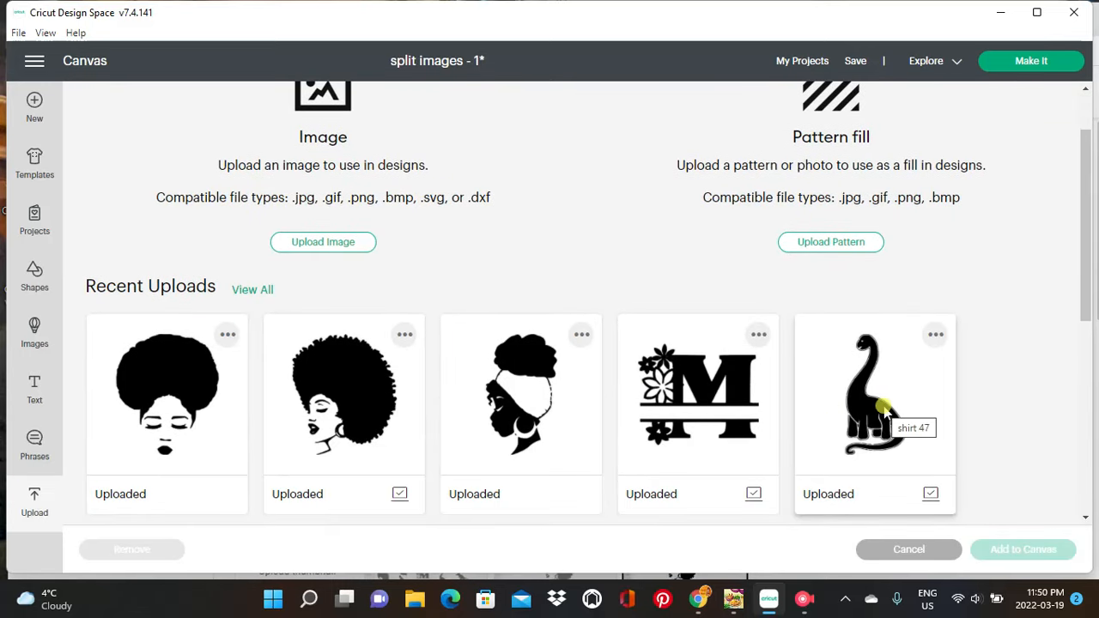
scroll(885, 412, "down", 2)
scroll(884, 411, "up", 2)
left_click(868, 418)
left_click(1016, 559)
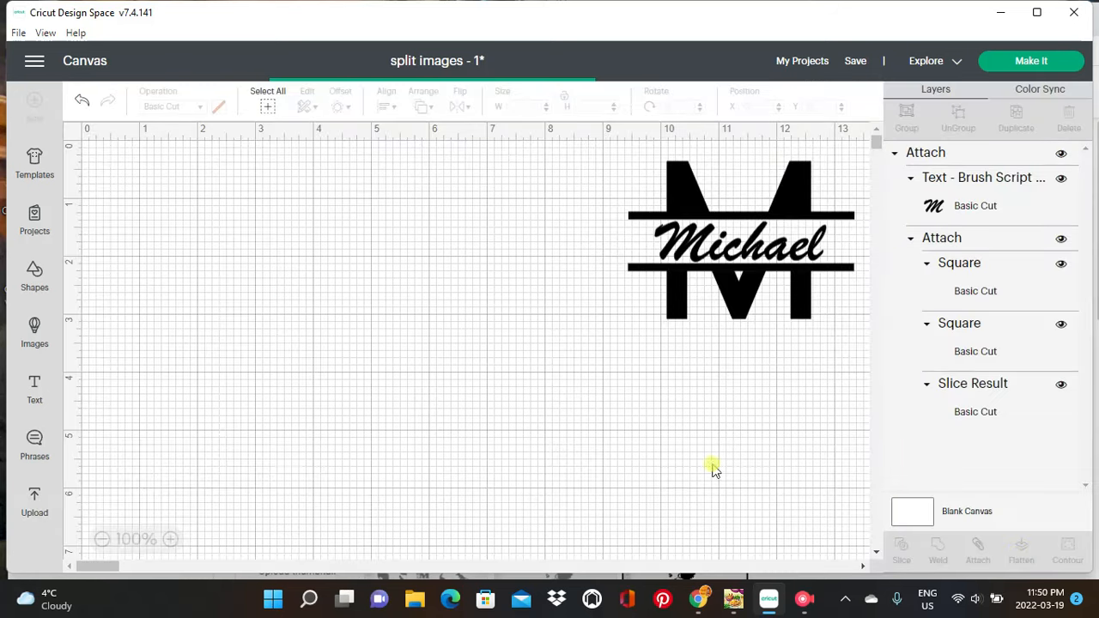
left_click_drag(262, 472, 328, 430)
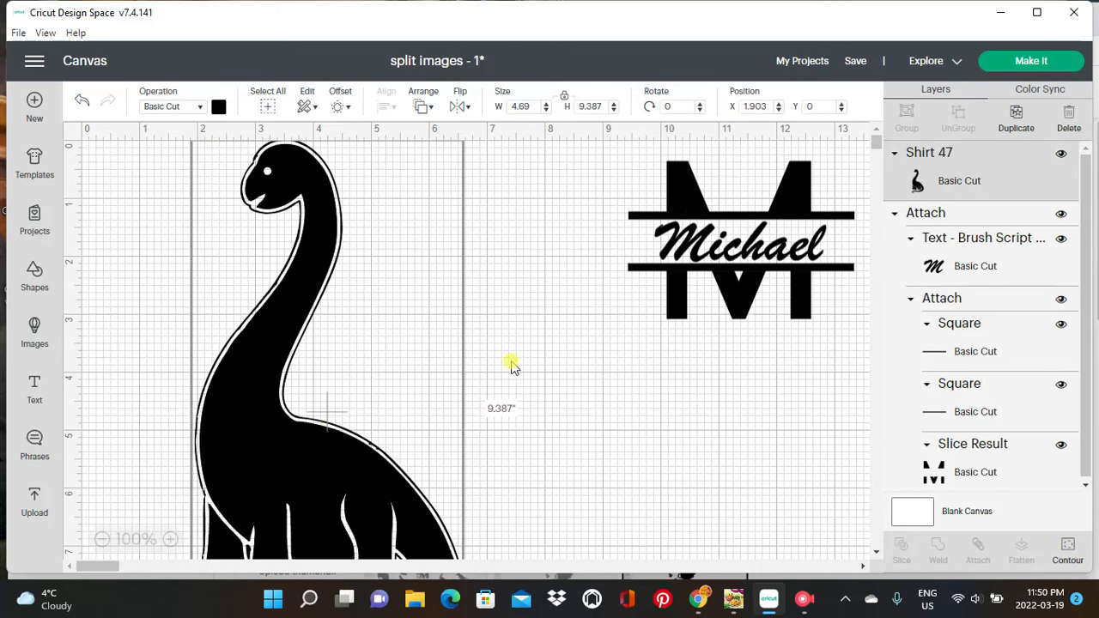
Reduce the dinosaur's height to 6.6 inches with its proportions locked
left_click(450, 550)
scroll(421, 536, "right", 10)
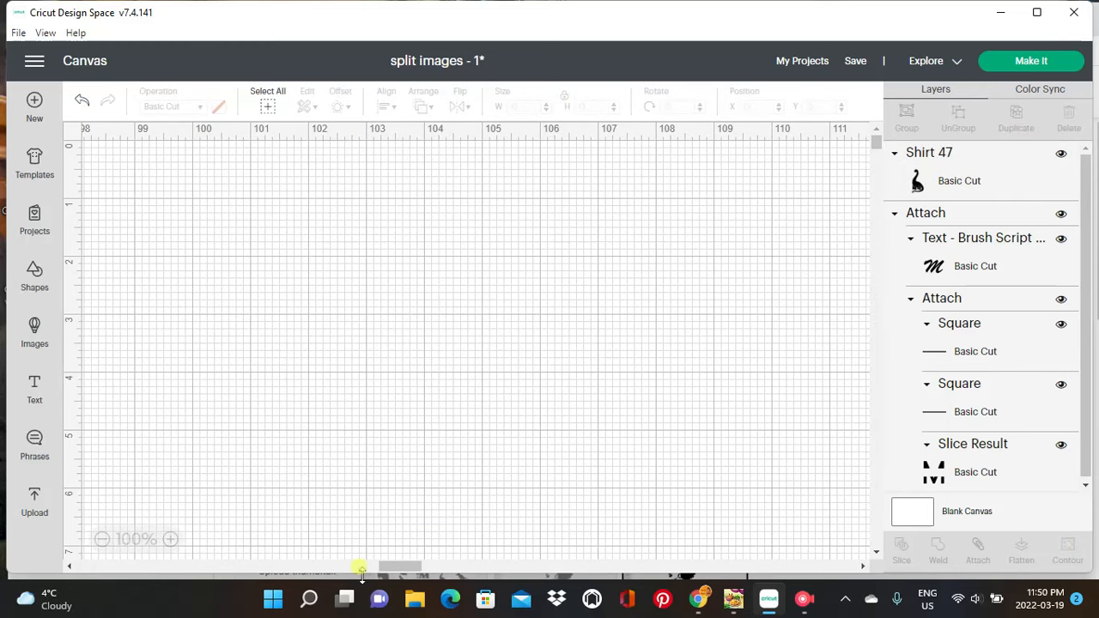
left_click_drag(421, 565, 74, 568)
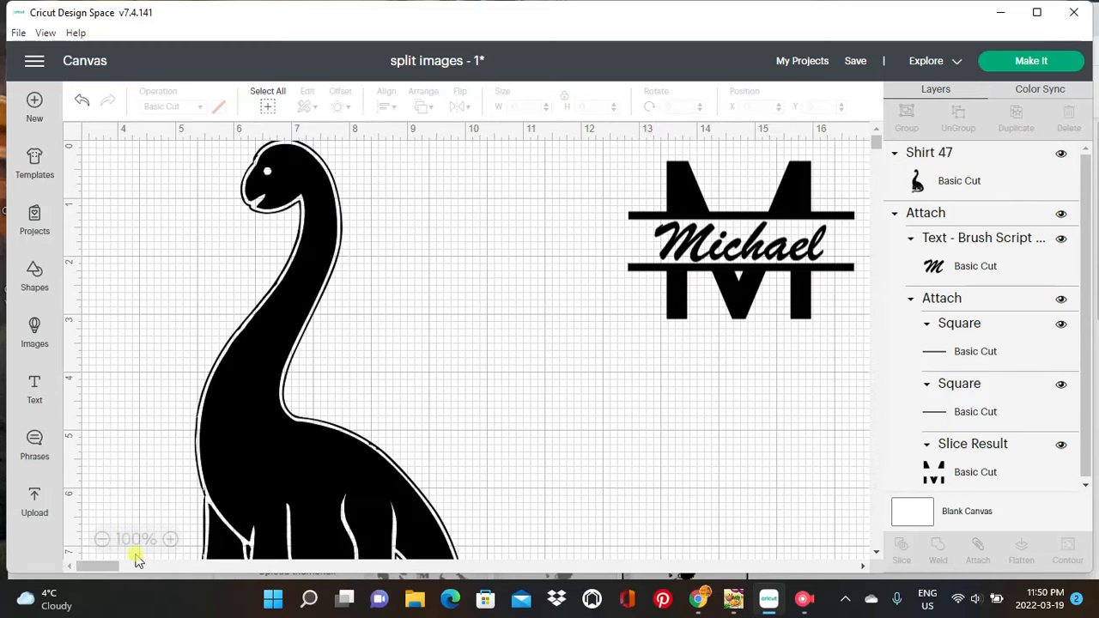
left_click(322, 438)
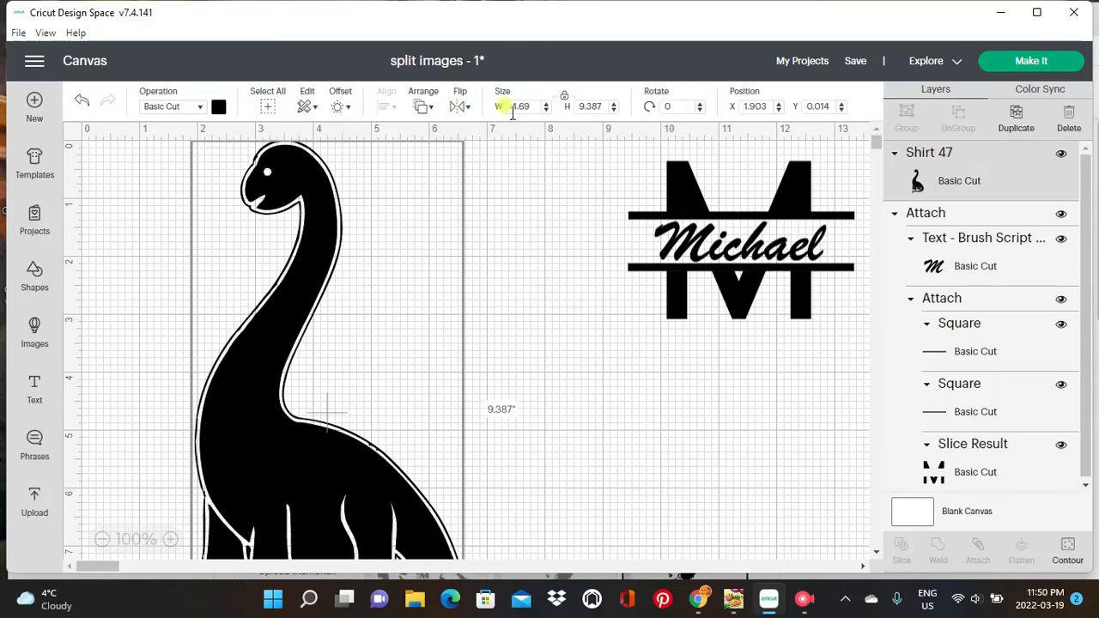
left_click(613, 110)
left_click(614, 110)
left_click(613, 110)
left_click(613, 110)
left_click(613, 110)
left_click(614, 110)
left_click(614, 110)
left_click(613, 110)
left_click(613, 110)
left_click(613, 110)
left_click(614, 110)
left_click(613, 110)
left_click(613, 110)
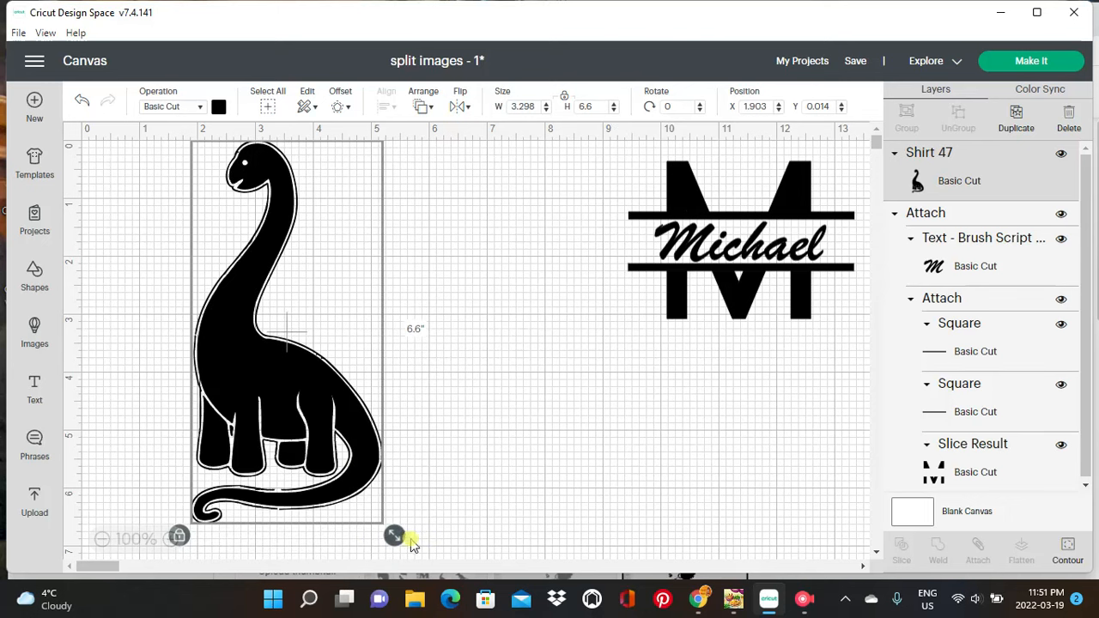
Enlarge the dinosaur to about 3.4 by 6.85 inches and position it at about X 2.9, Y 0.1
left_click_drag(315, 491, 378, 501)
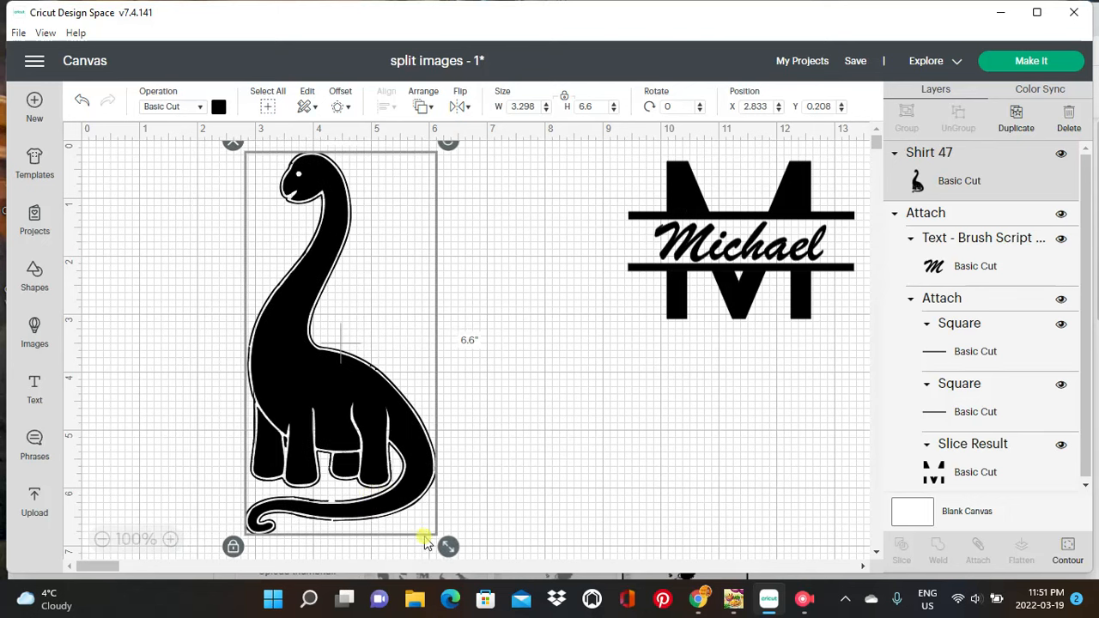
left_click_drag(449, 546, 456, 557)
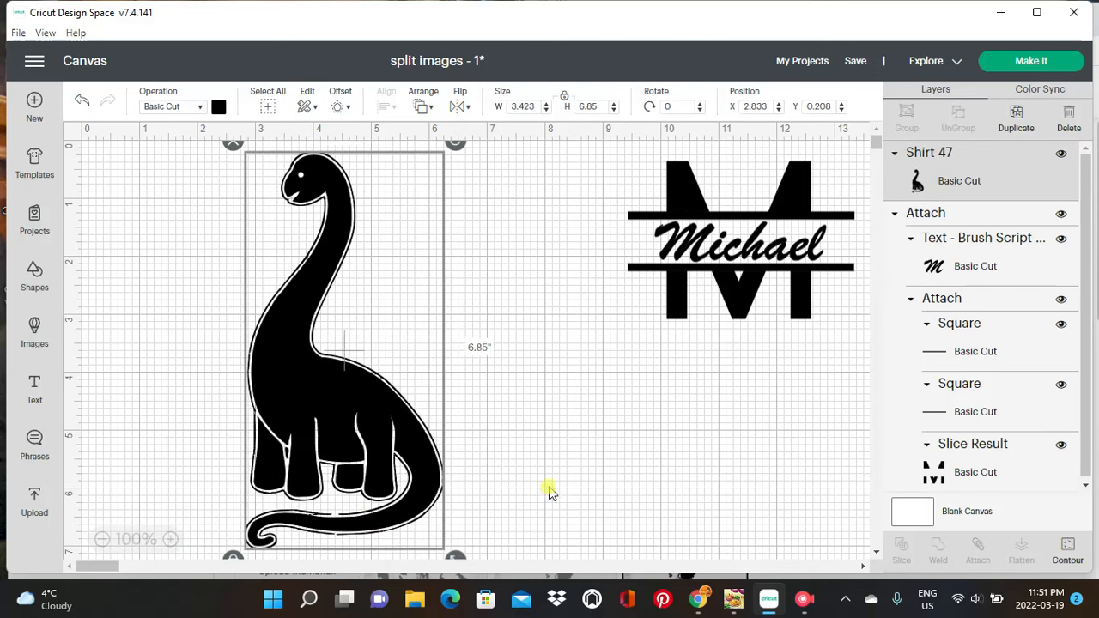
left_click(550, 492)
left_click_drag(400, 461, 402, 456)
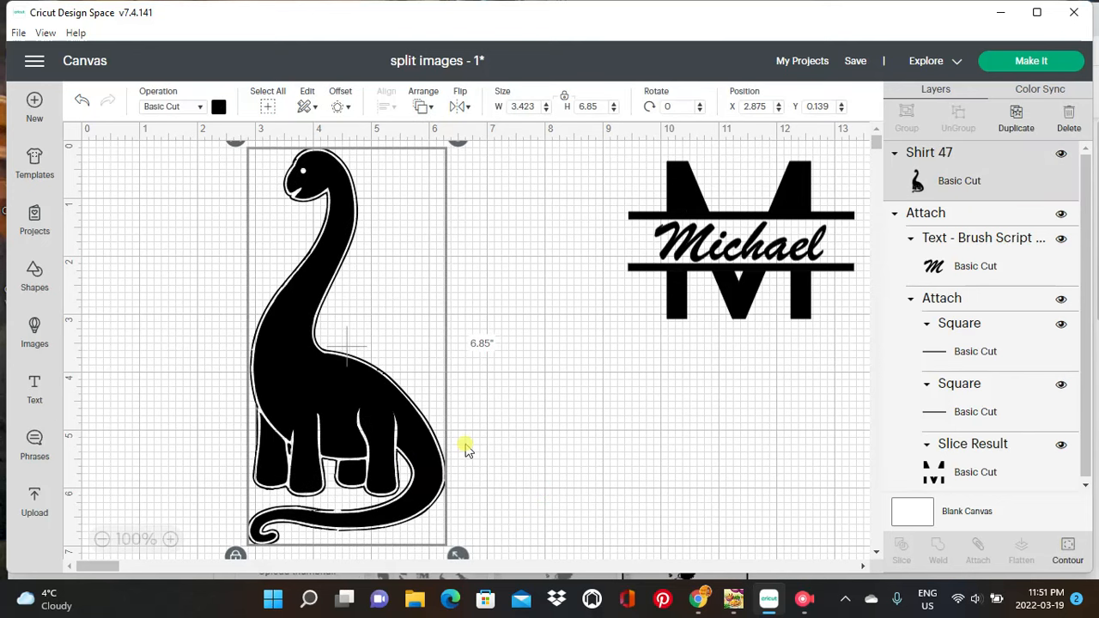
left_click(507, 498)
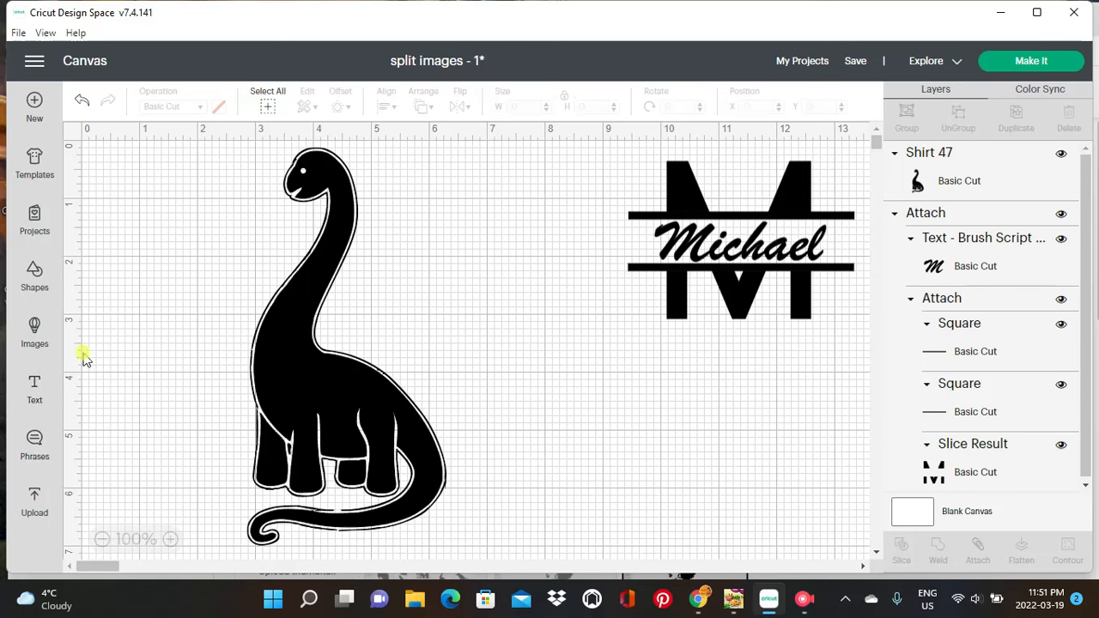
Add a square, unlock its proportions and stretch it into a rectangle about 6.8 by 2 inches over the dinosaur
left_click(39, 292)
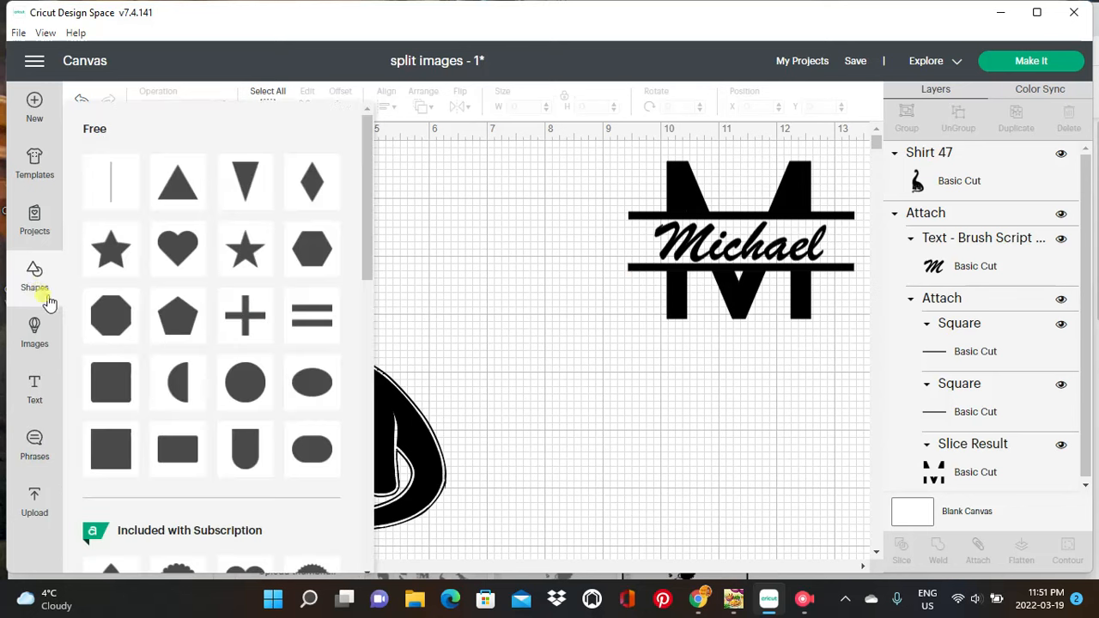
left_click(101, 445)
left_click_drag(167, 263, 198, 361)
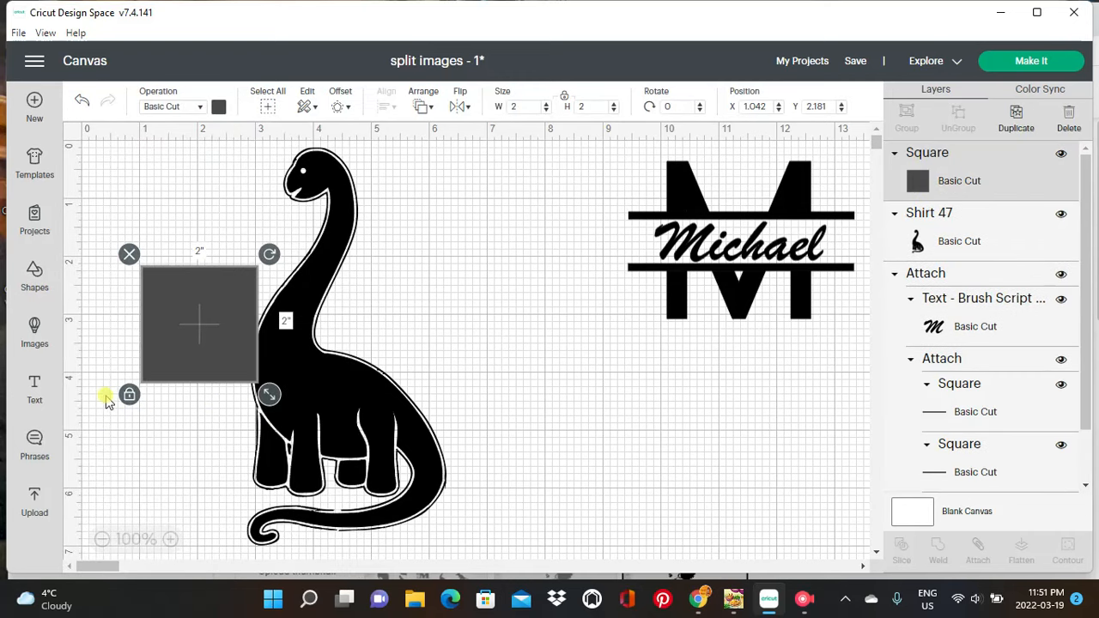
left_click(129, 394)
left_click_drag(271, 397, 562, 429)
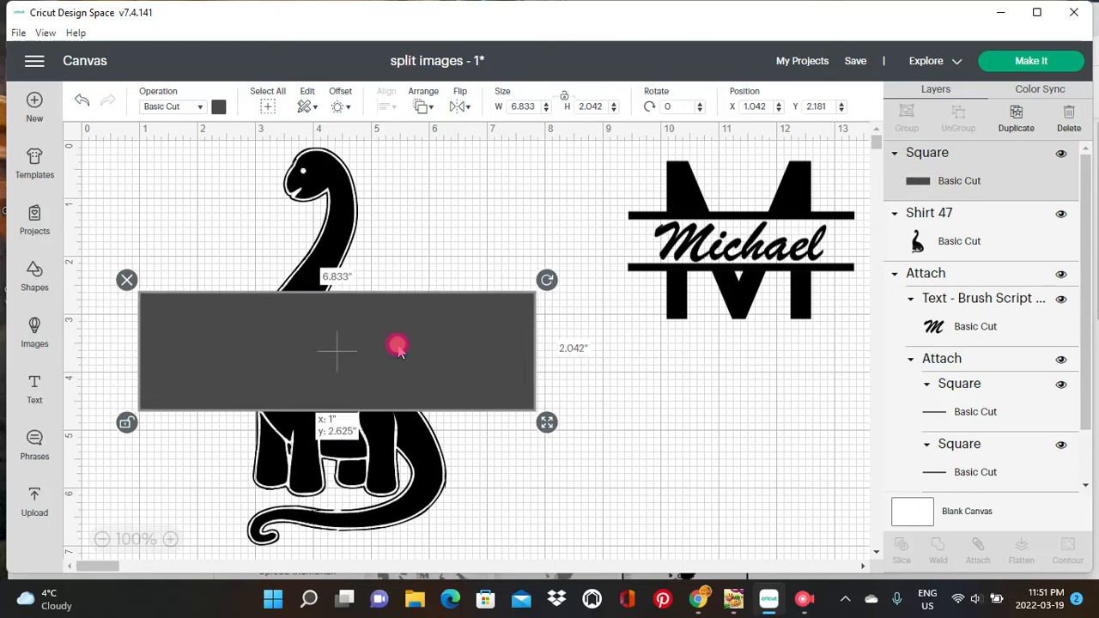
Reduce the rectangle to about 5.9 by 1.5 inches and position it across the dinosaur's lower neck and upper body
left_click_drag(397, 346, 386, 350)
left_click_drag(518, 429, 470, 398)
left_click_drag(387, 349, 432, 356)
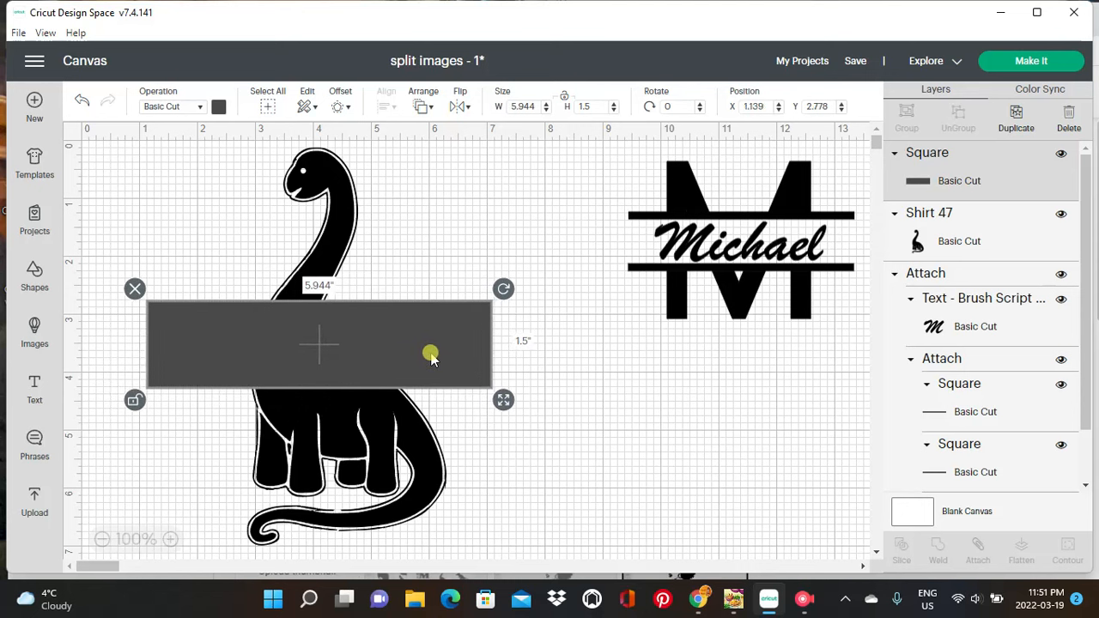
left_click(468, 374)
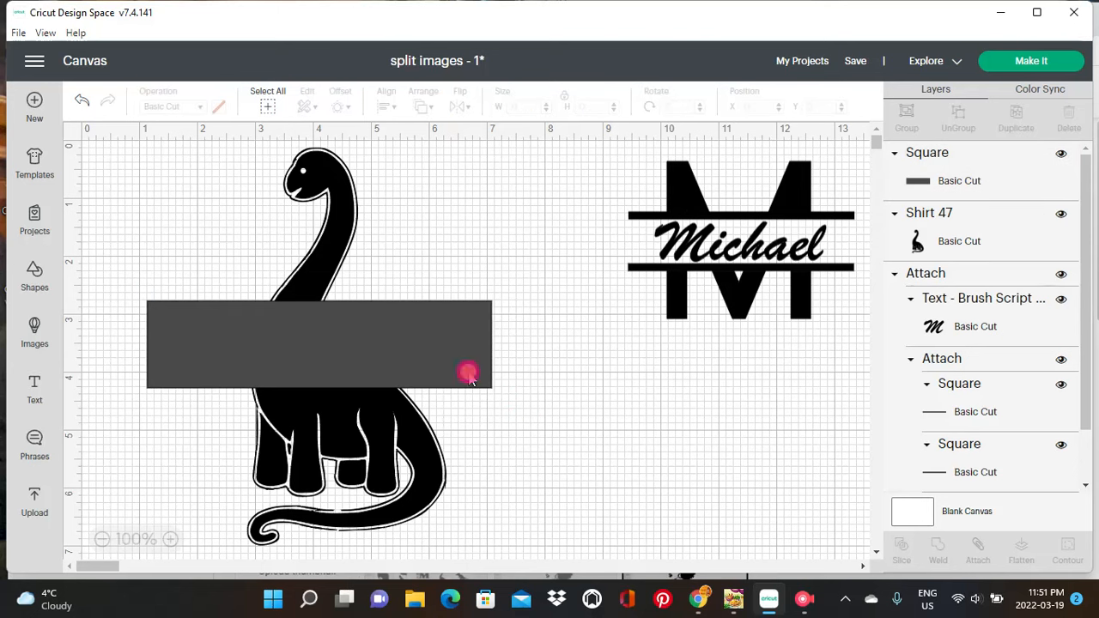
Slice the dinosaur with the rectangle and move the split dinosaur away from the cut-out pieces
left_click_drag(173, 154, 535, 544)
left_click(897, 550)
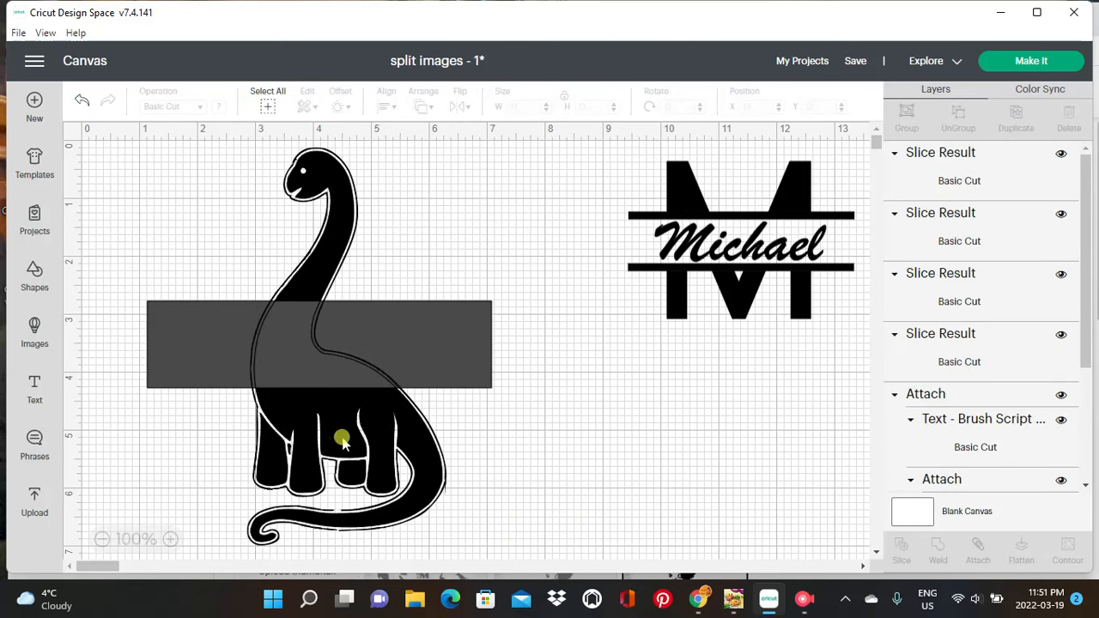
left_click_drag(321, 422, 408, 432)
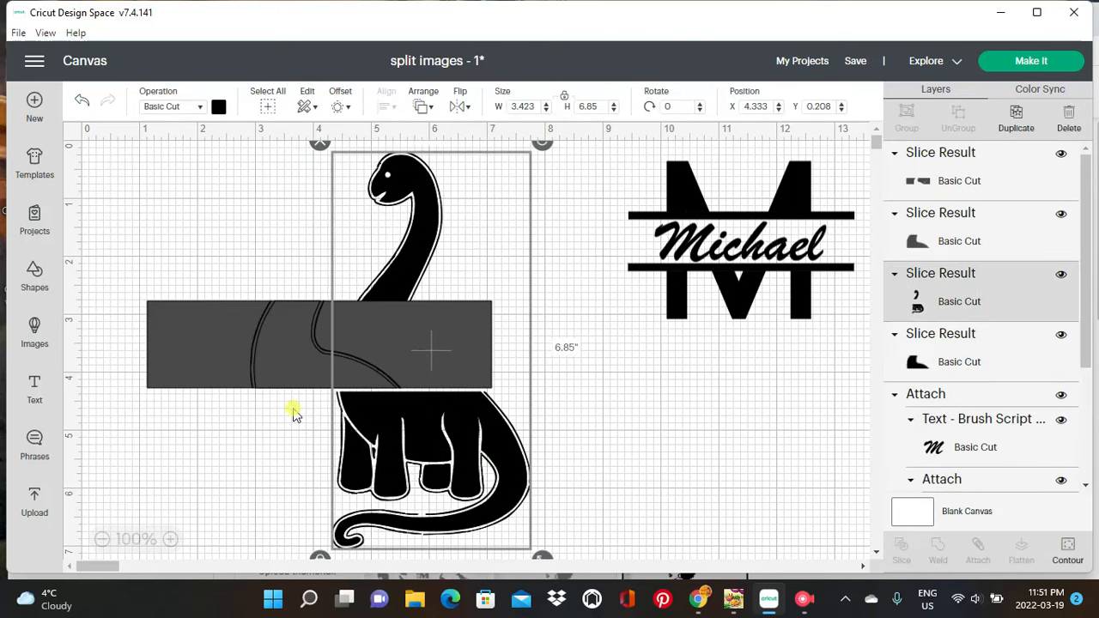
Delete the leftover rectangle and cut-out body pieces, and move the split dinosaur to about X 2.5, Y 0.3
left_click(271, 366)
left_click(134, 290)
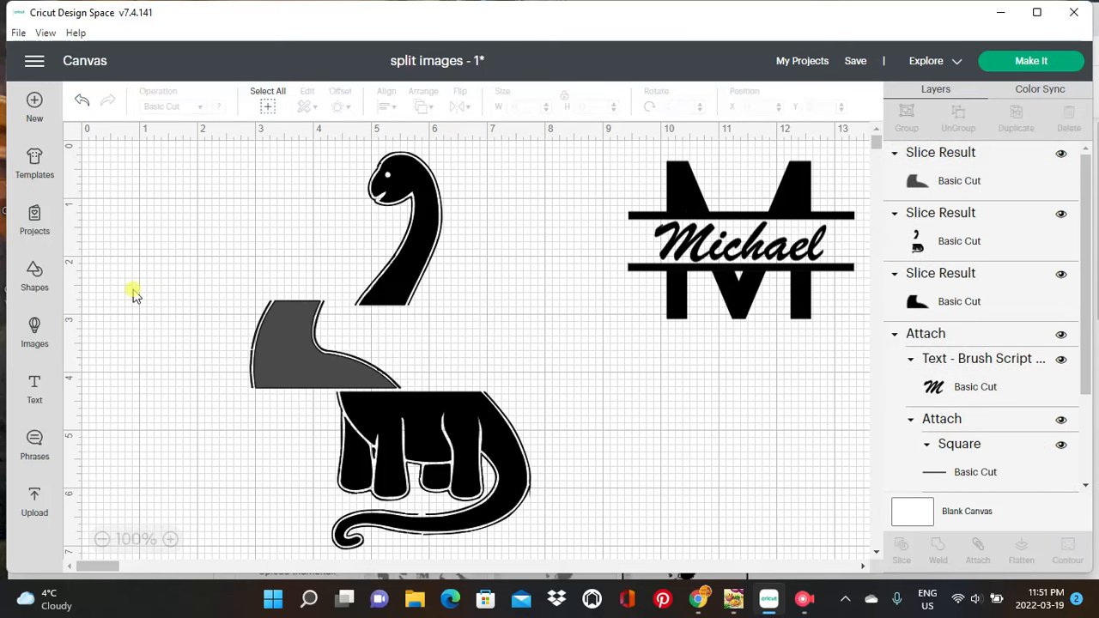
left_click(271, 330)
left_click(238, 290)
left_click(306, 343)
left_click(238, 290)
left_click_drag(401, 444, 298, 447)
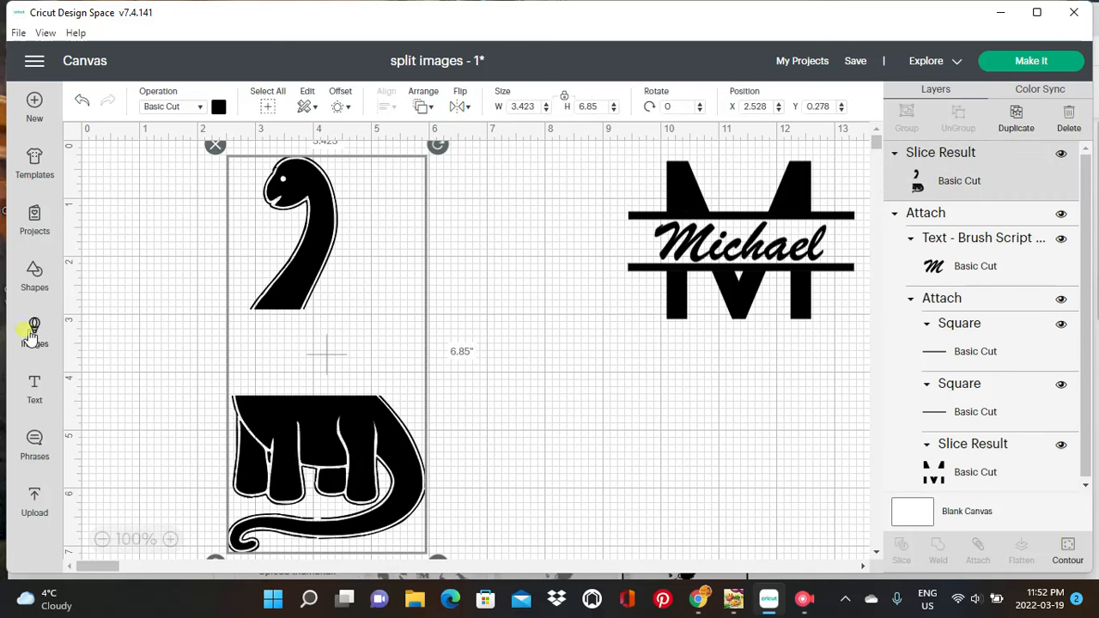
Add an unlocked square, reshape it into a bar about 5.9 by 0.24 inches and place it along the neck's cut edge
left_click(43, 290)
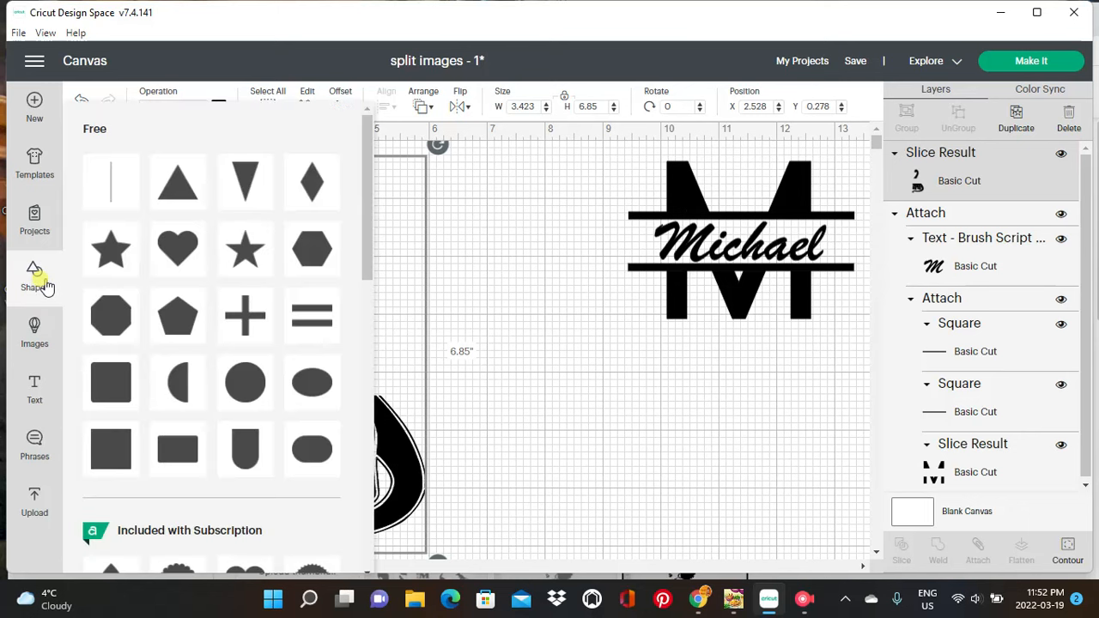
left_click(109, 449)
left_click(125, 326)
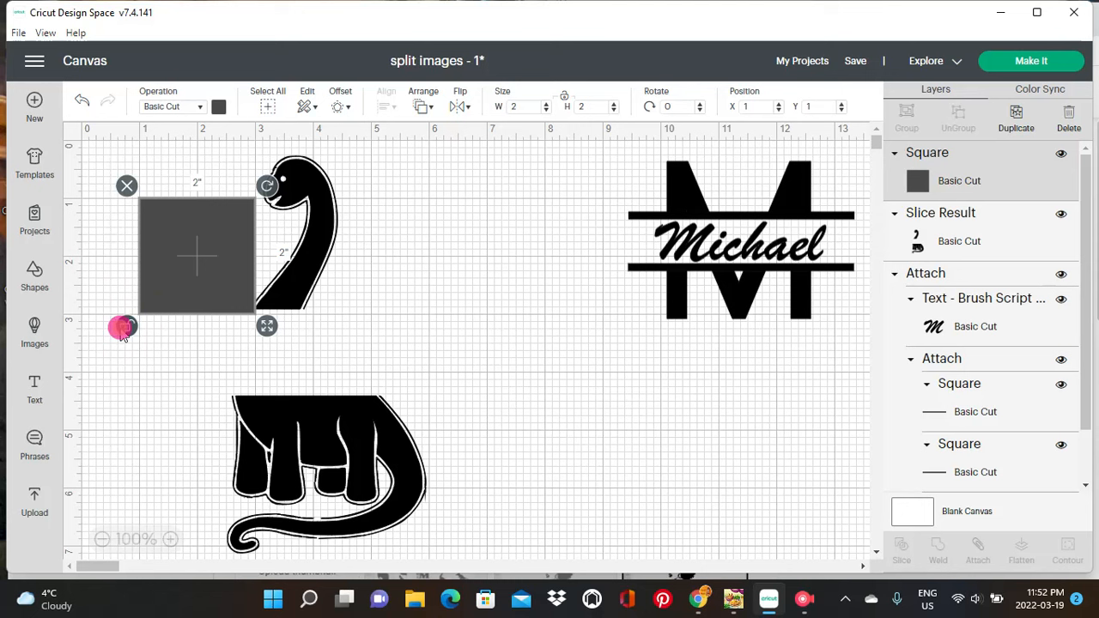
left_click_drag(270, 326, 430, 320)
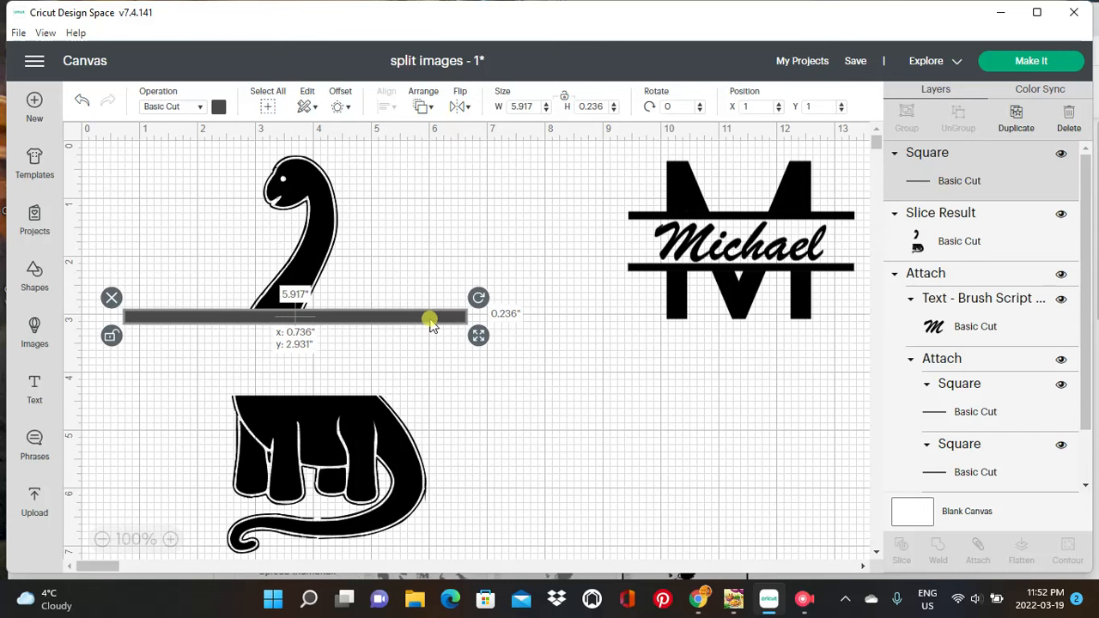
left_click(424, 317)
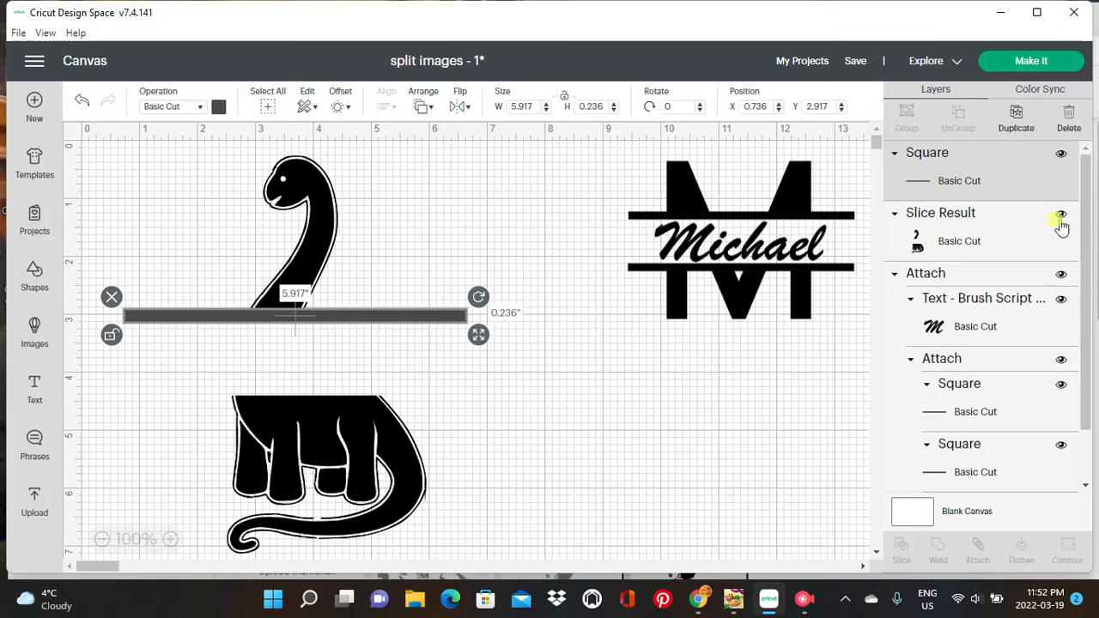
Duplicate the bar and place the copy along the lower body's cut edge, lined up with the first bar
left_click(1016, 120)
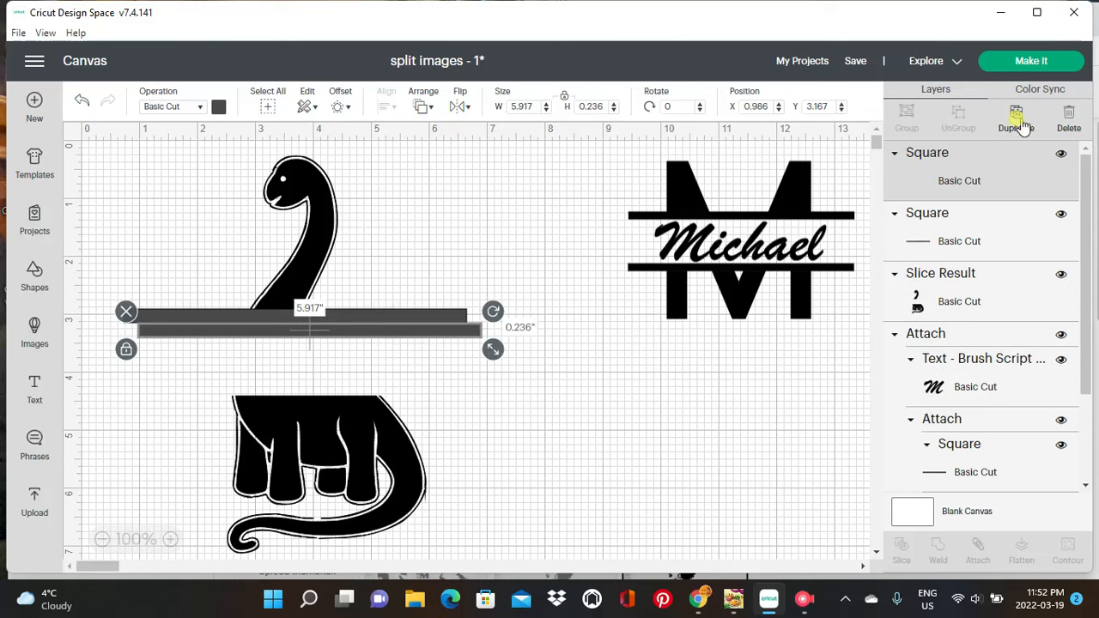
left_click_drag(381, 333, 373, 387)
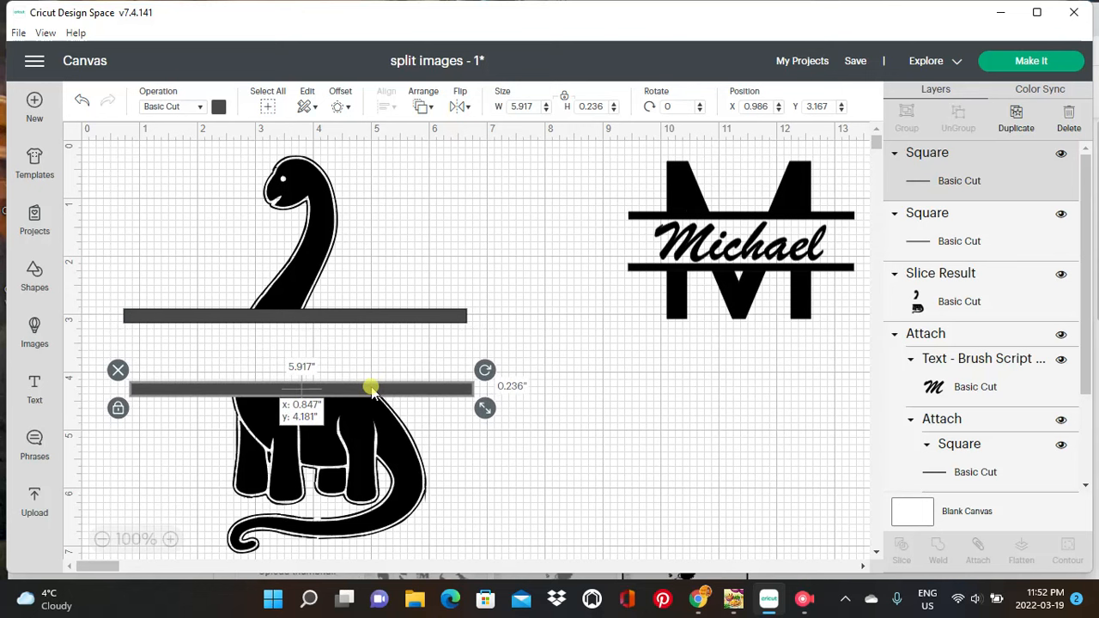
left_click_drag(371, 389, 364, 390)
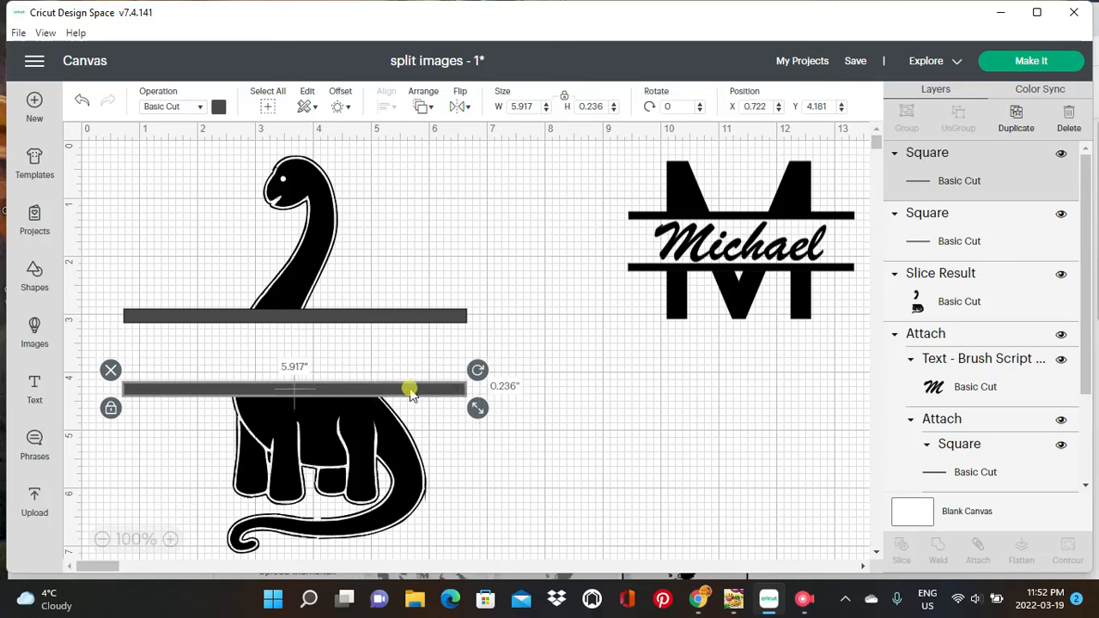
left_click(521, 267)
Attach the two bars to the split dinosaur
left_click_drag(135, 162, 481, 550)
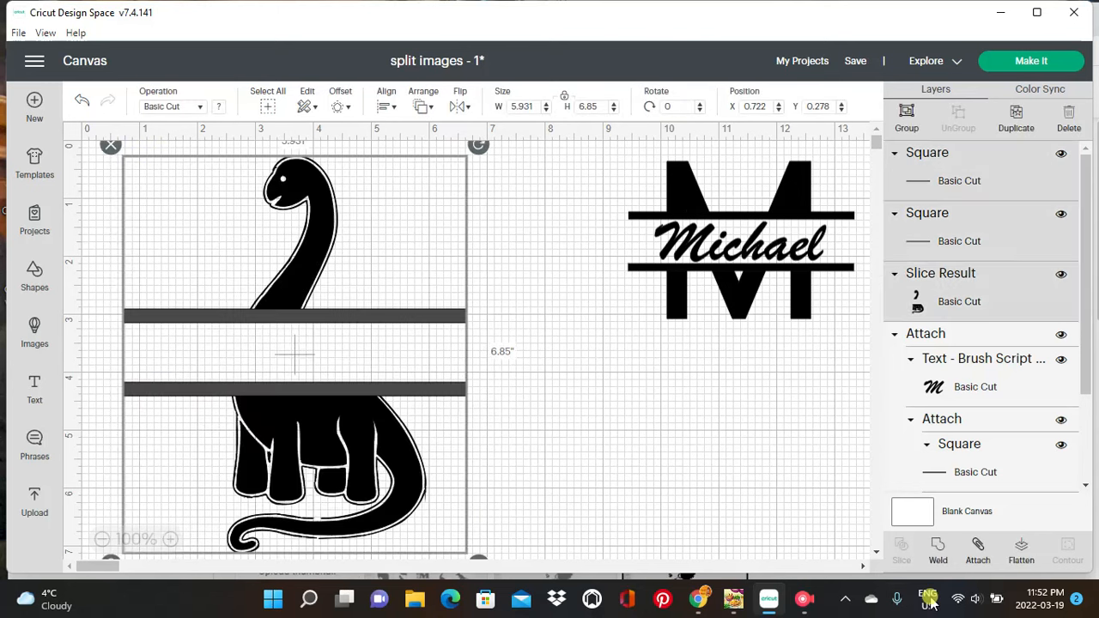
left_click(978, 554)
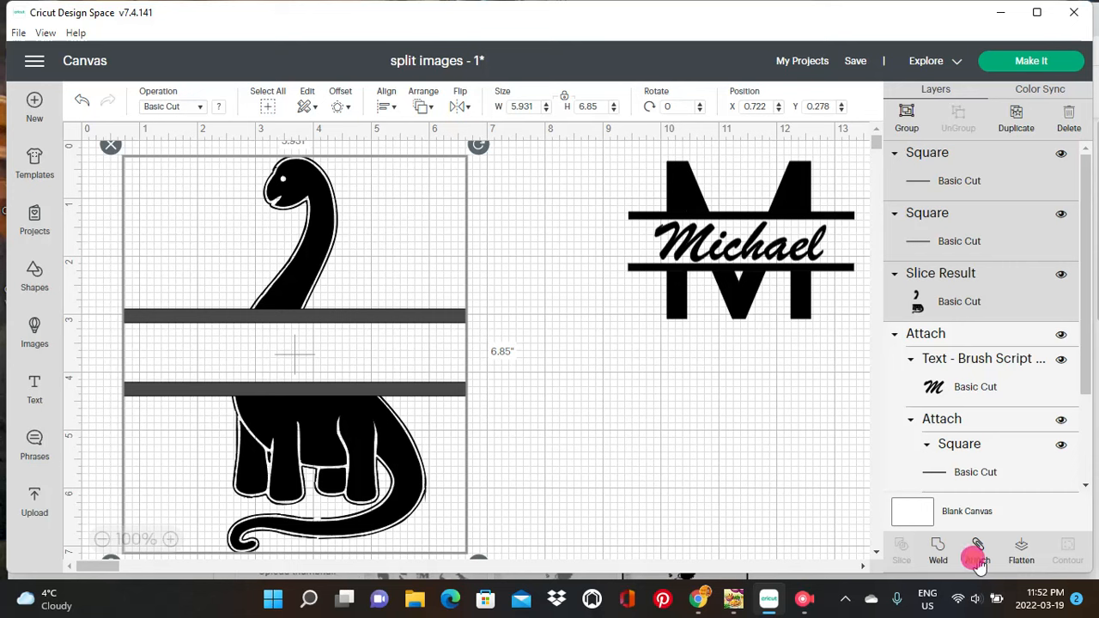
left_click(572, 388)
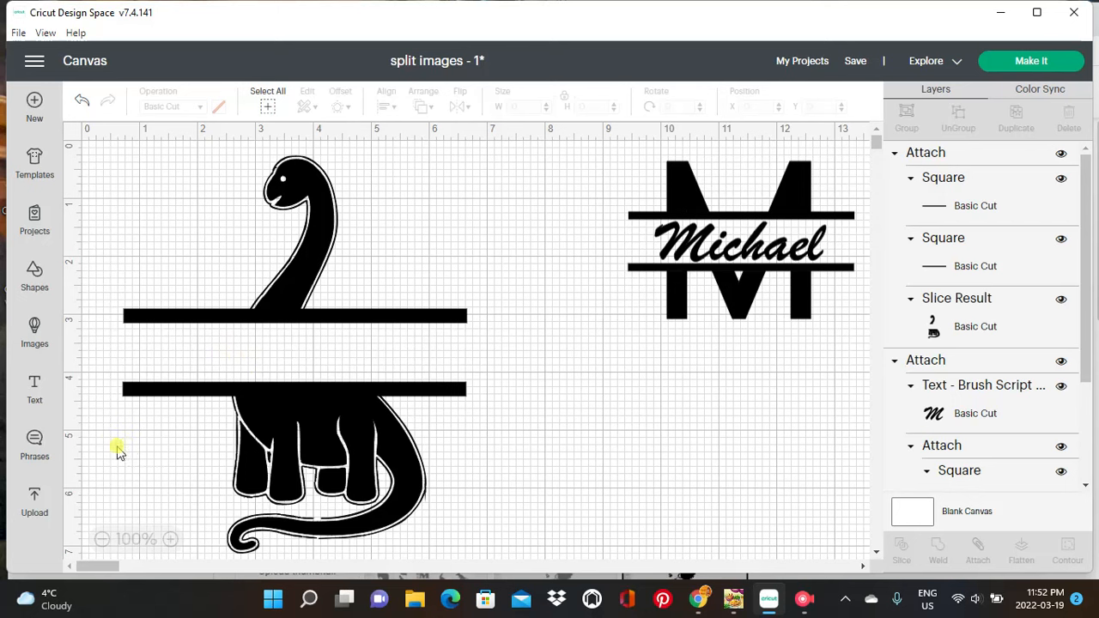
Add a text object in Brush Script MT and replace its placeholder with the child's first name
left_click(27, 393)
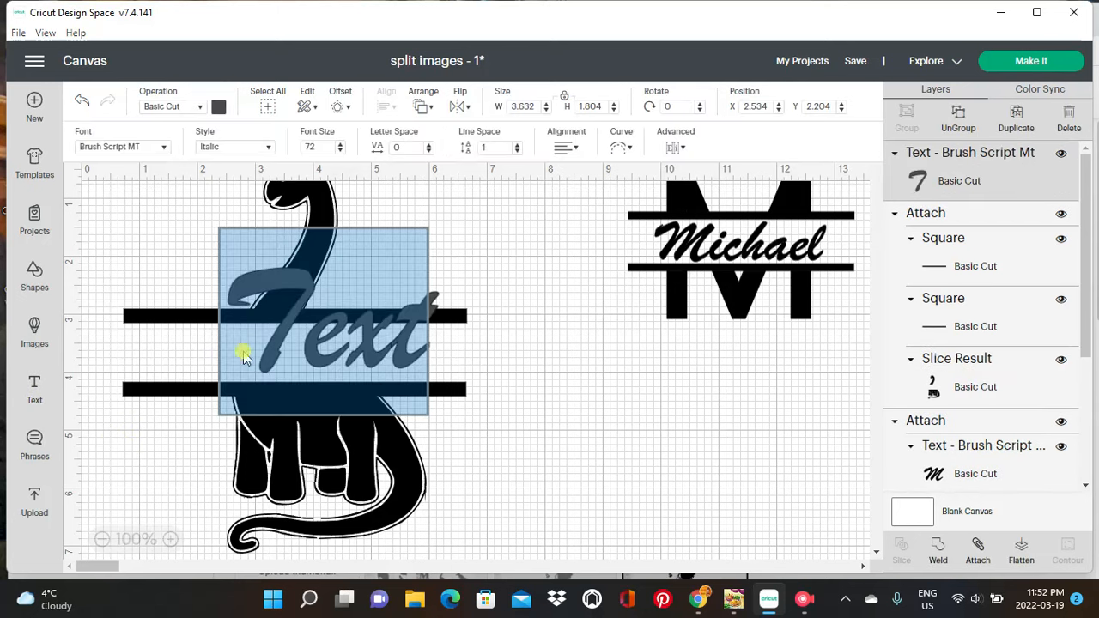
double_click(408, 327)
key("BackSpace")
key("BackSpace")
key("BackSpace")
key("BackSpace")
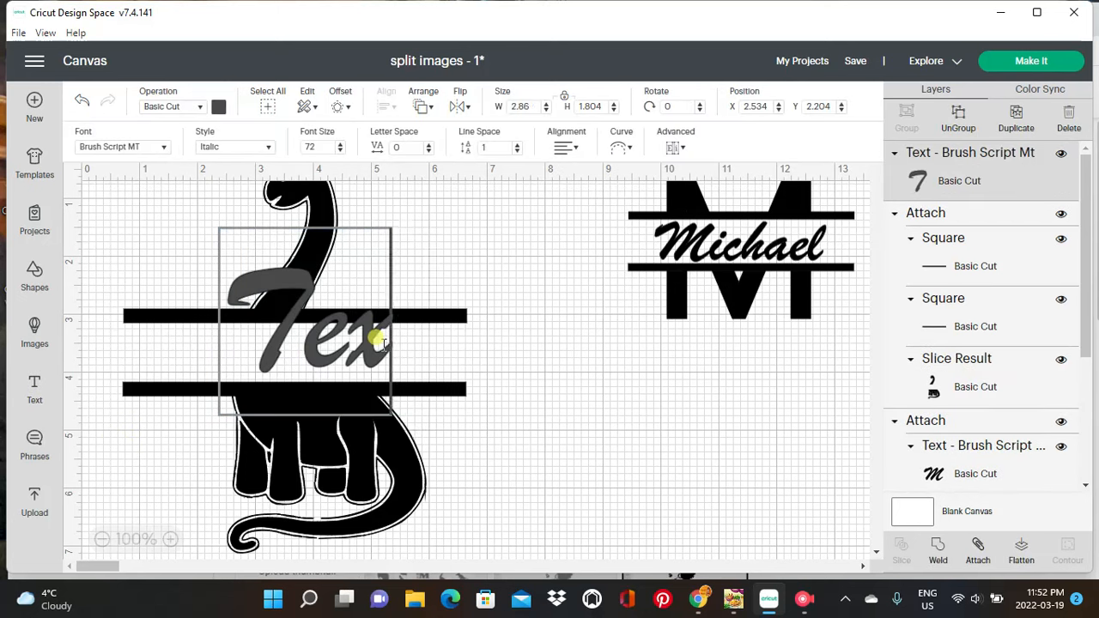
type("S")
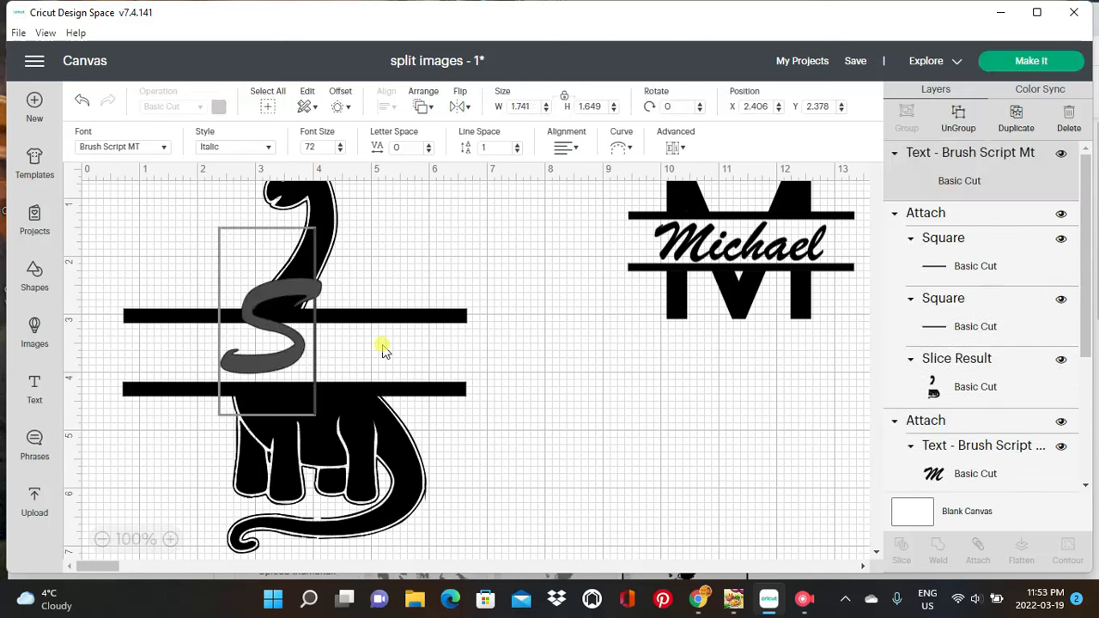
type("amuel")
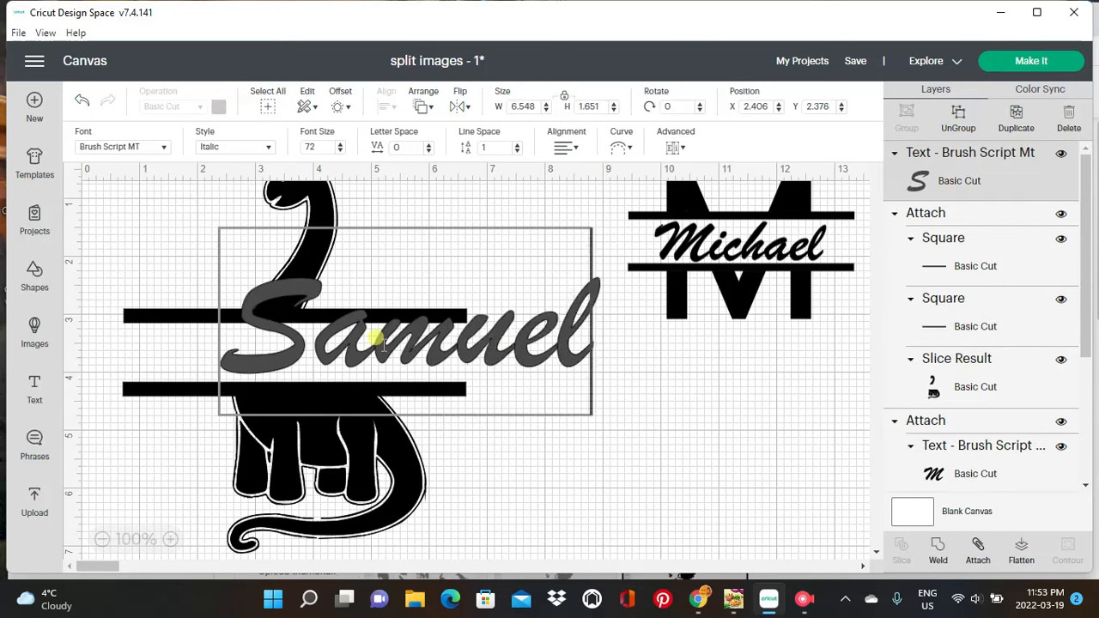
left_click(496, 406)
Shrink the script name to about 4.84 by 0.85 inches and place it between the dinosaur's two bars
left_click(450, 338)
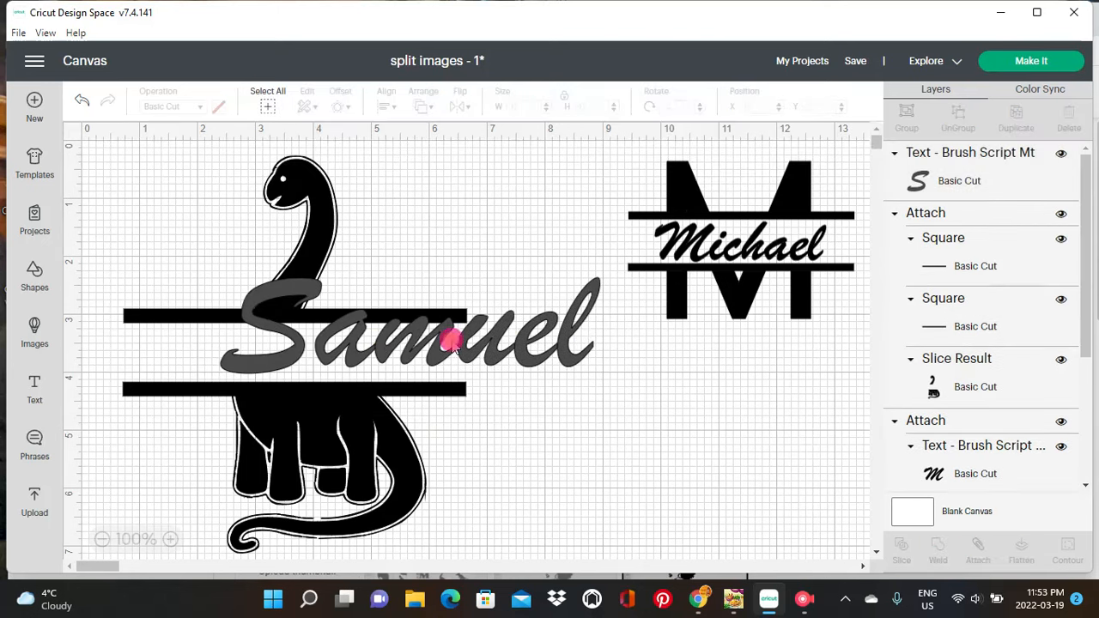
left_click_drag(609, 385, 511, 345)
left_click_drag(421, 300, 350, 332)
left_click(138, 392)
left_click_drag(442, 393, 398, 364)
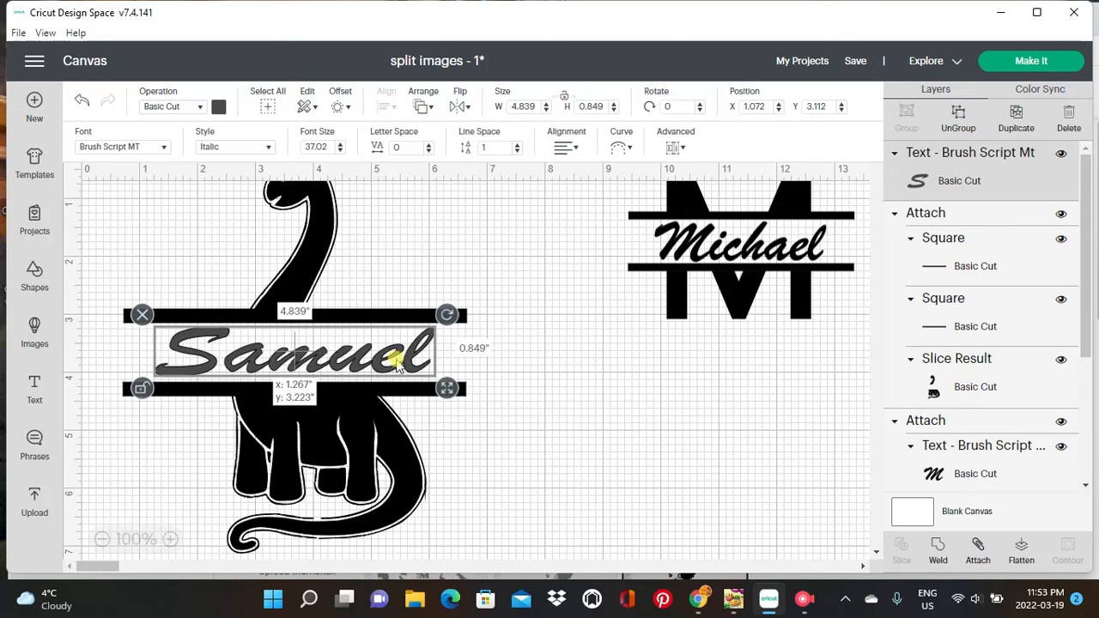
left_click(518, 359)
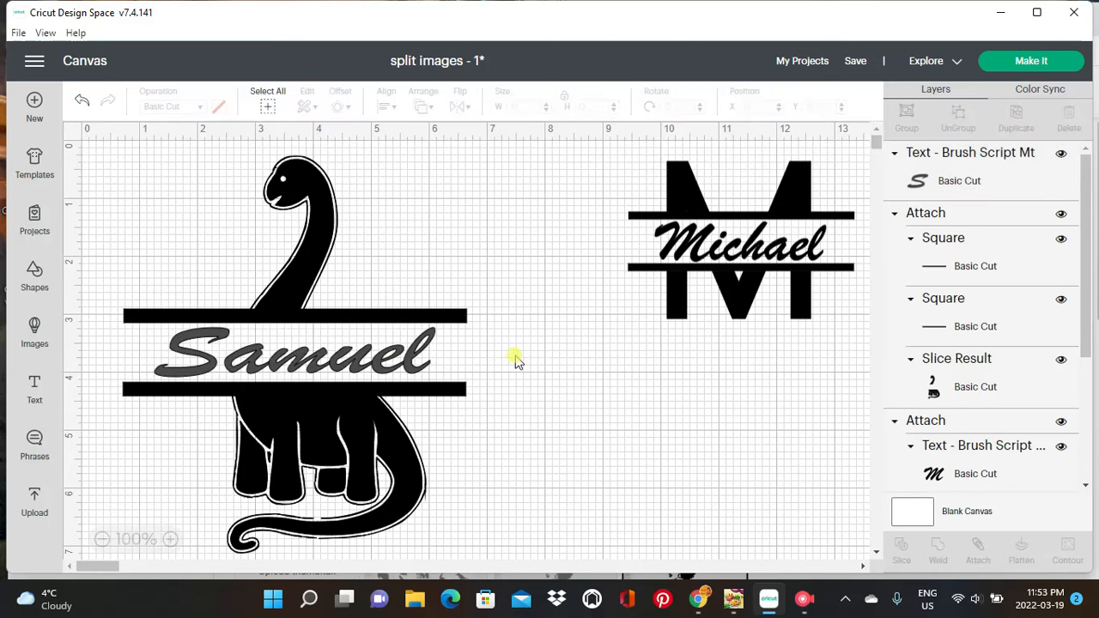
Refine the name's size to about 4.7 by 0.92 inches and its position at about X 1.3, Y 3.2
left_click(394, 363)
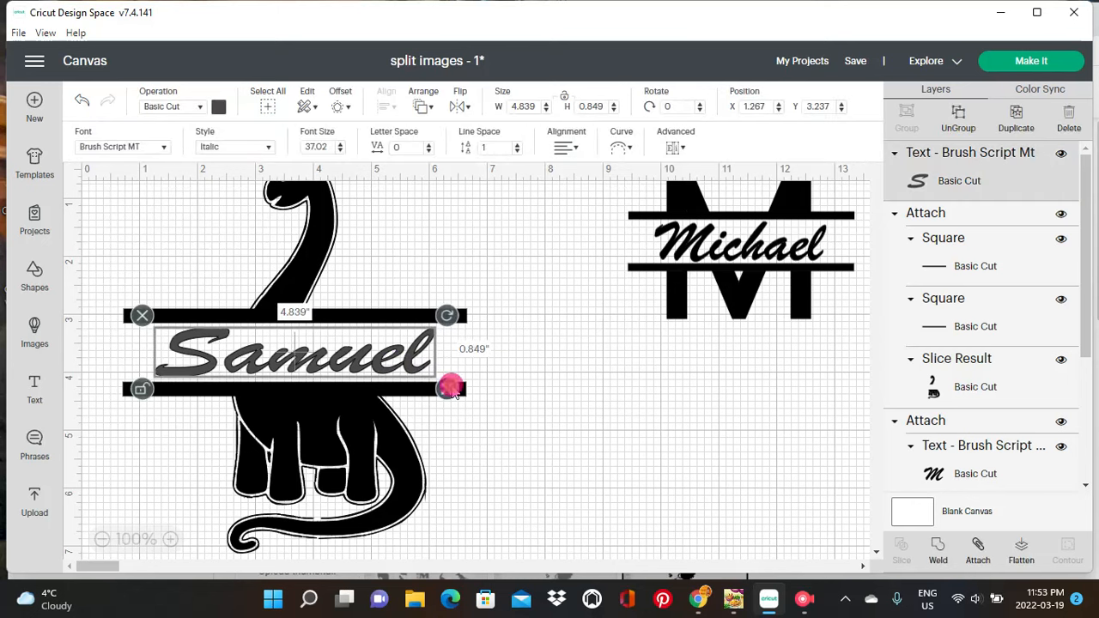
left_click_drag(448, 385, 443, 393)
left_click_drag(386, 355, 386, 352)
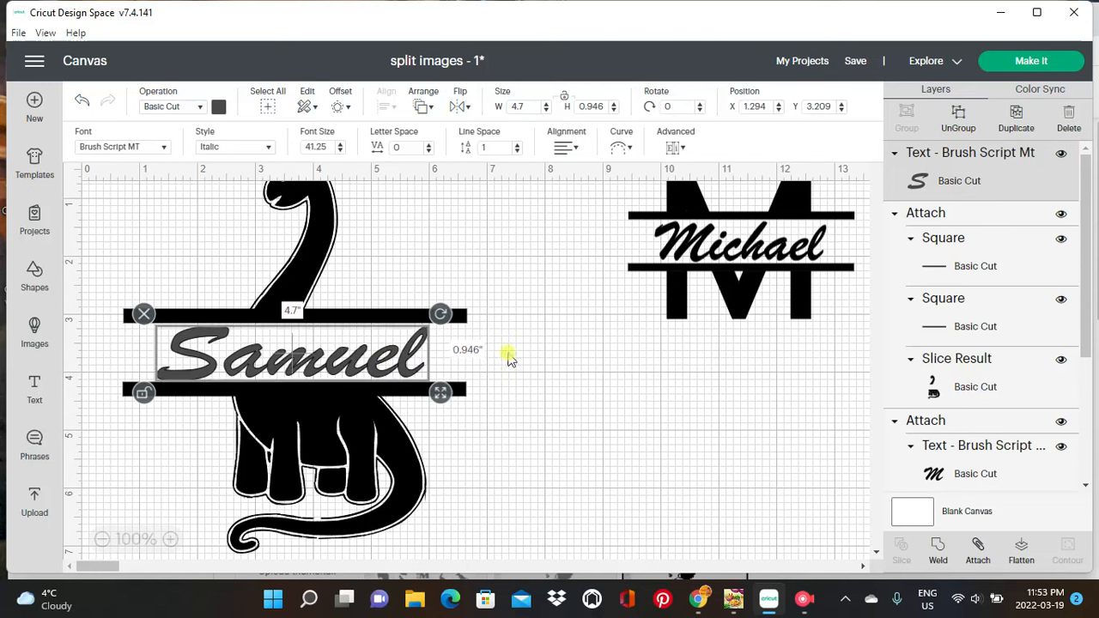
left_click(452, 360)
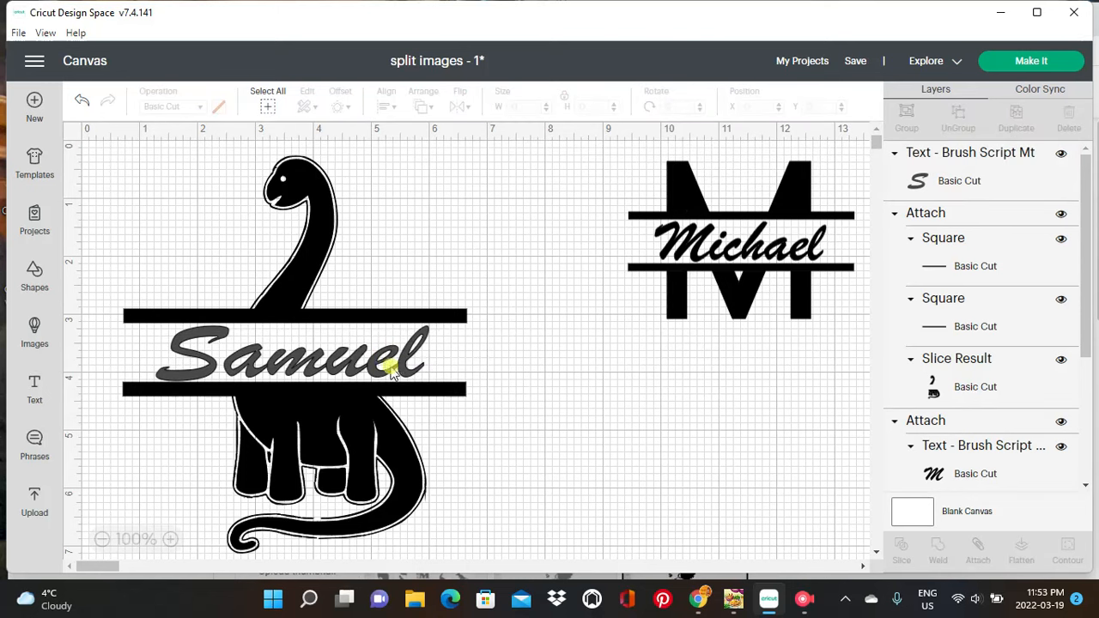
left_click(424, 371)
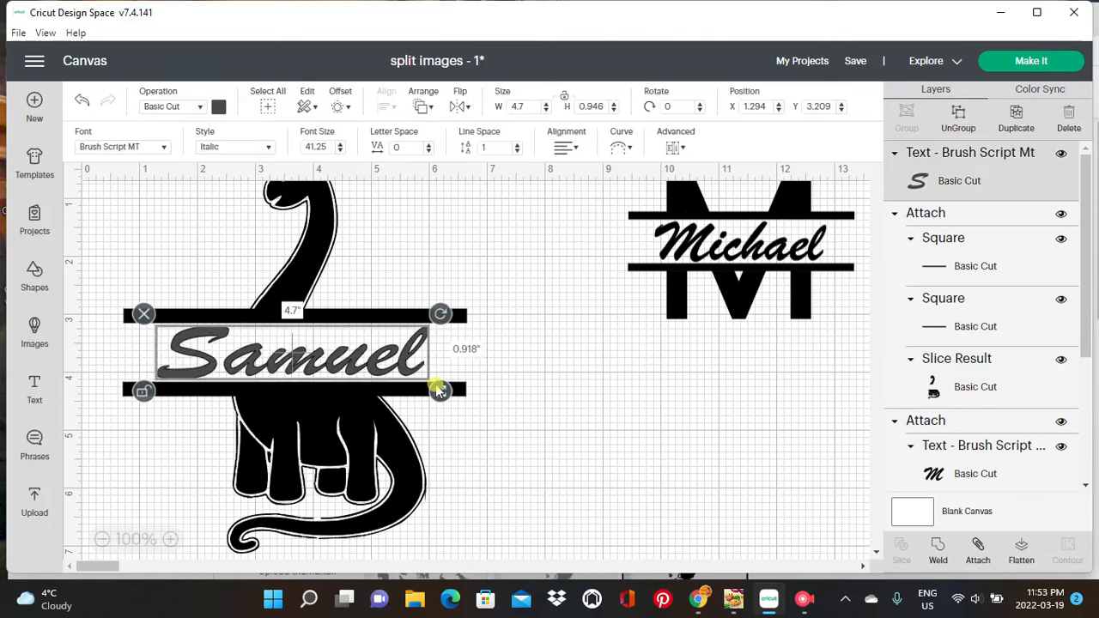
left_click(520, 388)
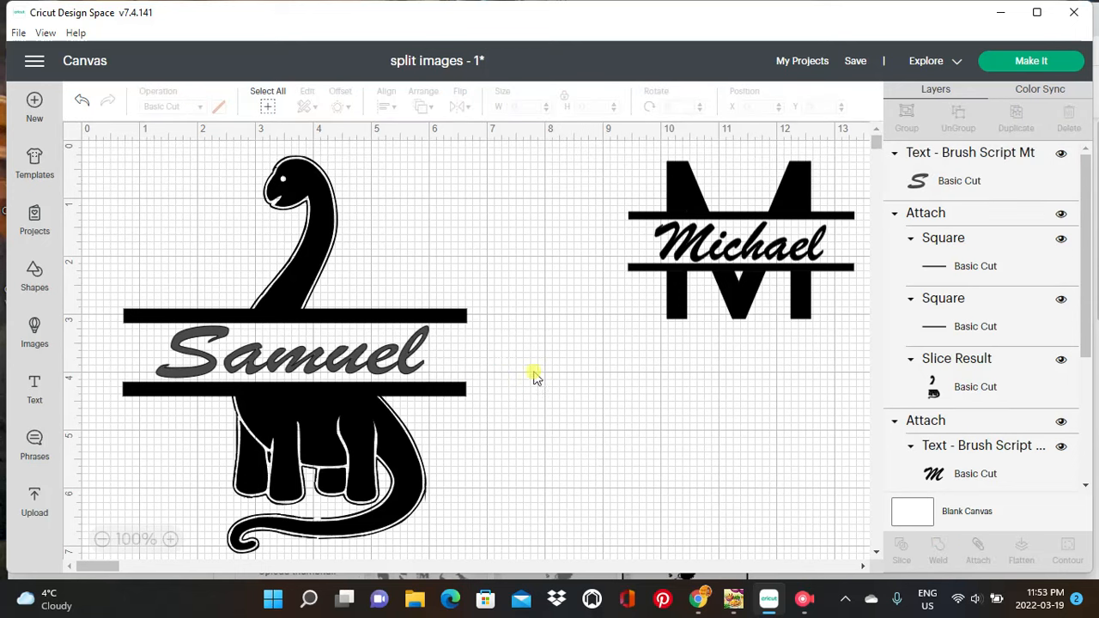
Attach the script name to the split dinosaur and its bars
left_click_drag(126, 154, 474, 541)
left_click(978, 557)
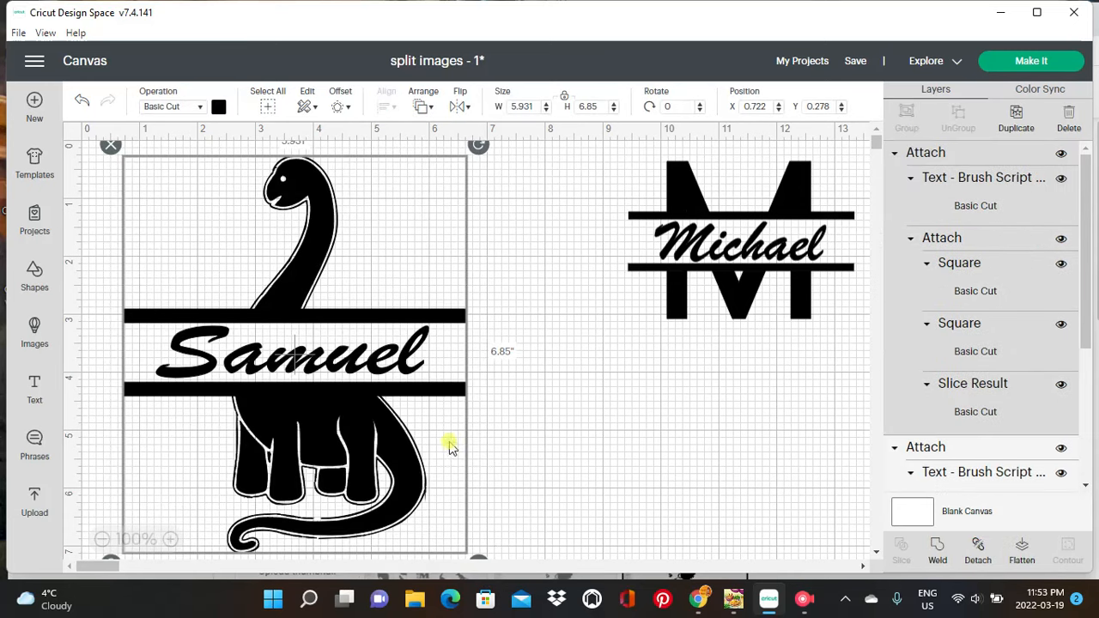
left_click(539, 420)
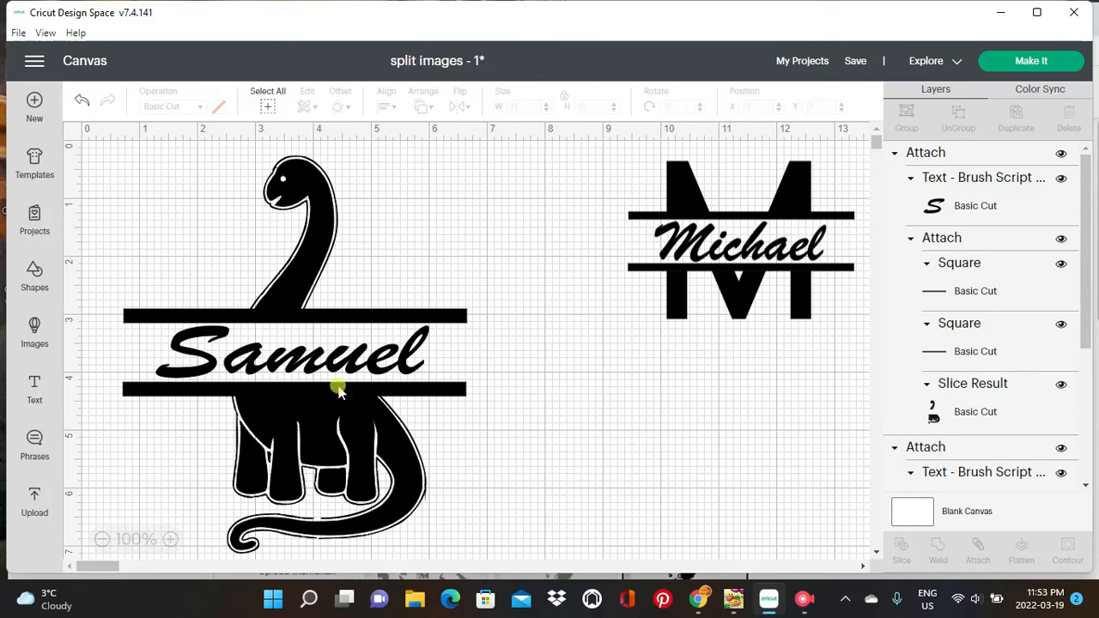
Scale the finished dinosaur design down to about 2.73 by 3.16 inches and move it to about X 0.36, Y 0.28
left_click(341, 429)
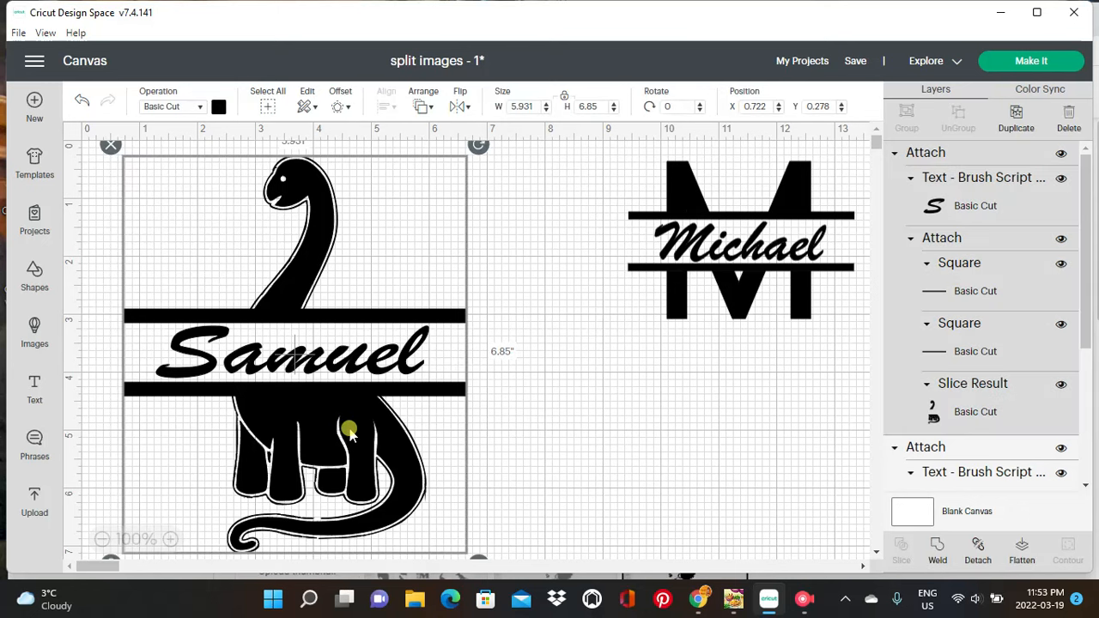
left_click_drag(373, 449, 423, 461)
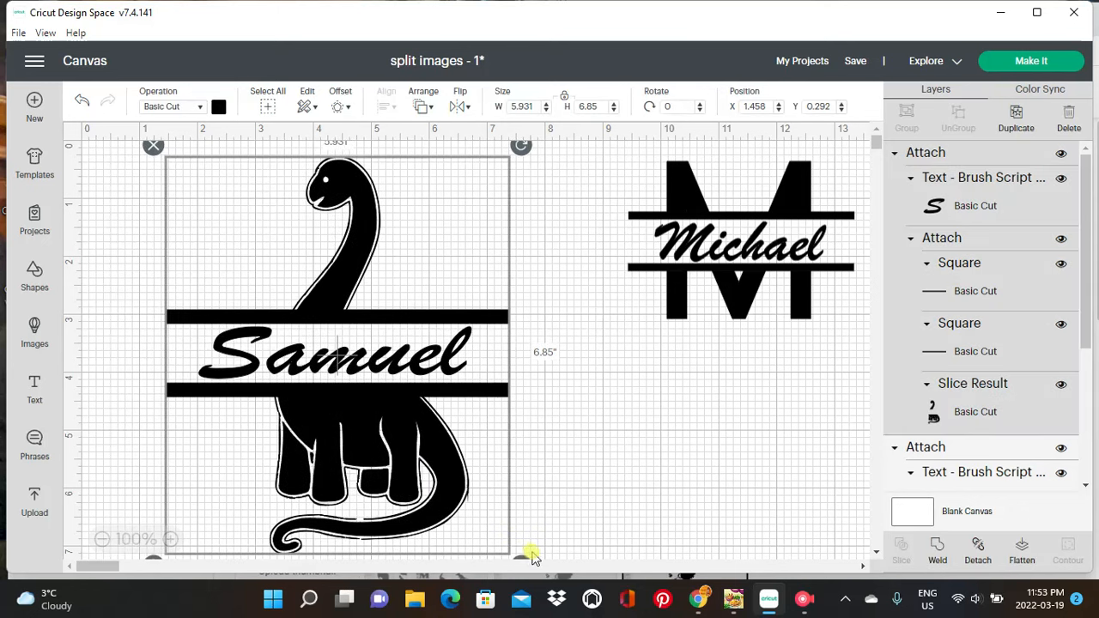
left_click_drag(519, 563, 273, 346)
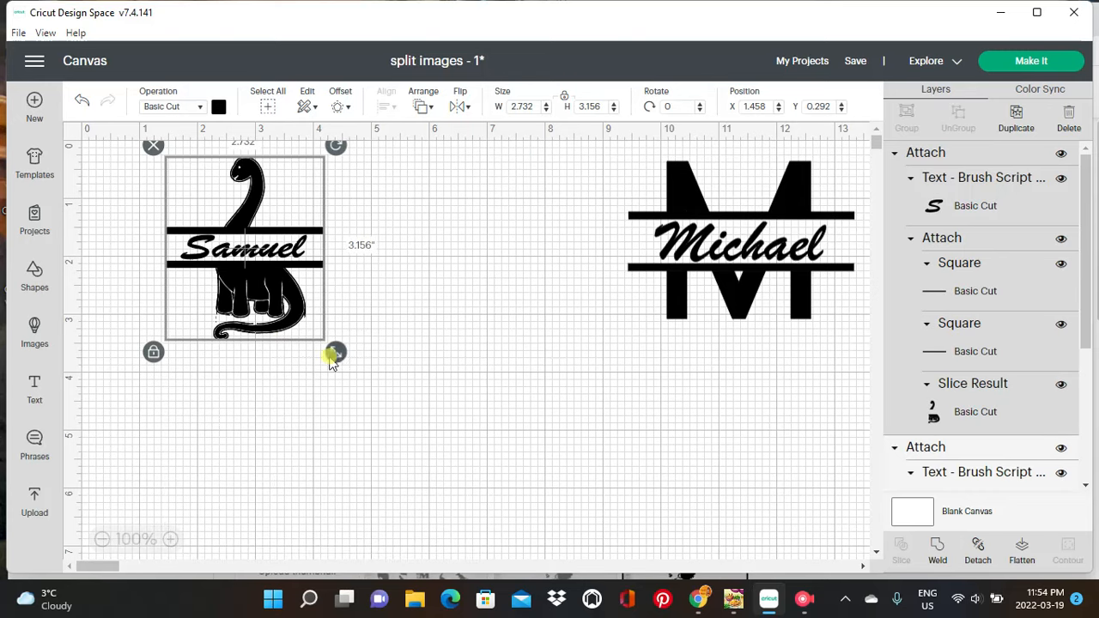
left_click_drag(293, 313, 241, 322)
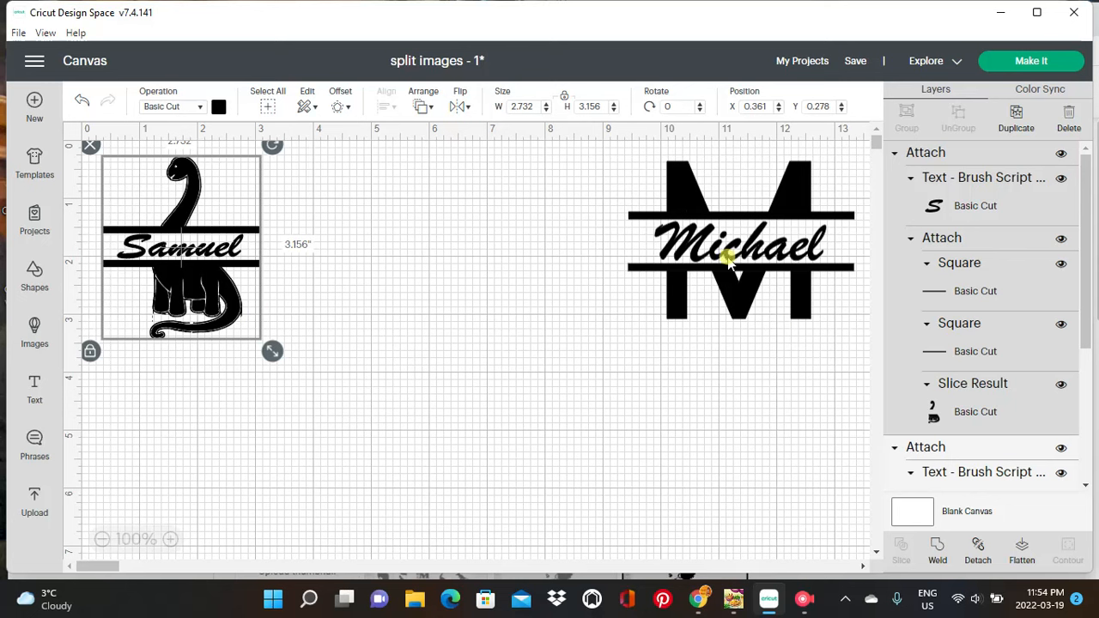
left_click(433, 320)
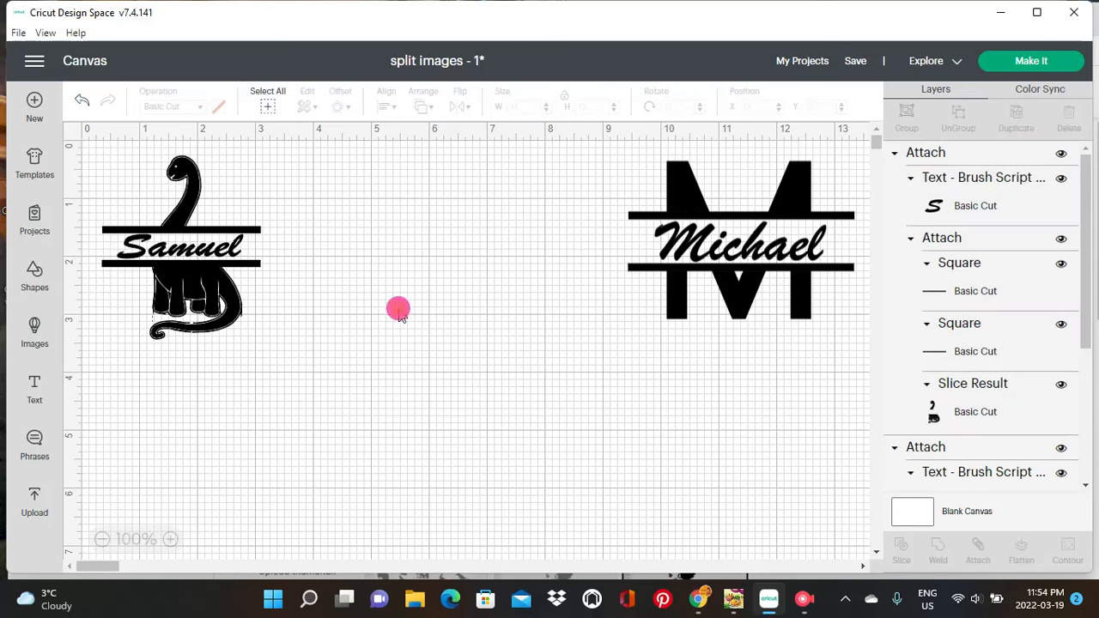
Add a heart shape, enlarge it to about 4.9 by 4.3 inches and place it between the two finished designs
left_click(45, 283)
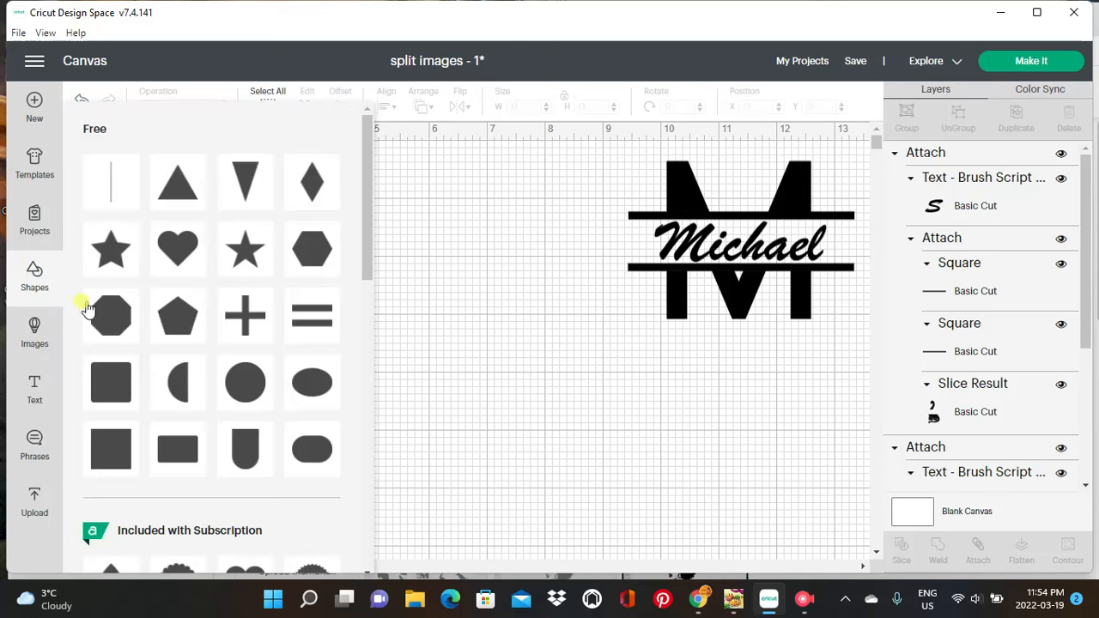
left_click(189, 247)
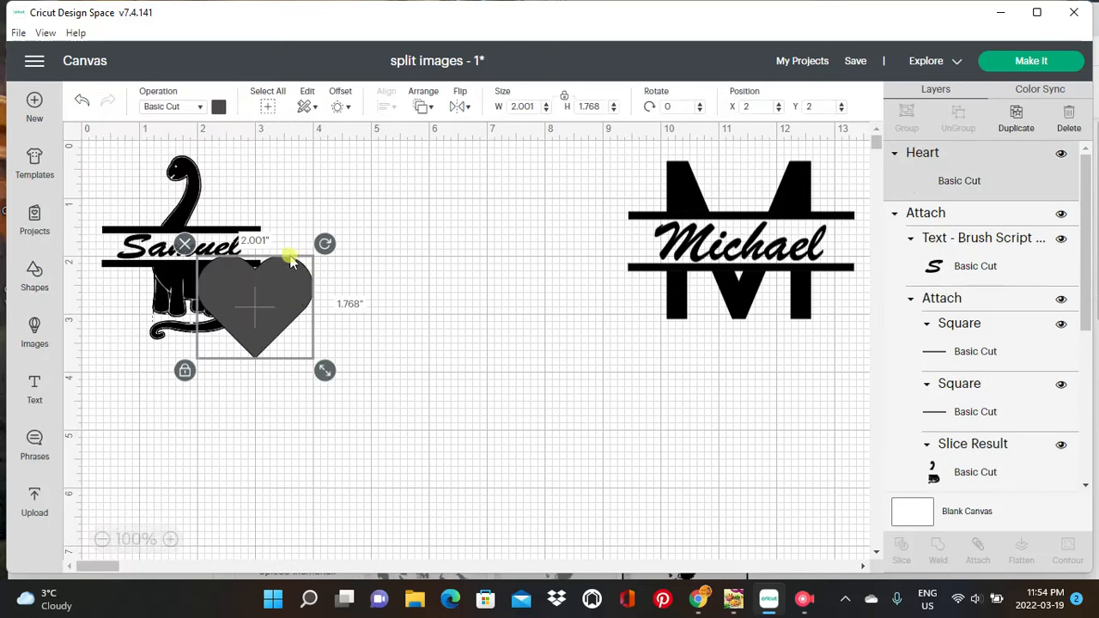
left_click_drag(274, 297, 409, 318)
left_click_drag(453, 388, 624, 532)
left_click_drag(495, 433, 443, 406)
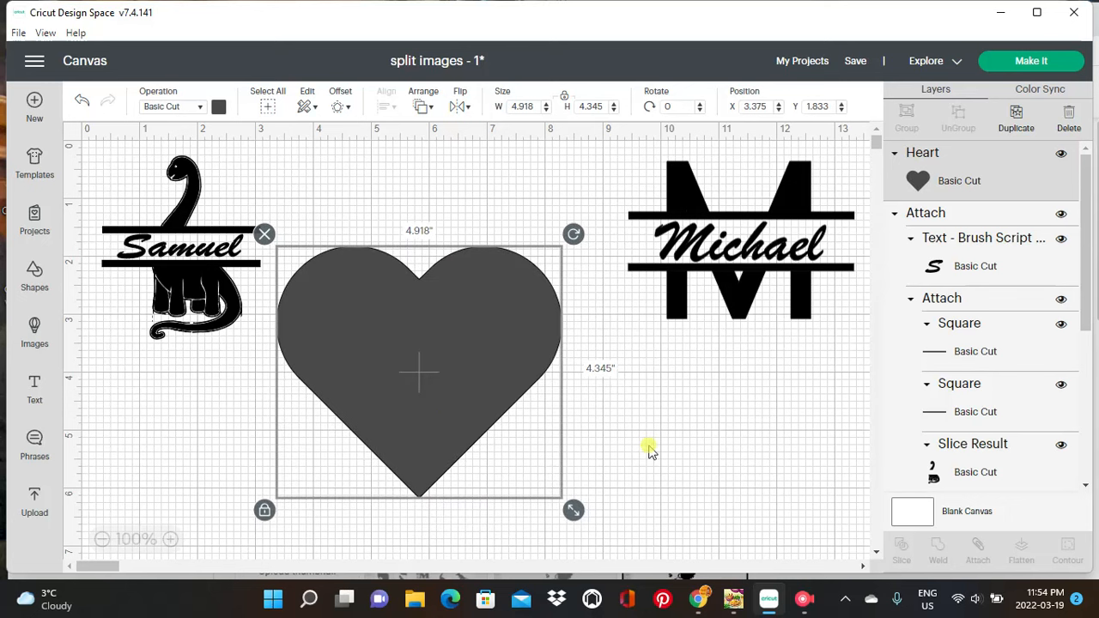
Recolor the heart black
left_click(217, 107)
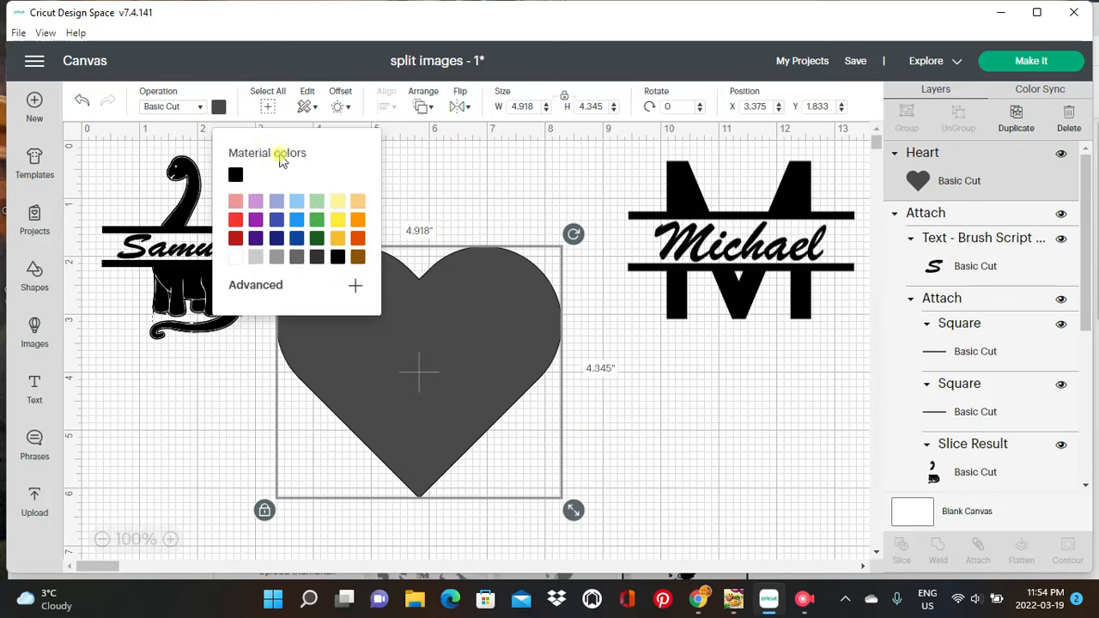
left_click(235, 175)
left_click(623, 388)
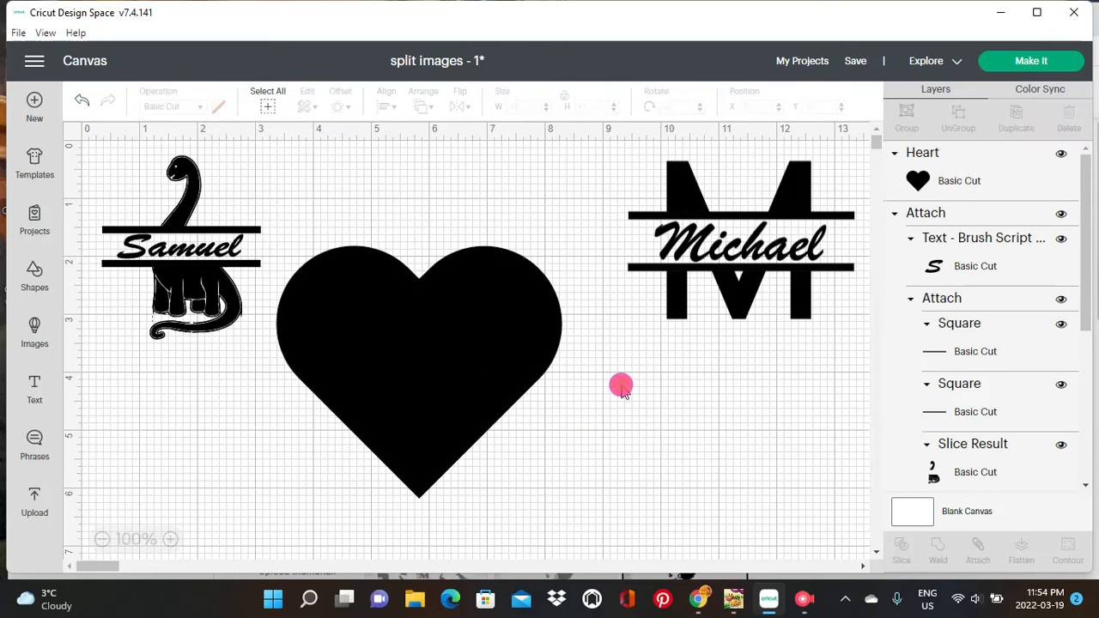
Add an unlocked square, stretch it into a band about 6.67 by 1.85 inches and lay it across the heart
left_click(32, 277)
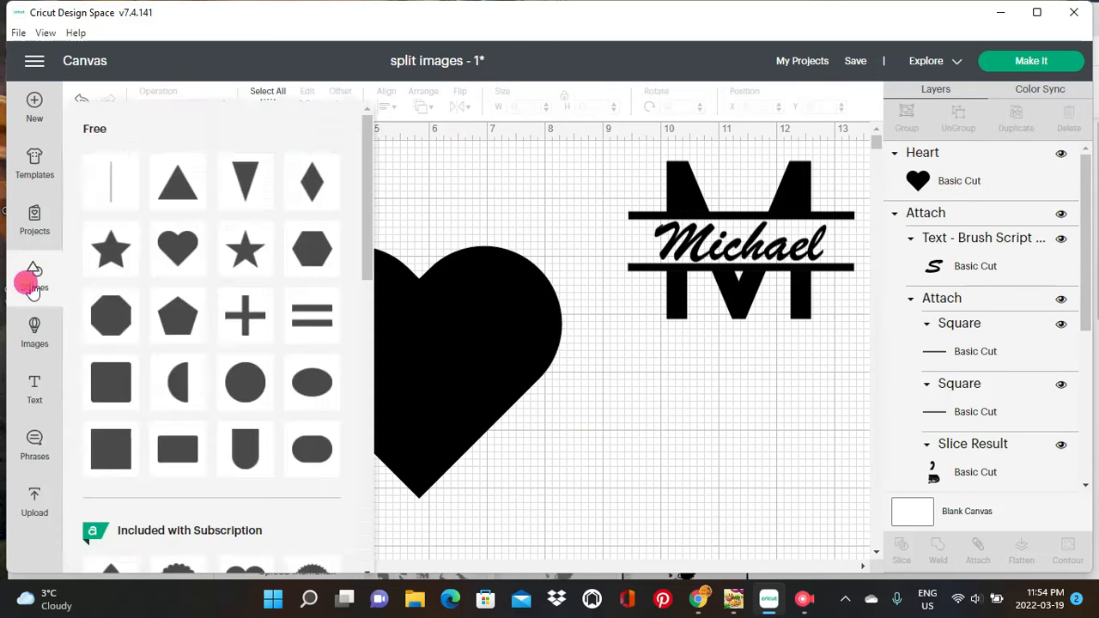
left_click(104, 445)
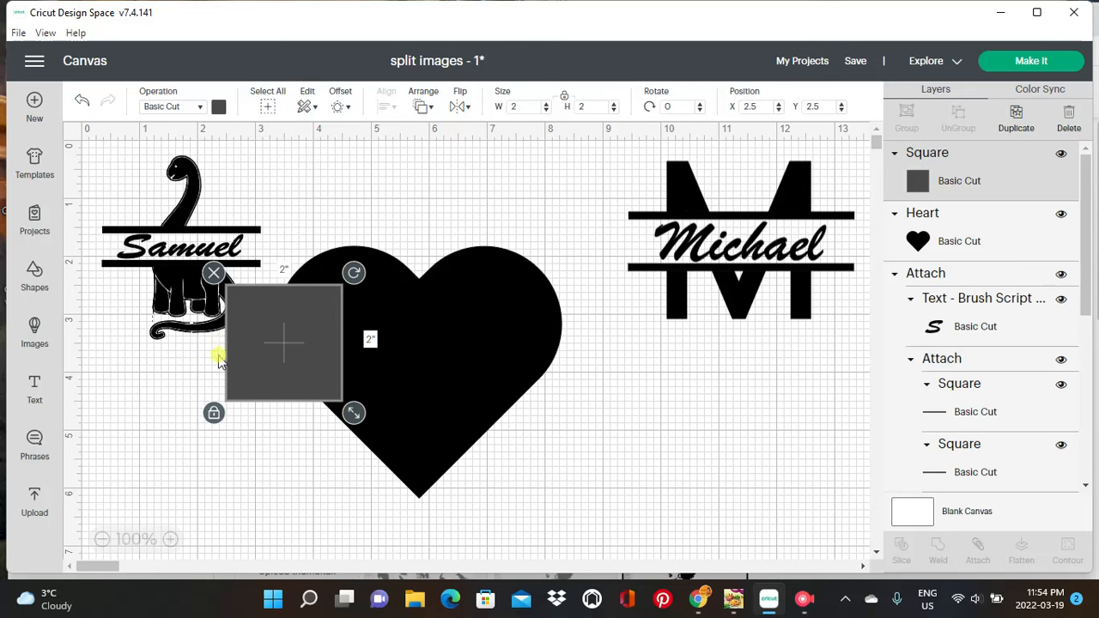
left_click(214, 413)
left_click_drag(352, 412, 646, 410)
left_click_drag(510, 358, 524, 397)
Move the heart to about X 3.8, Y 1.9 and fit the band to about 6.2 by 1.74 inches, centered across it
left_click_drag(477, 319, 498, 301)
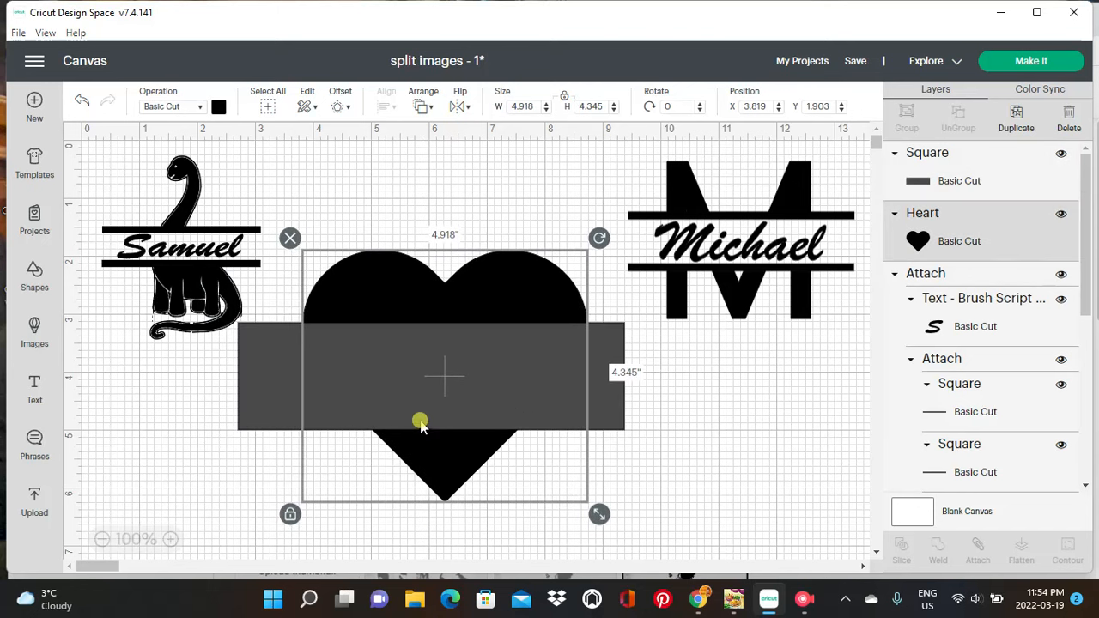
left_click_drag(525, 412, 533, 402)
left_click_drag(650, 446, 644, 425)
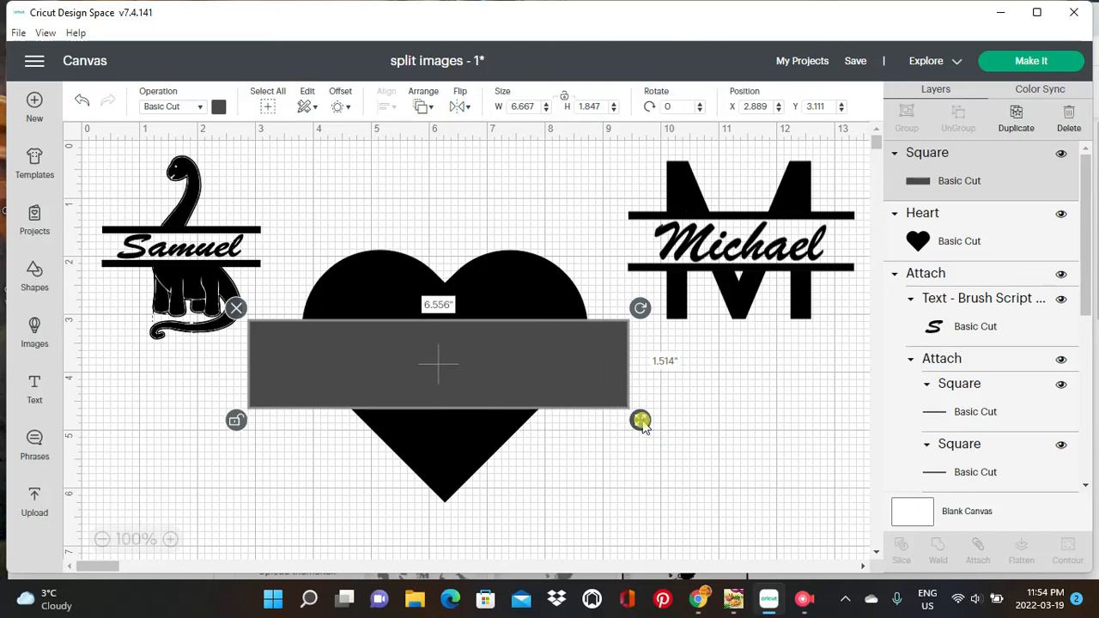
left_click_drag(537, 355, 542, 365)
left_click_drag(650, 432, 626, 448)
left_click_drag(559, 385, 570, 382)
Slice the heart with the rectangular band
left_click(387, 264)
left_click(404, 215)
left_click_drag(276, 204, 605, 513)
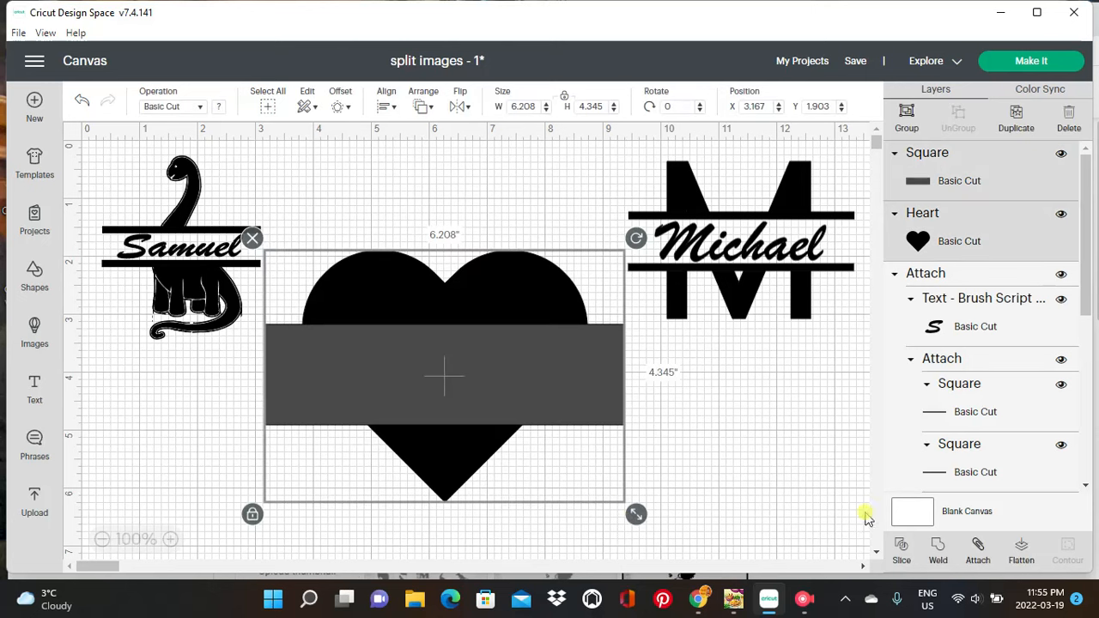
left_click(899, 550)
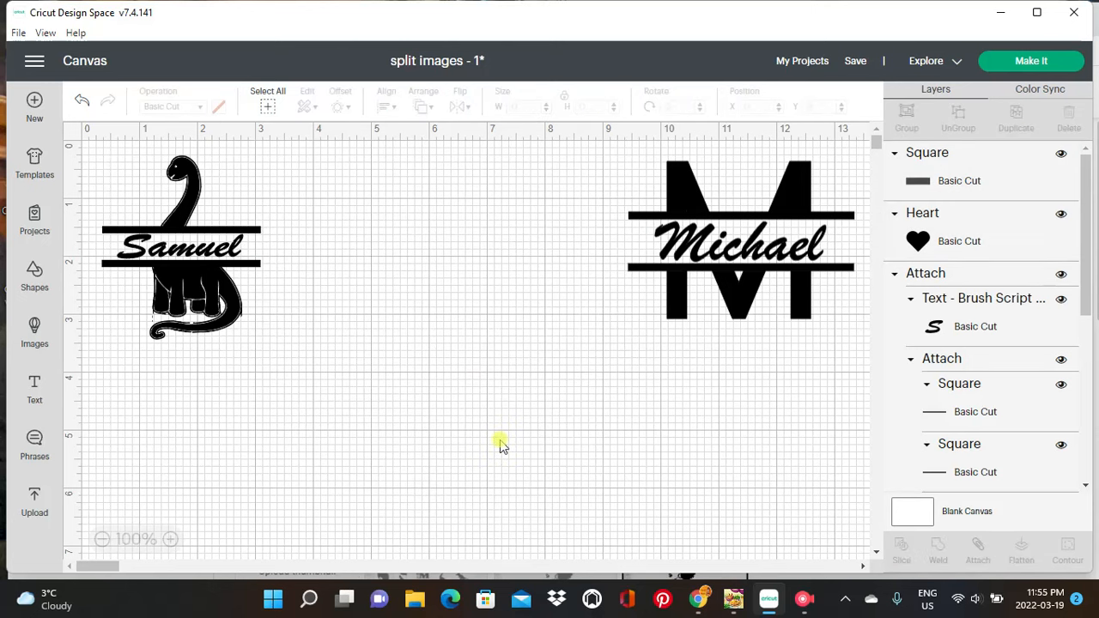
Delete the leftover band and the cut-out middle pieces of the heart
left_click(327, 402)
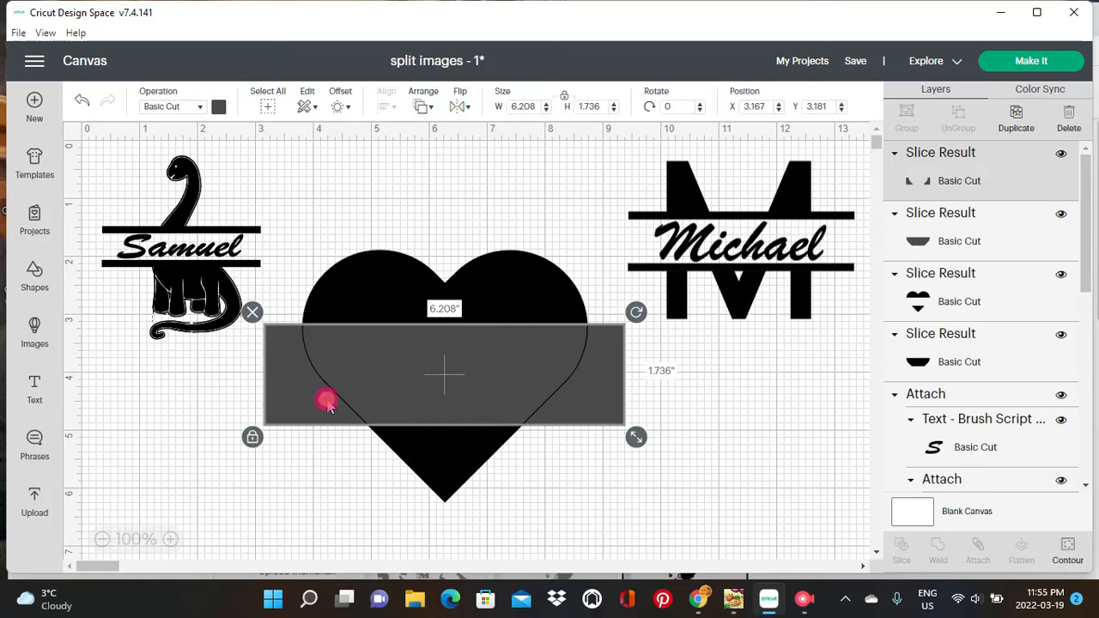
left_click(252, 311)
left_click_drag(331, 358, 264, 346)
left_click(241, 329)
left_click_drag(363, 358, 544, 344)
left_click(350, 343)
left_click(286, 306)
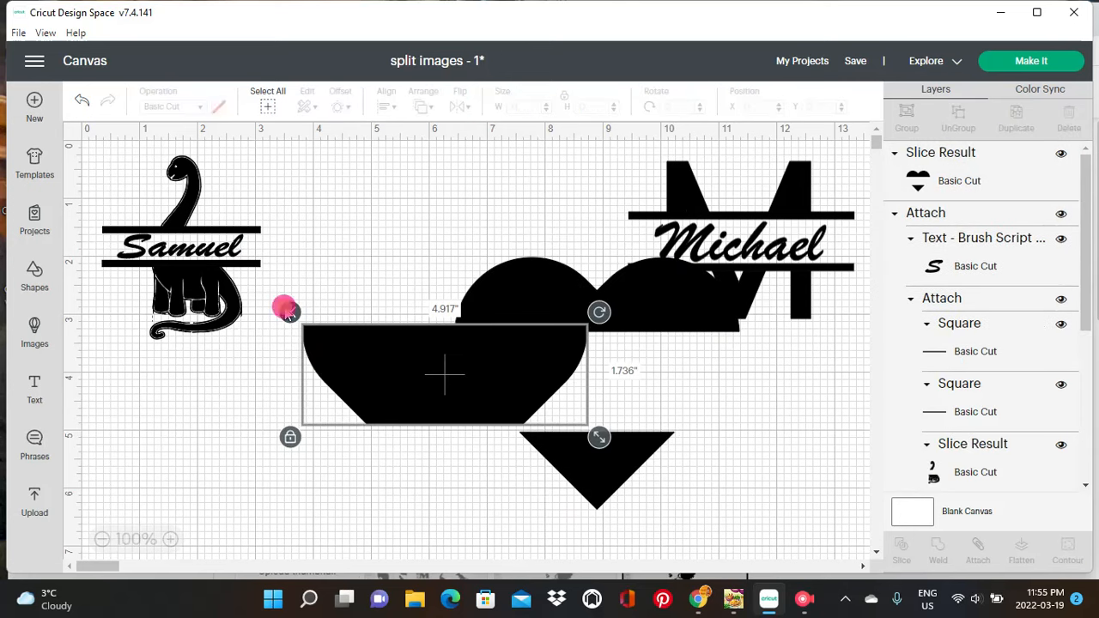
Move the split heart to about X 3.7, Y 2.3, clear of the monogram
left_click_drag(486, 319, 333, 309)
left_click(283, 381)
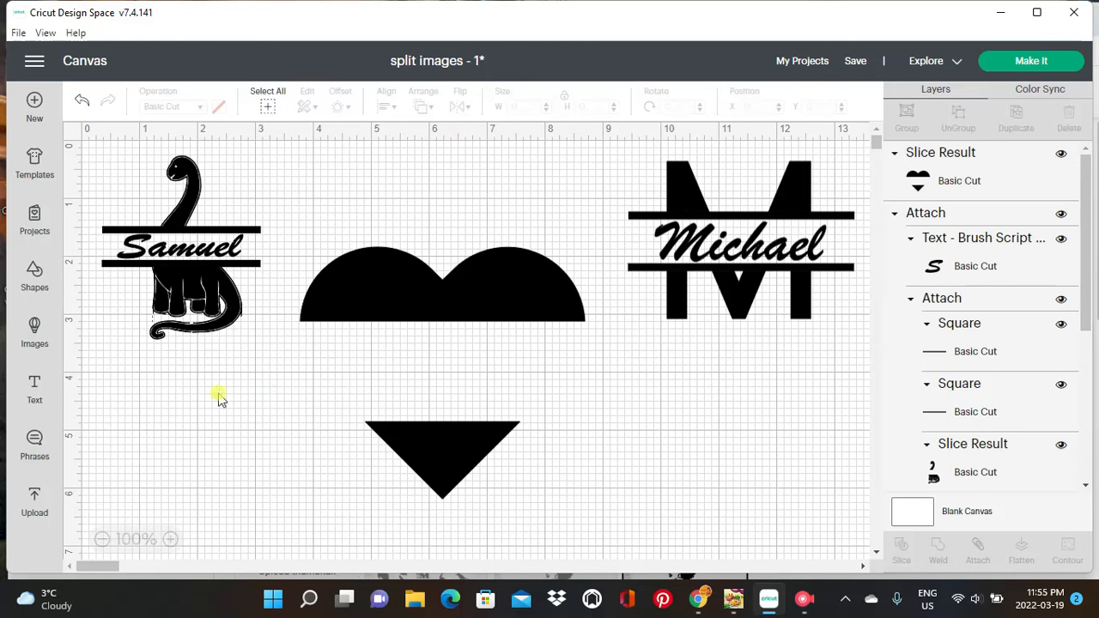
left_click_drag(426, 313, 417, 342)
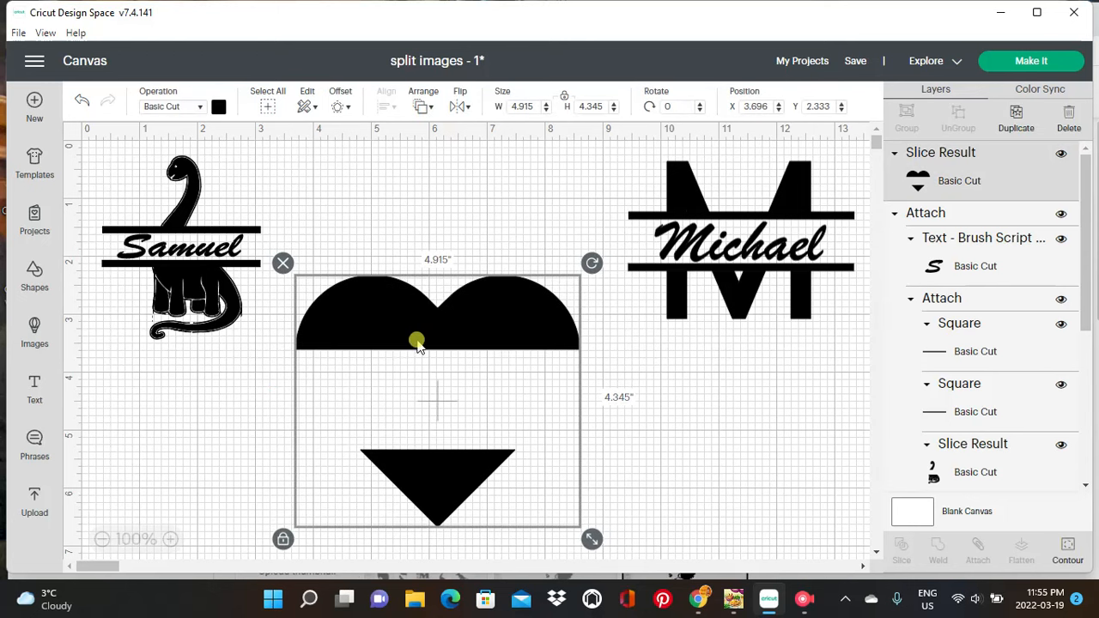
Add a square and reshape it into a bar about 6.36 by 0.24 inches along the cut edge of the upper heart half
left_click(34, 288)
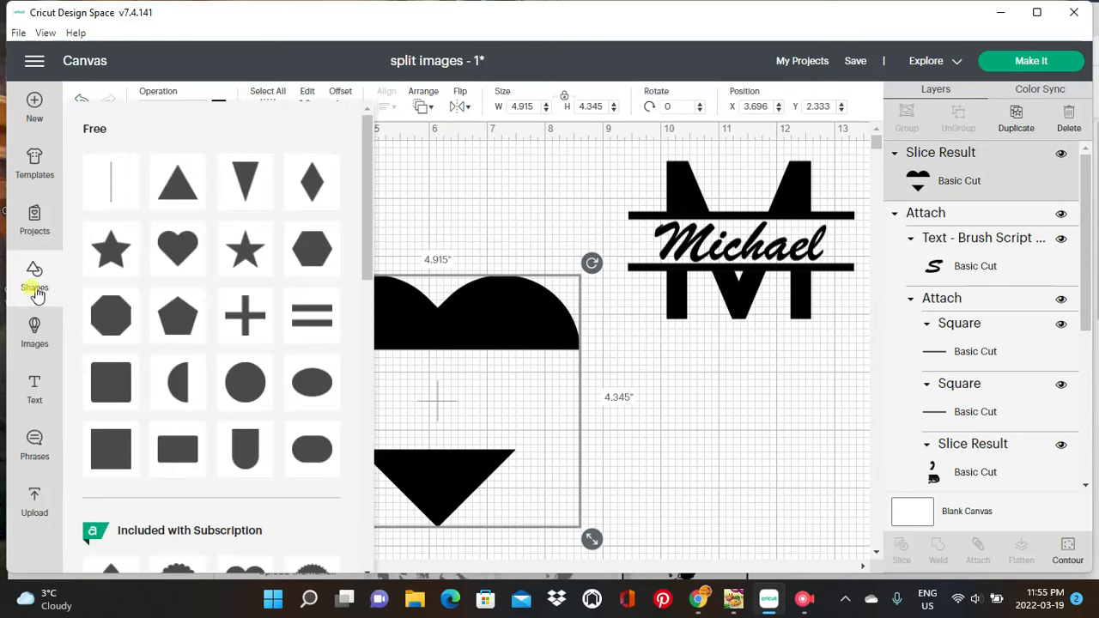
left_click(100, 466)
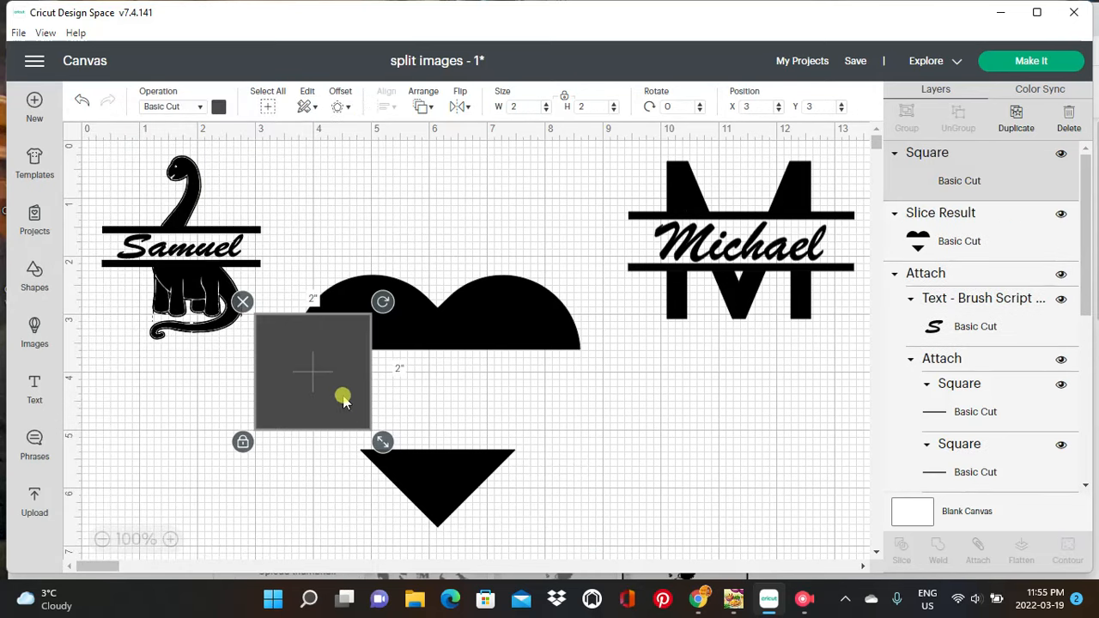
left_click_drag(383, 442, 596, 366)
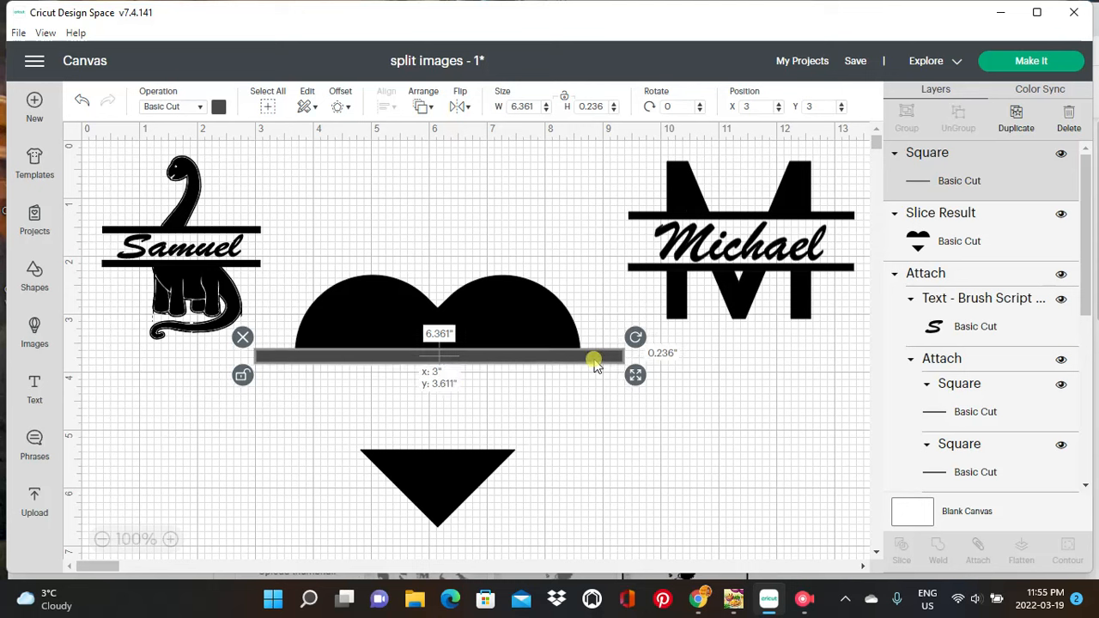
left_click_drag(596, 364, 596, 364)
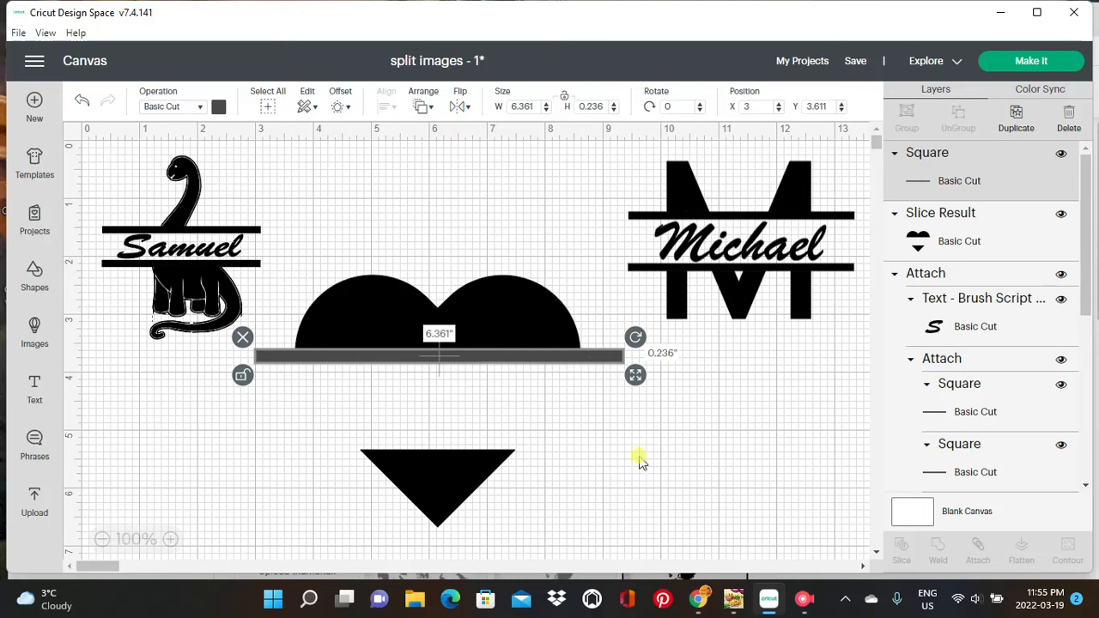
Duplicate the bar and place the copy along the cut edge of the lower heart piece, at about X 3.0, Y 5.1
left_click(556, 360)
left_click(1010, 129)
left_click_drag(494, 382, 484, 442)
left_click(739, 438)
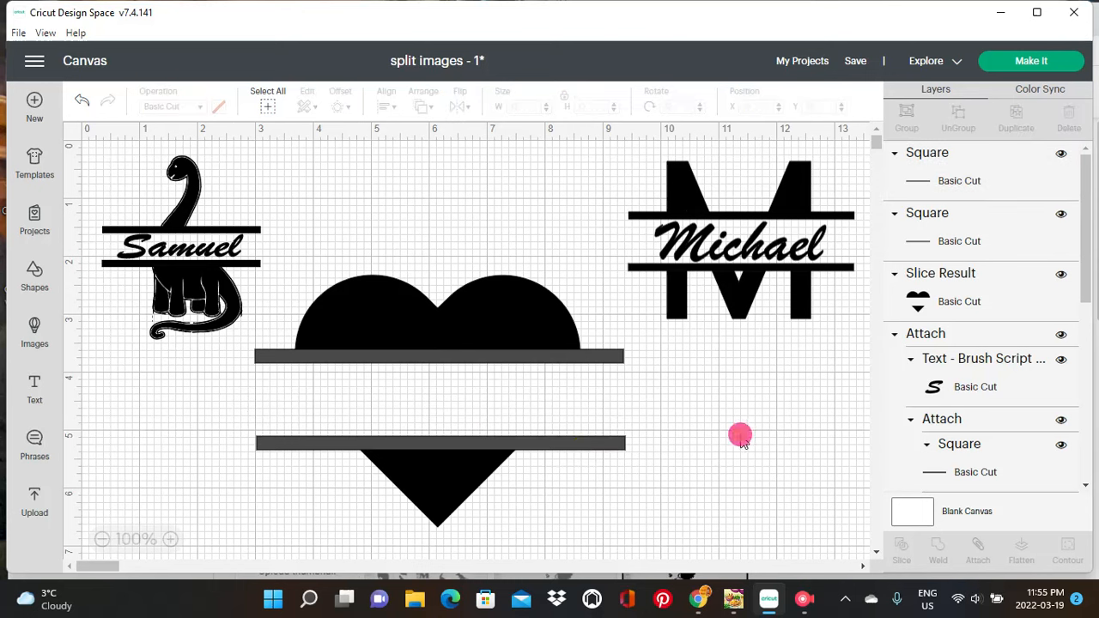
left_click(580, 450)
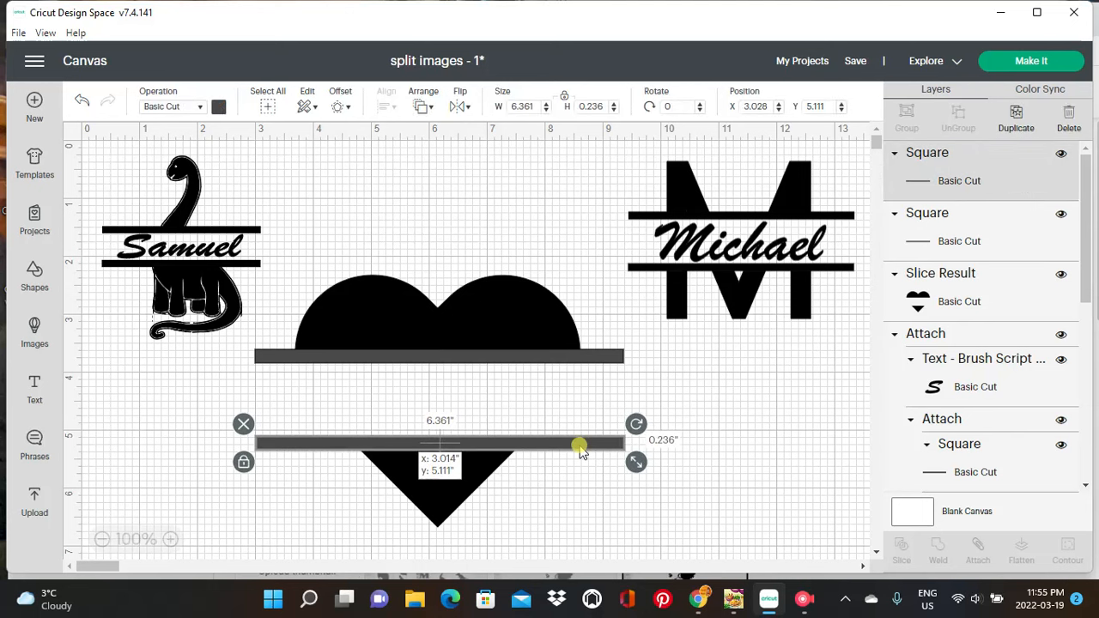
left_click_drag(580, 452, 583, 453)
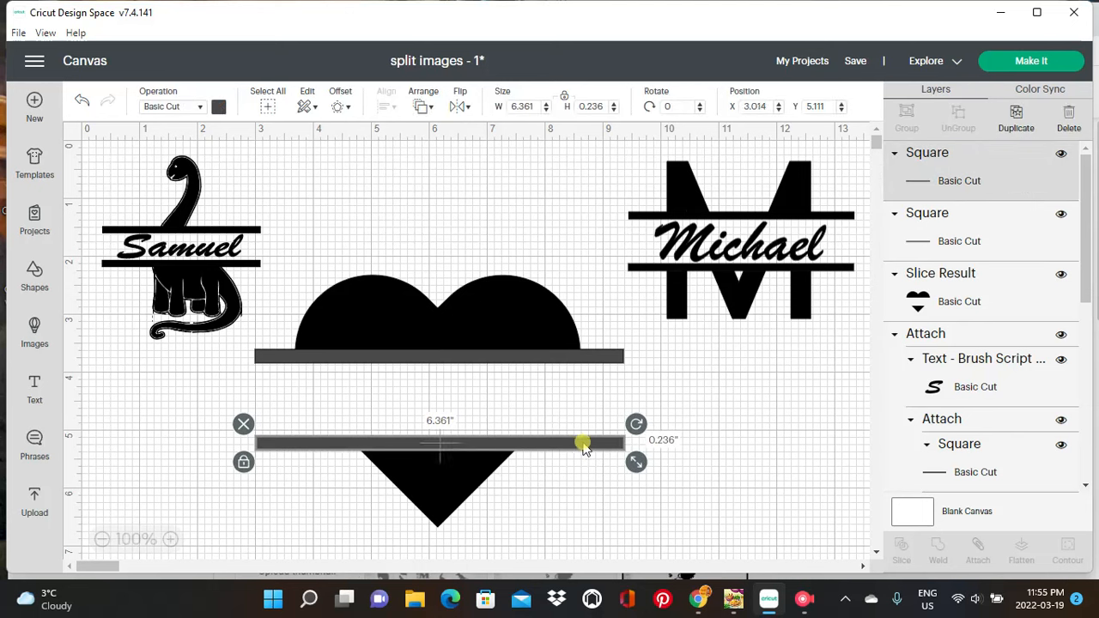
left_click(583, 469)
left_click_drag(286, 267, 596, 468)
left_click_drag(641, 521, 631, 522)
left_click(980, 555)
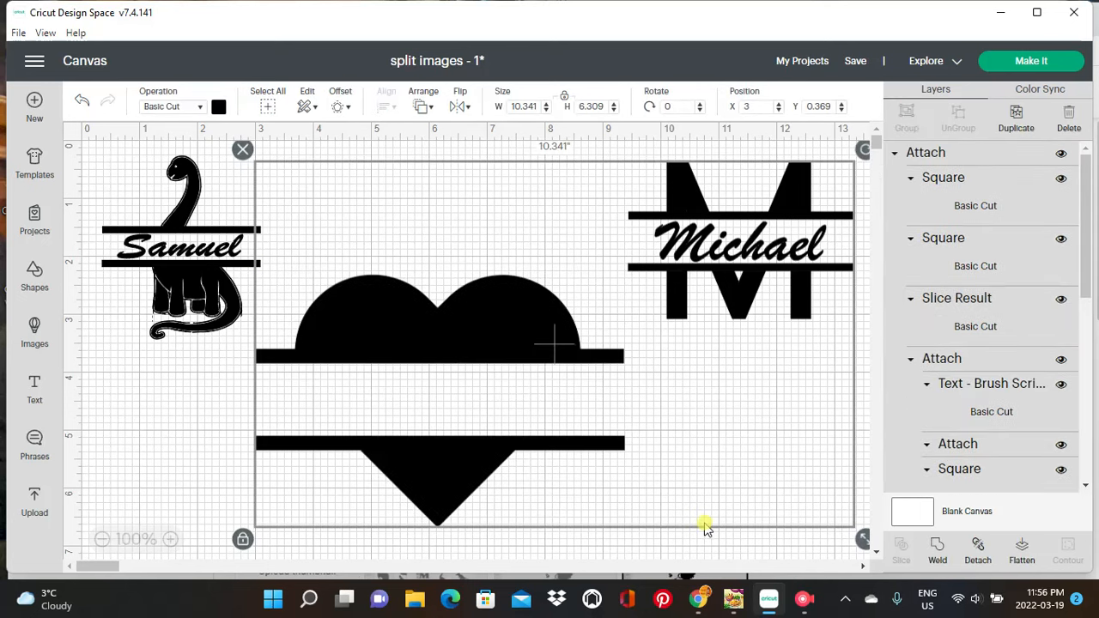
left_click(129, 418)
mouse_move(532, 331)
left_mouse_down()
mouse_move(506, 341)
mouse_move(535, 332)
left_mouse_up()
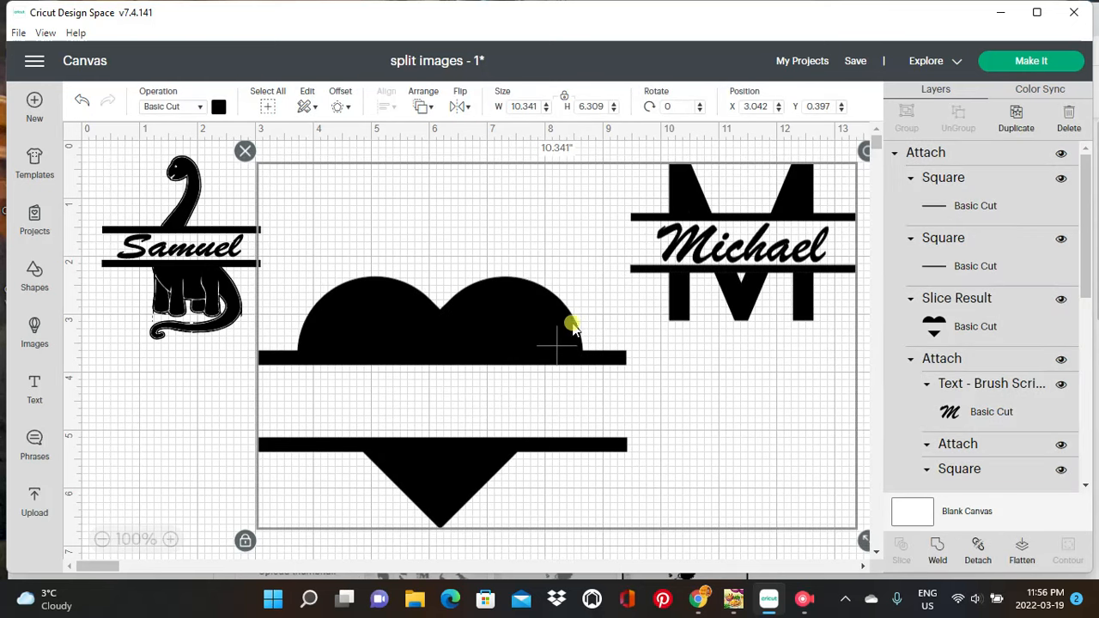
left_click(81, 101)
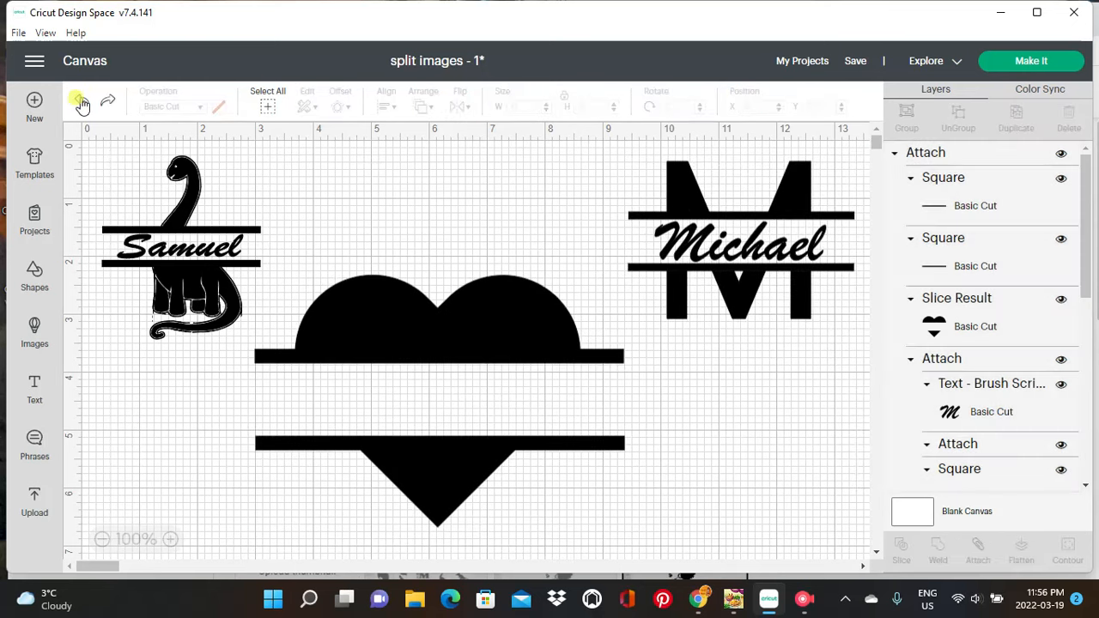
mouse_move(277, 269)
left_mouse_down()
mouse_move(279, 240)
mouse_move(393, 252)
mouse_move(273, 249)
left_mouse_up()
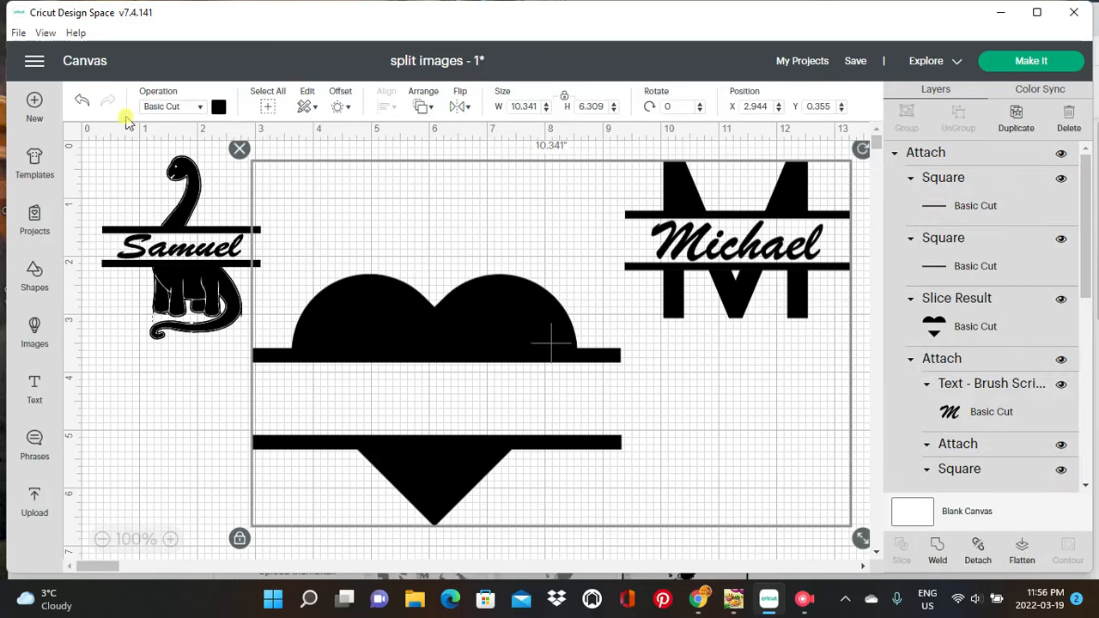
left_click(82, 102)
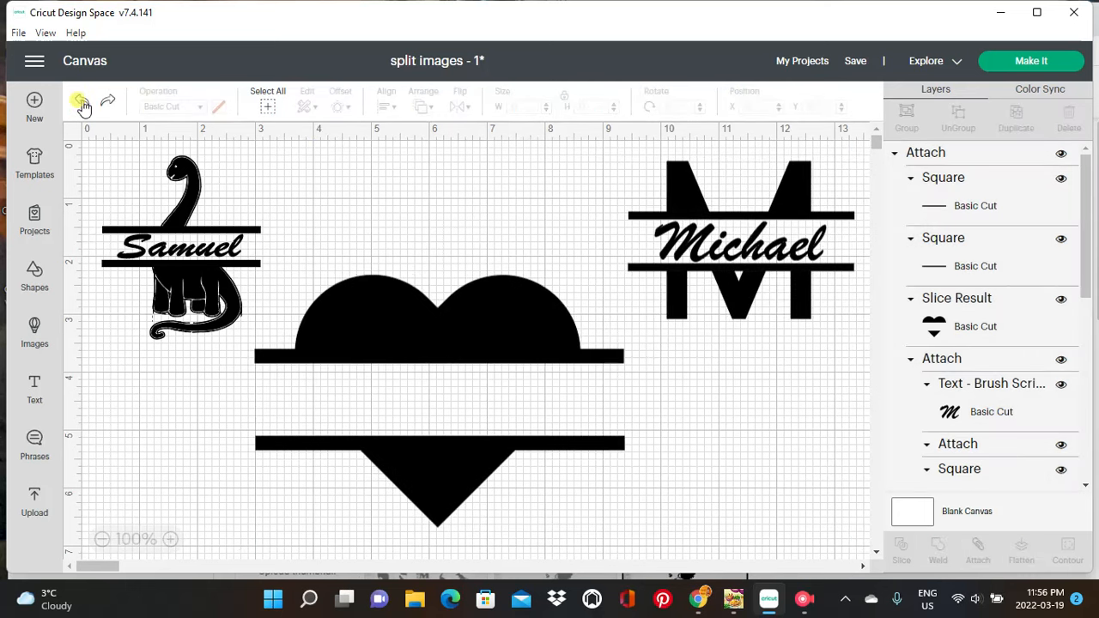
left_click(381, 327)
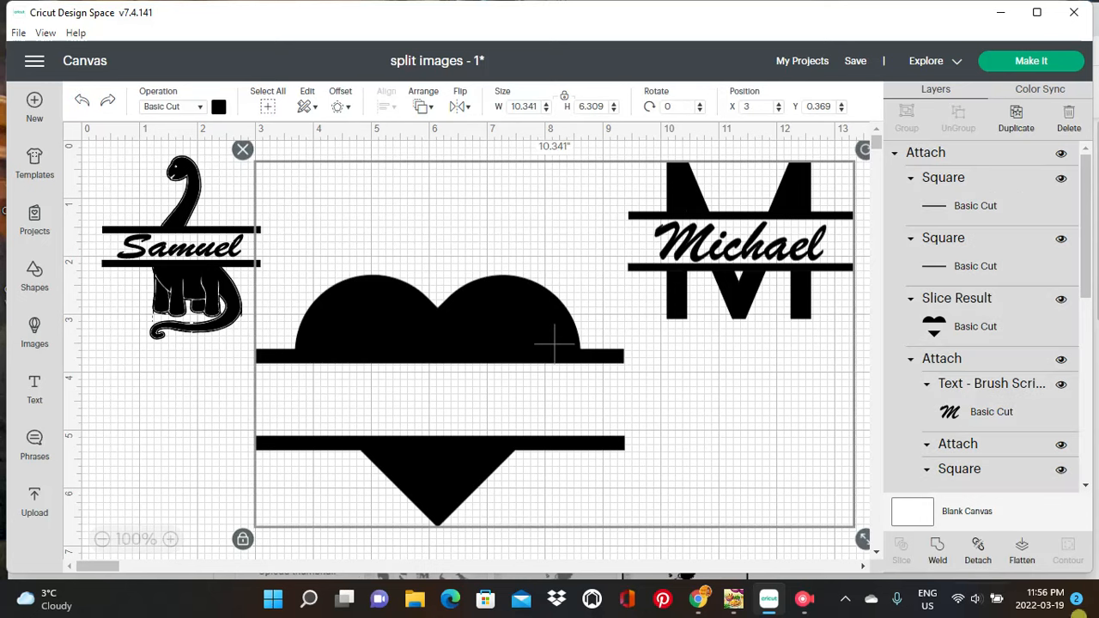
left_click(976, 549)
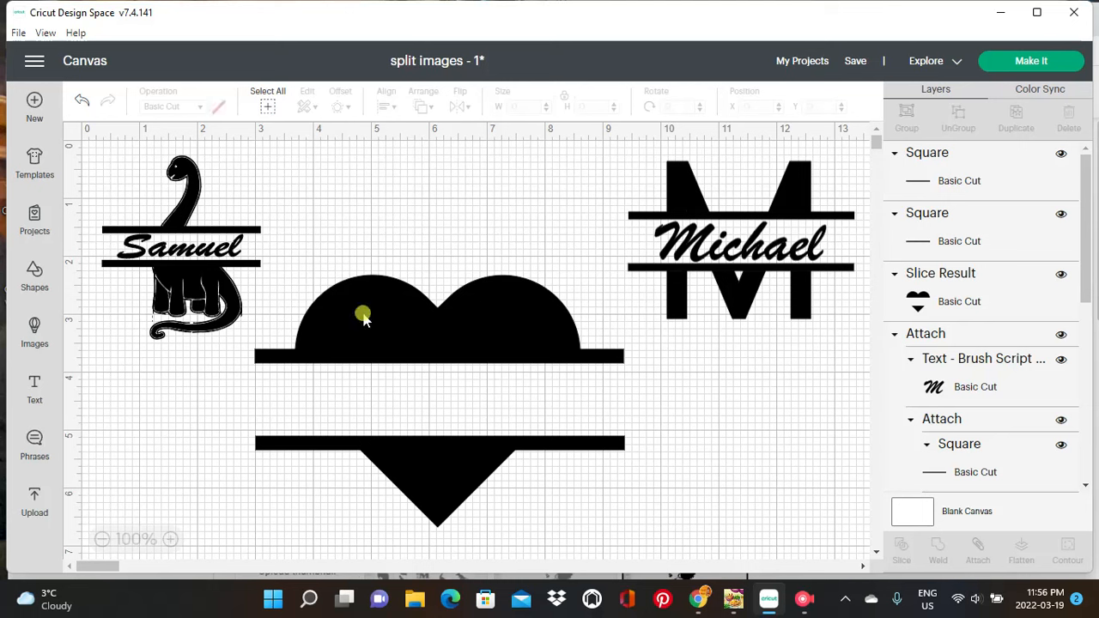
Attach only the split heart and its two bars together, and move them to about X 2.8, Y 2.1
left_click(275, 258)
left_click_drag(276, 260, 626, 538)
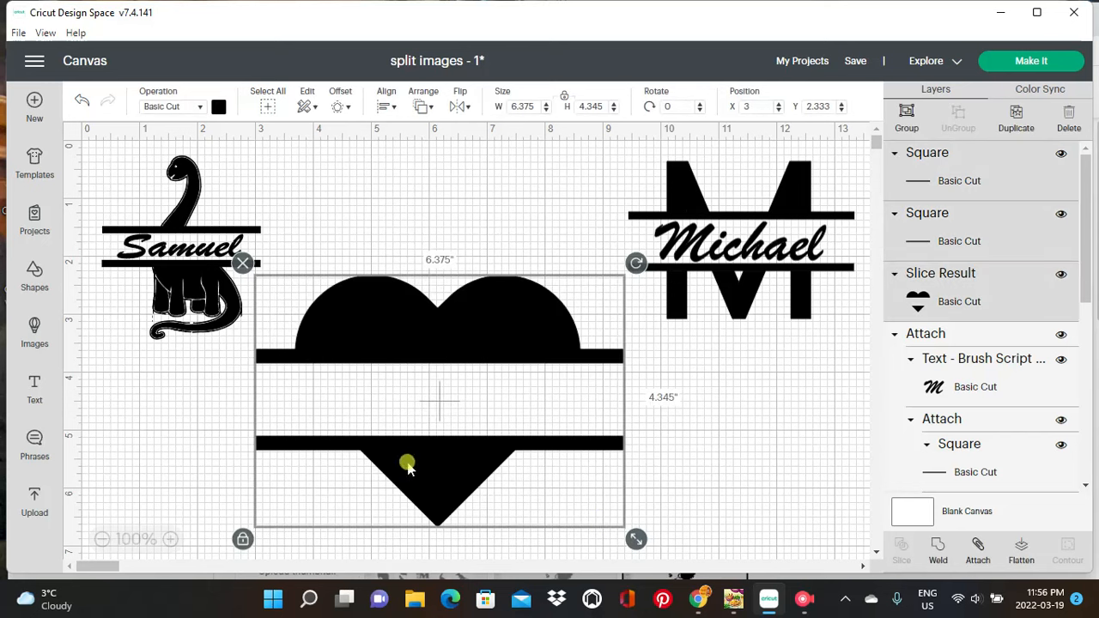
left_click(978, 549)
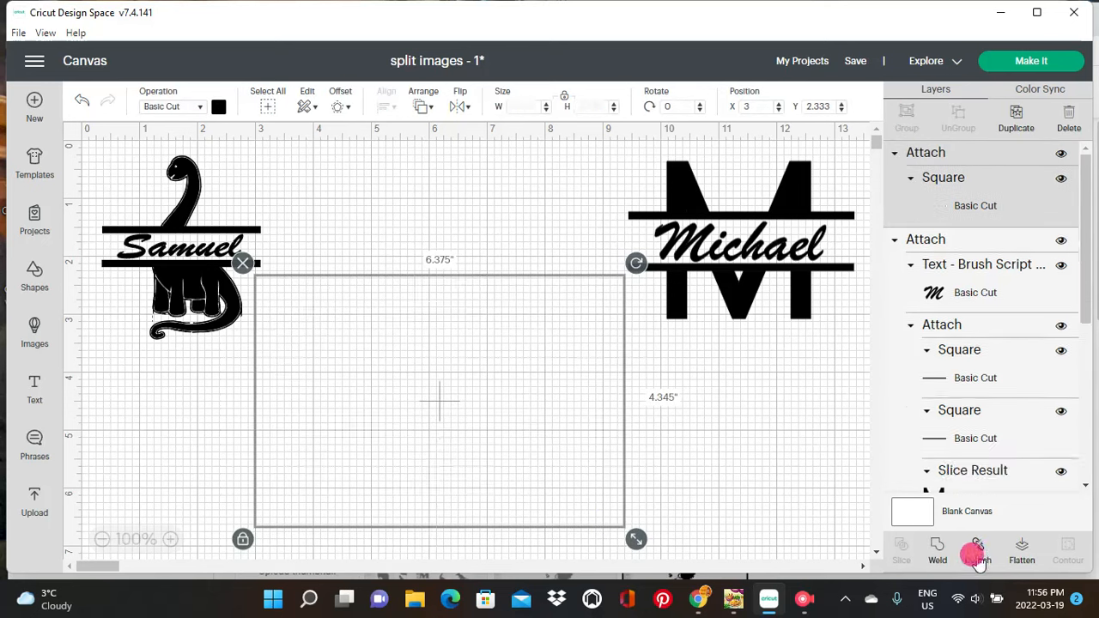
left_click_drag(513, 388, 450, 363)
left_click(724, 434)
left_click(219, 402)
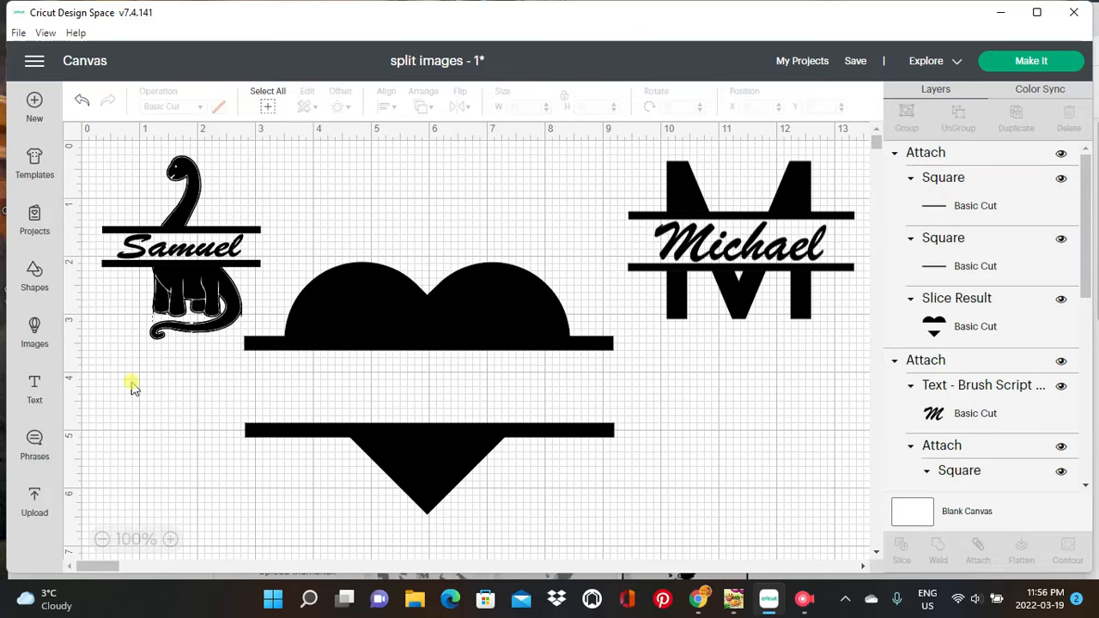
Add the text "mom" in Brush Script MT
left_click(33, 385)
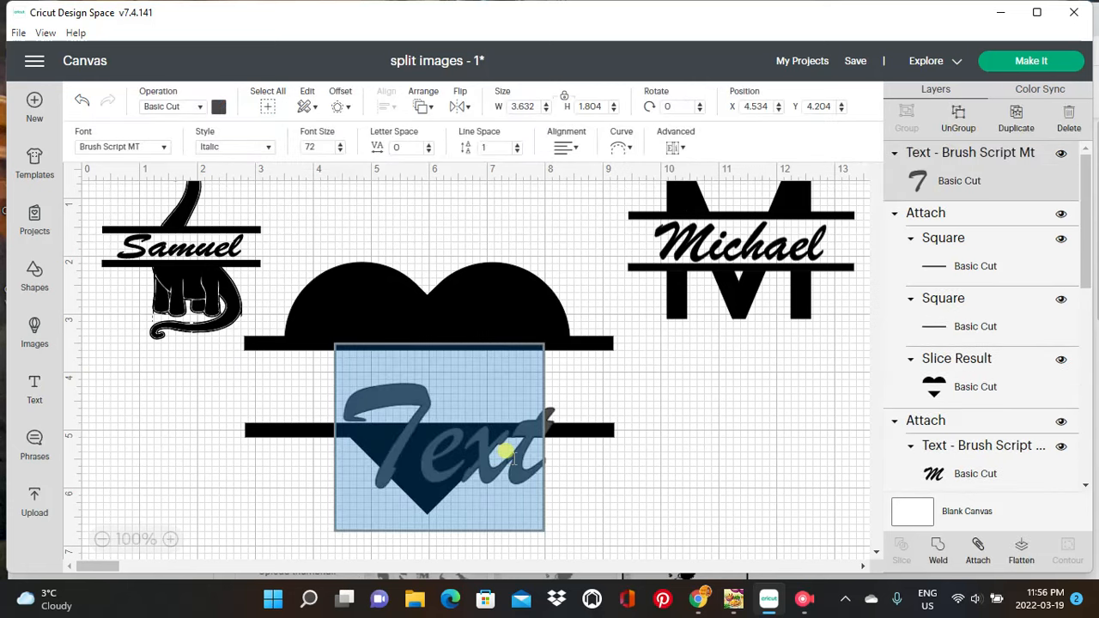
left_click(533, 448)
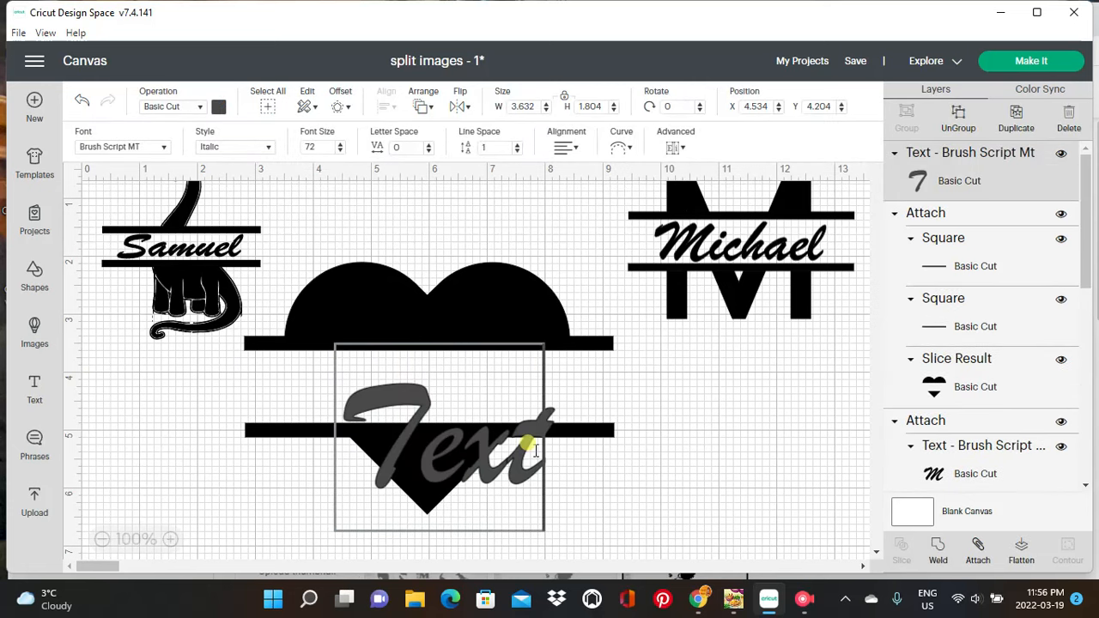
key("BackSpace")
key("BackSpace")
key("BackSpace")
key("BackSpace")
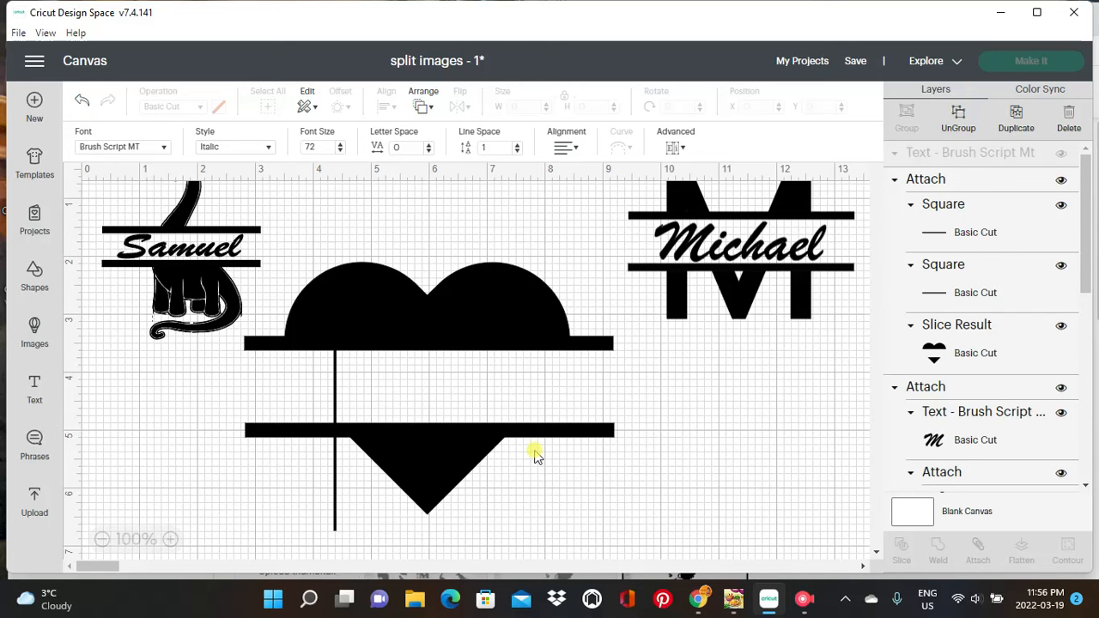
type("mom")
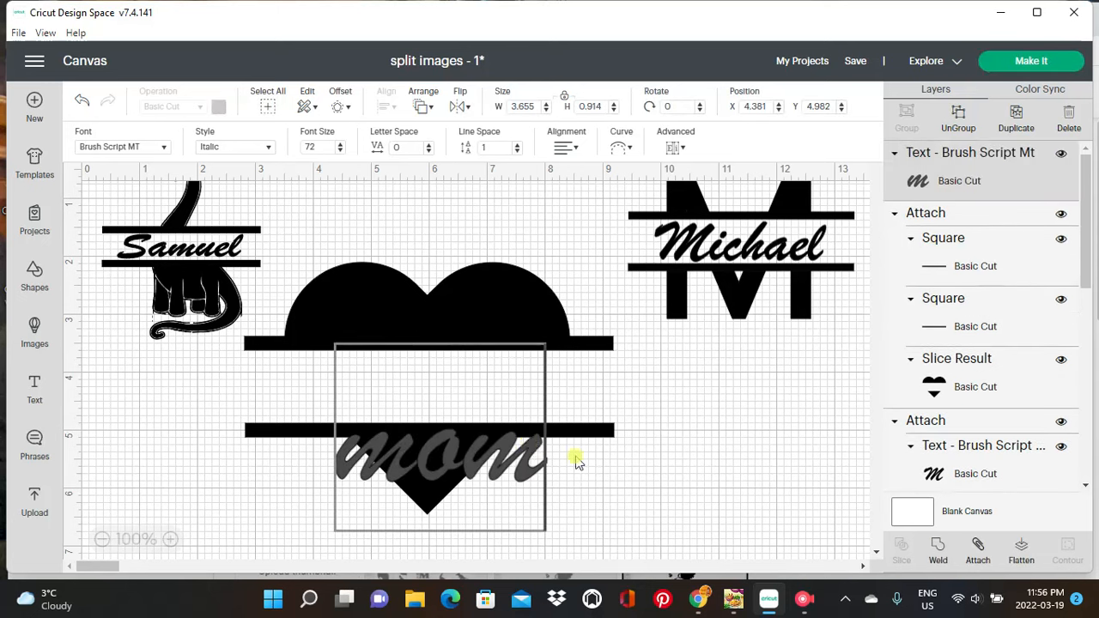
left_click(580, 504)
Place the mom text in the gap between the bars and stretch it, with proportions unlocked, to about 4.38 by 1.0 inches
left_click(486, 468)
left_click_drag(488, 468, 474, 400)
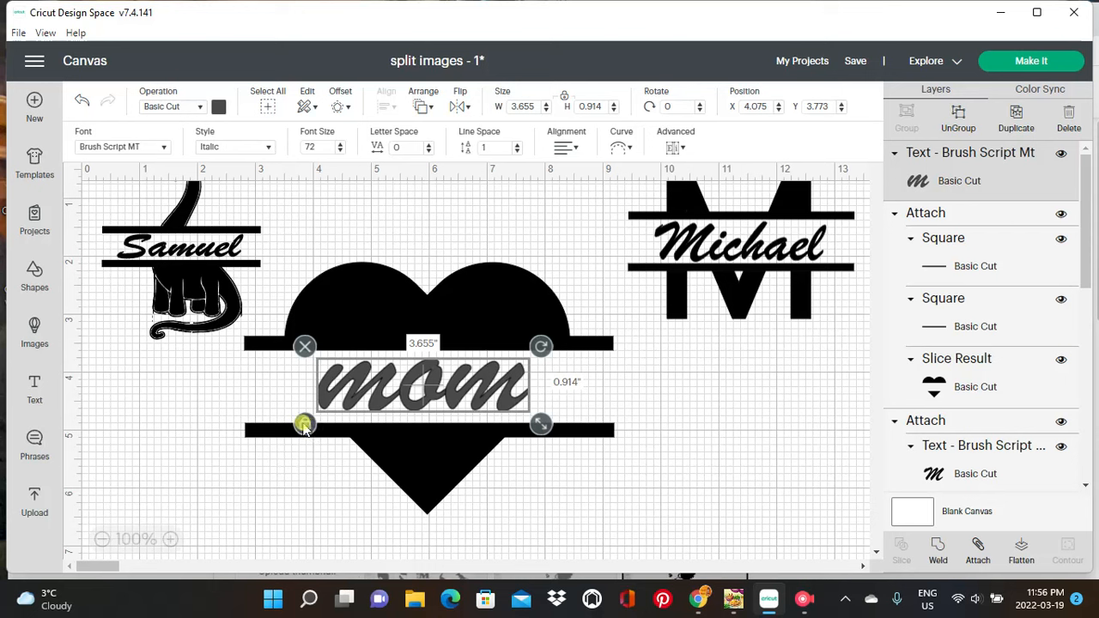
left_click(305, 425)
left_click_drag(540, 424, 583, 427)
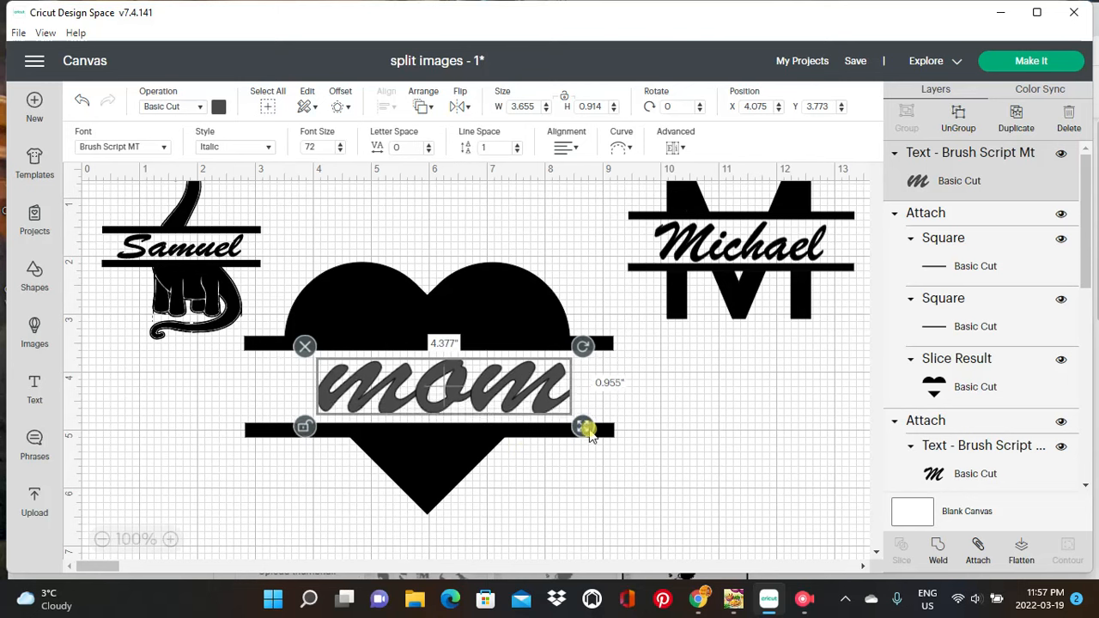
left_click(513, 412)
left_click_drag(511, 412, 490, 412)
left_click(726, 431)
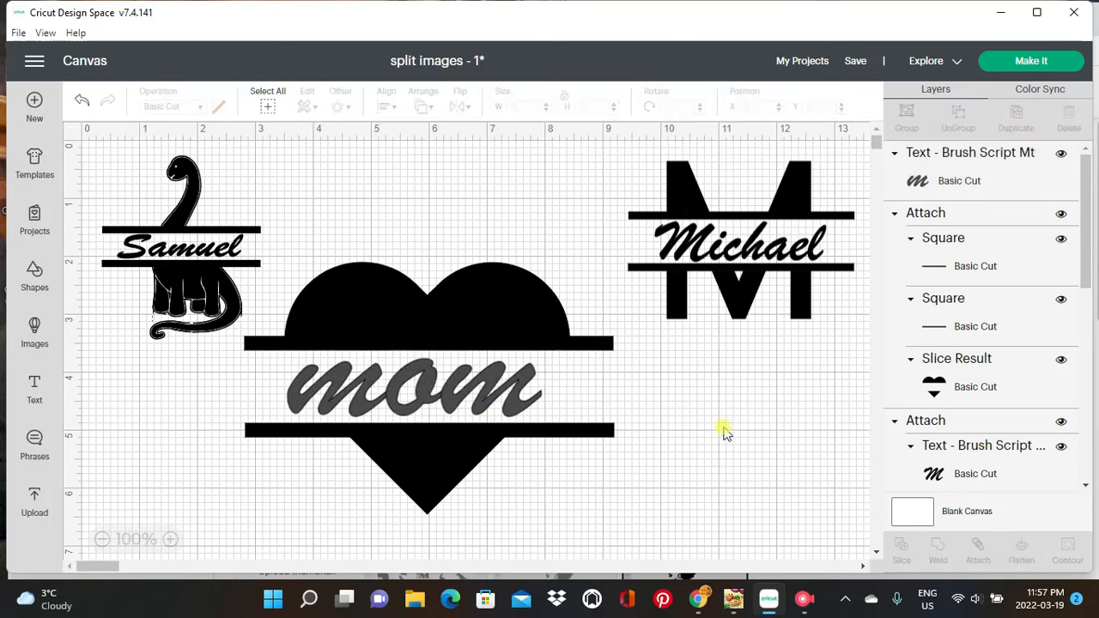
Shift the mom text to about X 3.76, Y 3.76 and widen it slightly to center it in the gap
left_click(462, 395)
left_click_drag(463, 392, 504, 388)
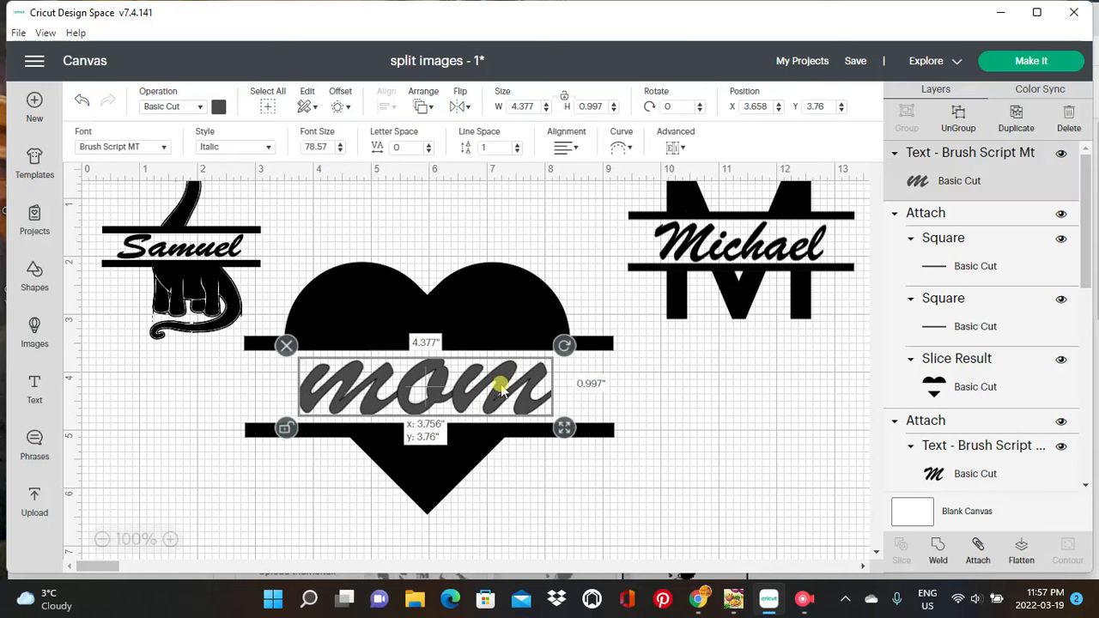
left_click_drag(563, 429, 575, 432)
left_click(658, 380)
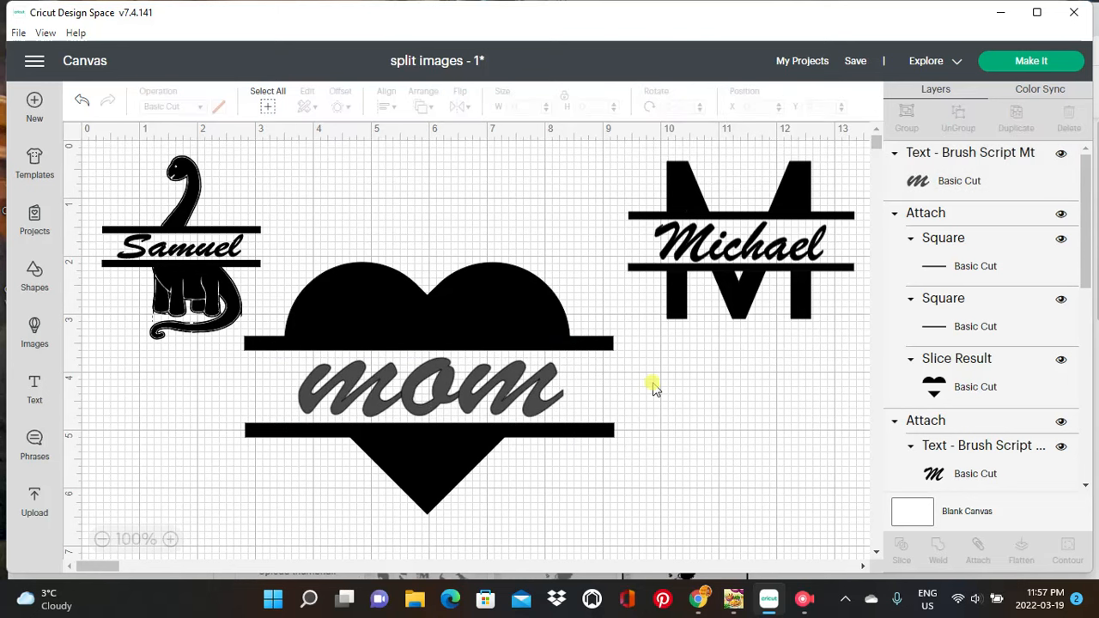
Attach the mom text to the split heart and its bars, leaving the monogram out of the selection
left_click_drag(285, 262, 632, 531)
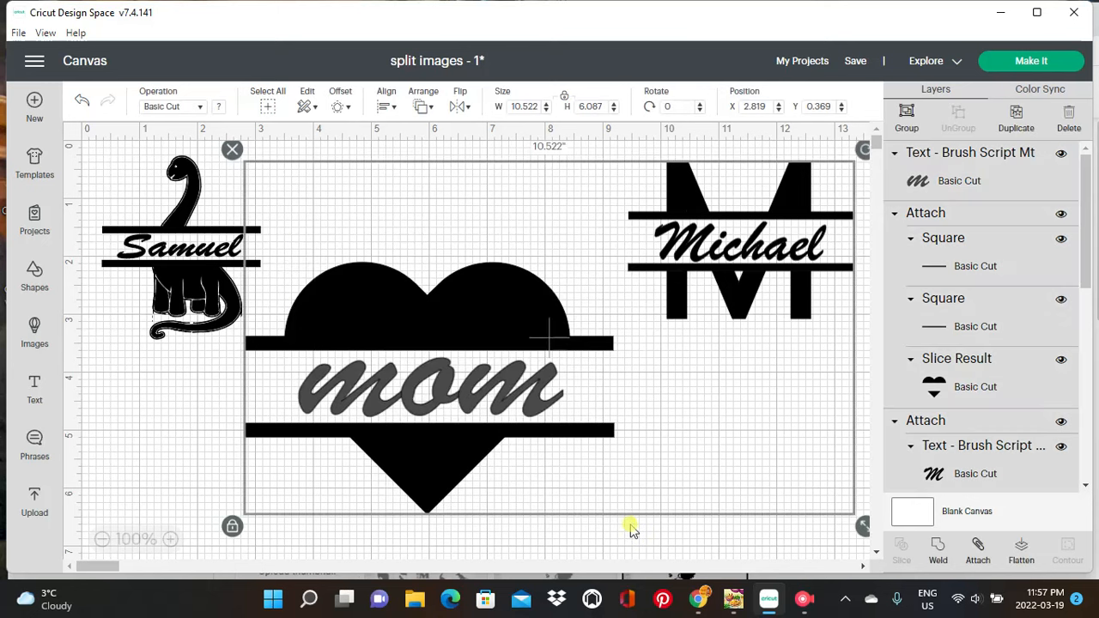
left_click(244, 466)
left_click_drag(277, 245, 612, 507)
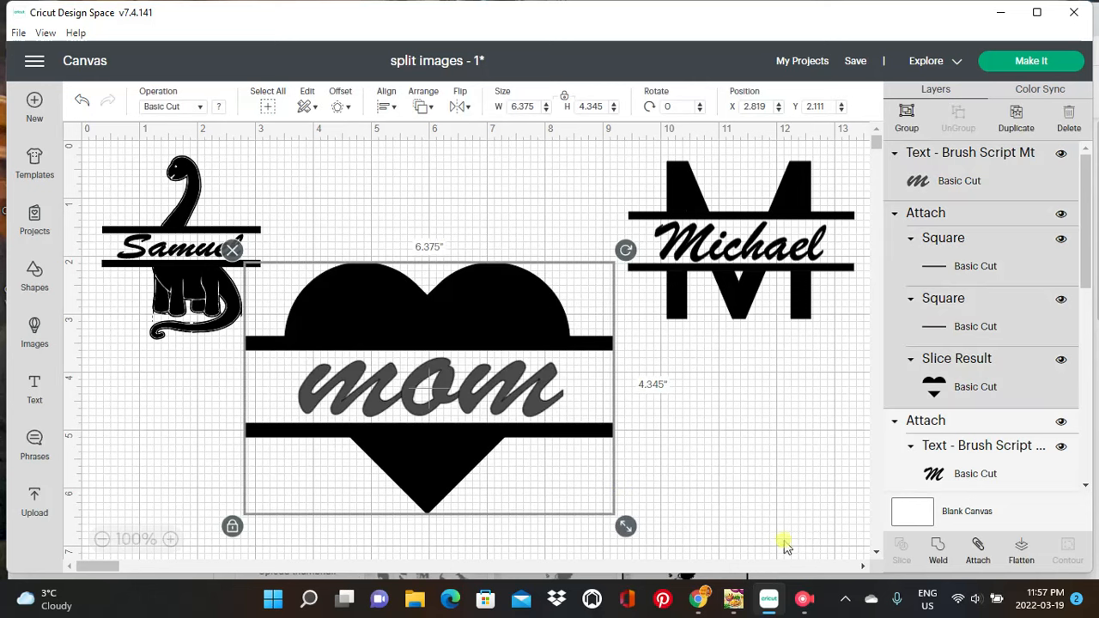
left_click(978, 552)
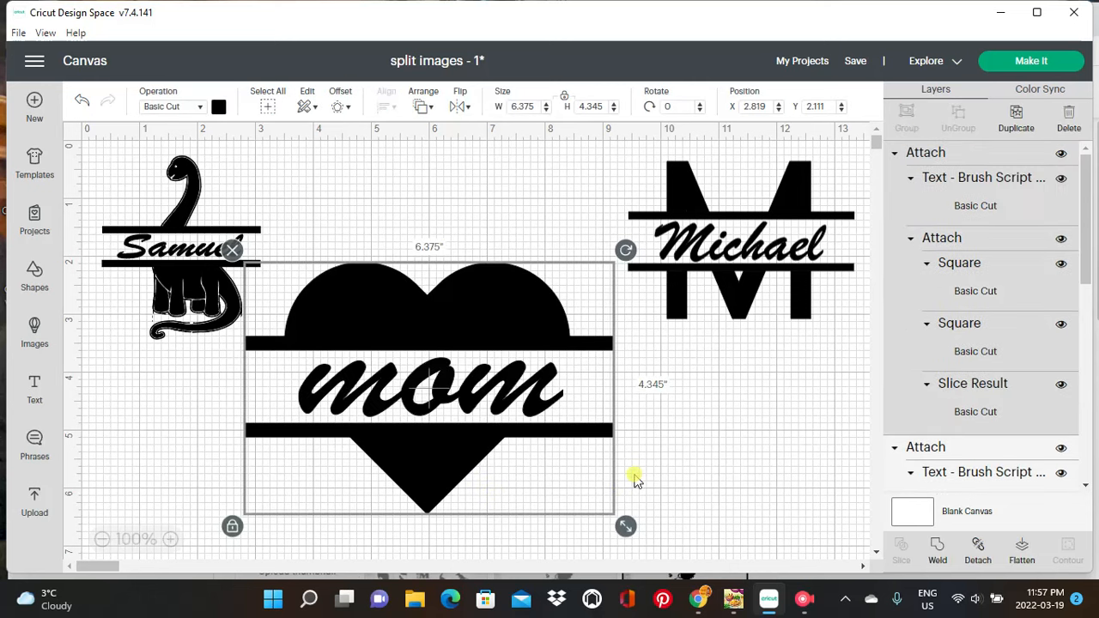
left_click(701, 423)
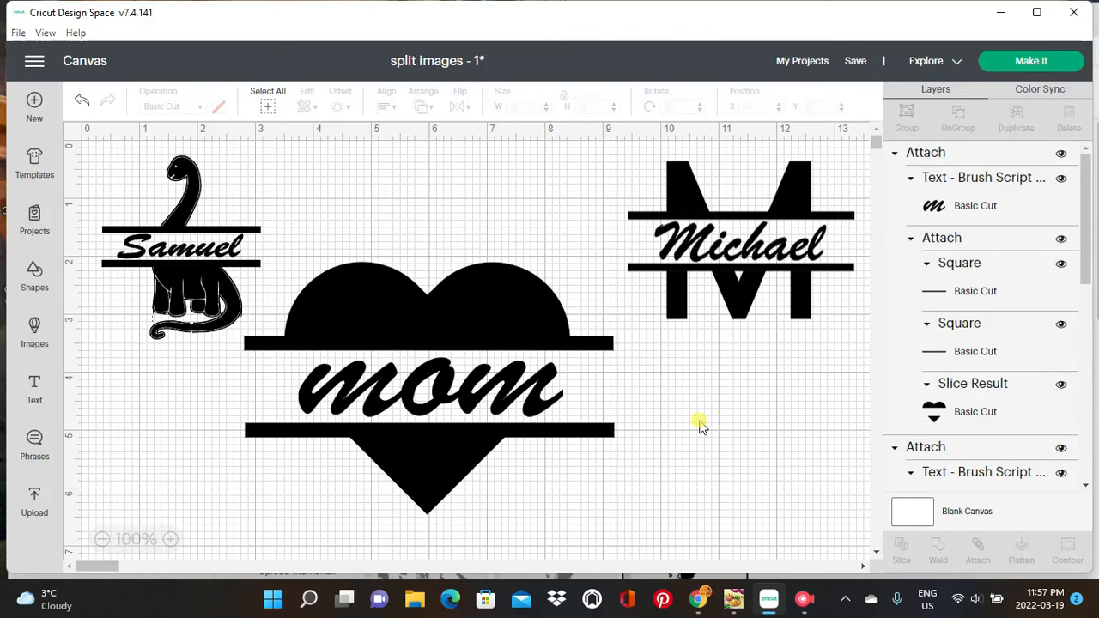
Detach the mom text from the heart, widen it to about 5.18 by 0.84 inches and center it at about X 3.4, Y 3.8
left_click(494, 411)
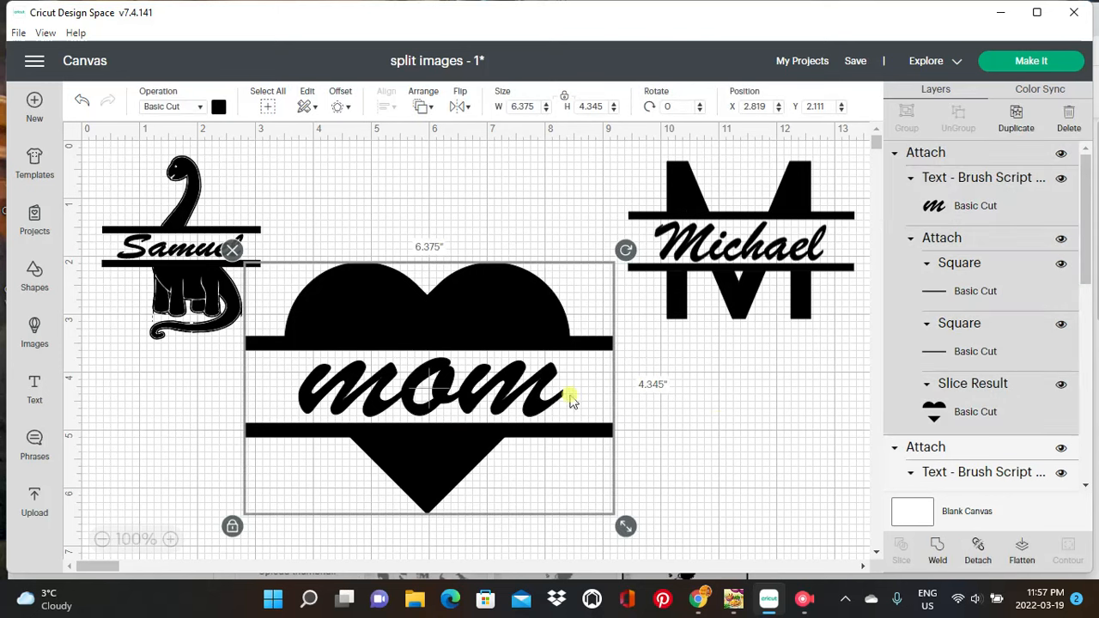
left_click(979, 547)
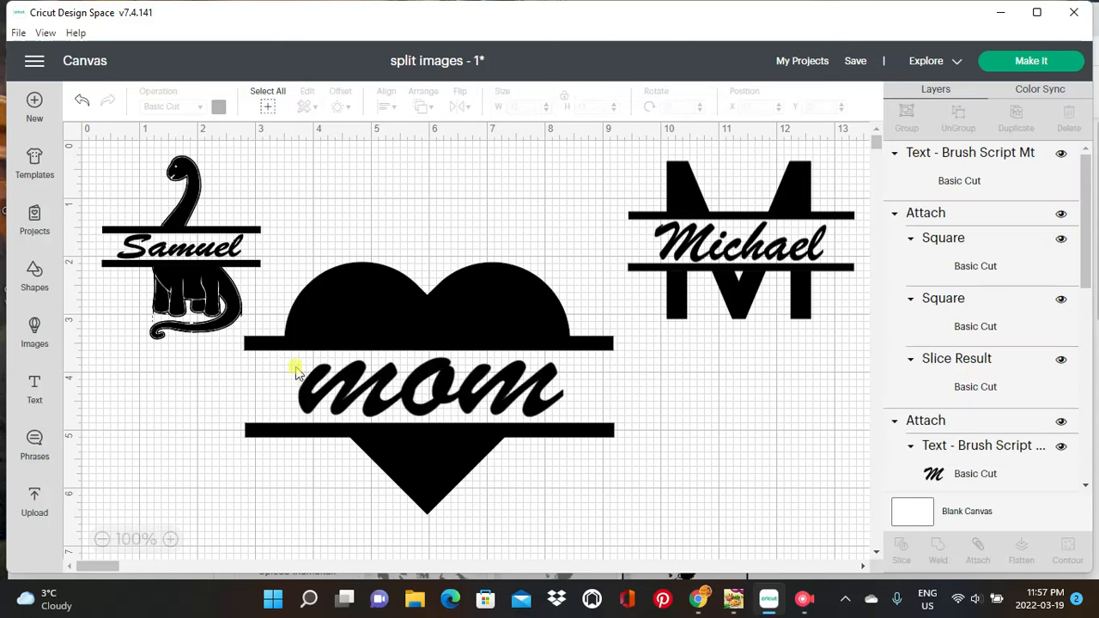
left_click(371, 378)
left_click_drag(573, 423, 613, 425)
left_click_drag(535, 395, 510, 403)
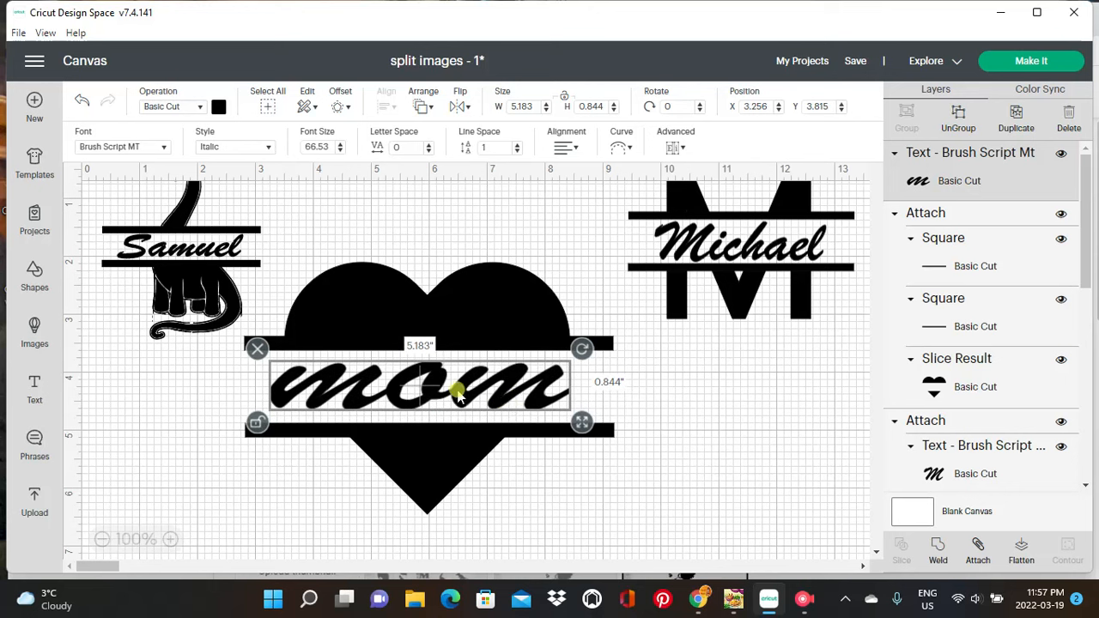
left_click_drag(457, 394, 468, 395)
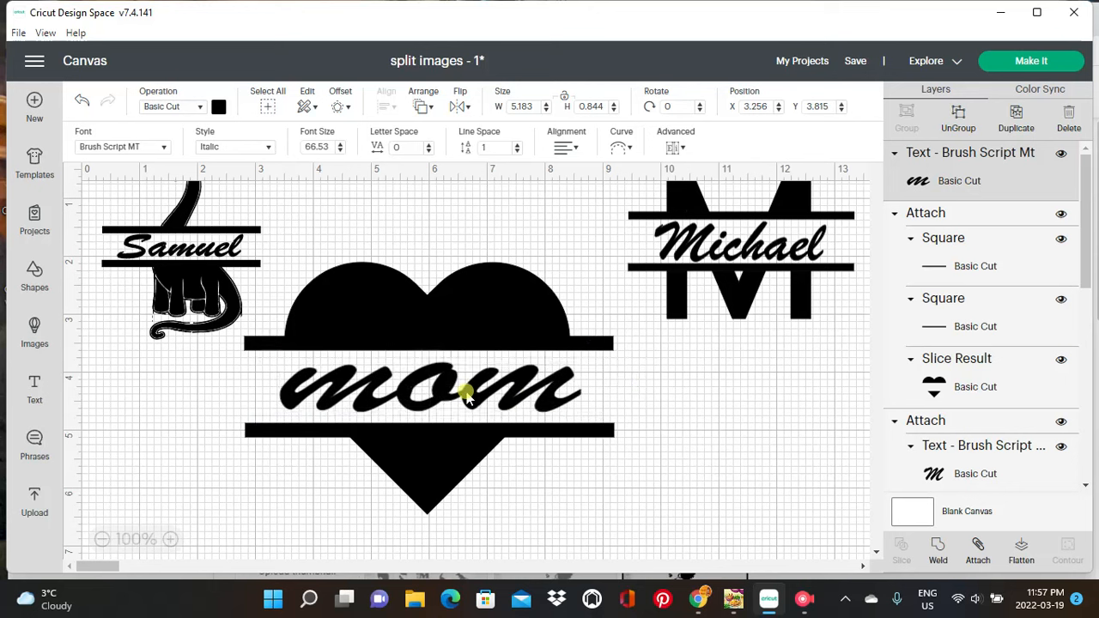
Attach the mom text to the split heart and its bars as one object
left_click(267, 148)
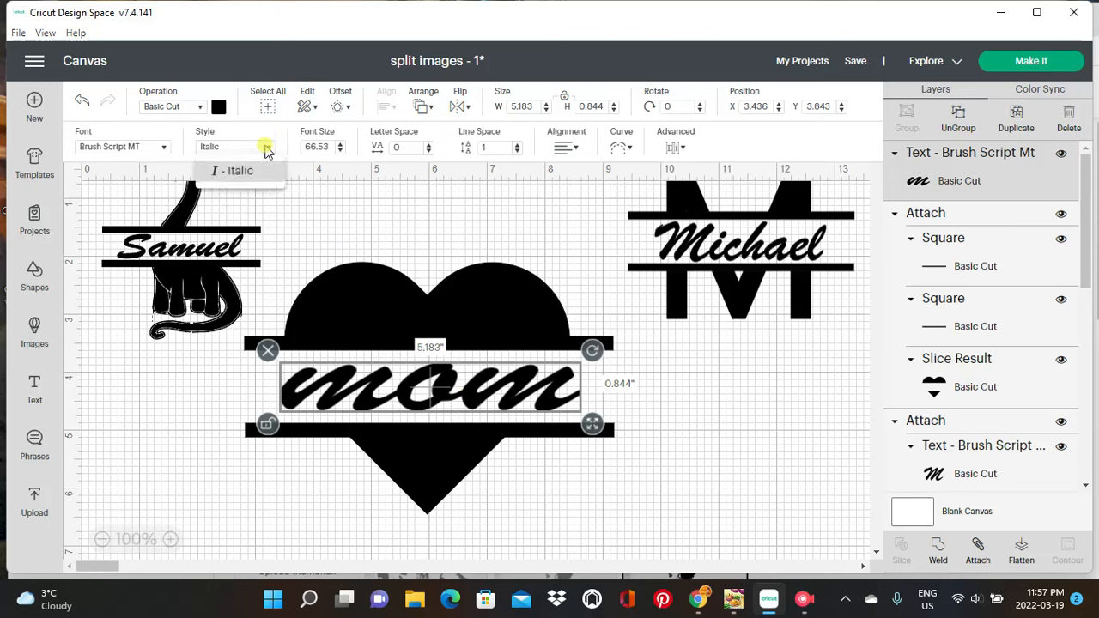
left_click(694, 417)
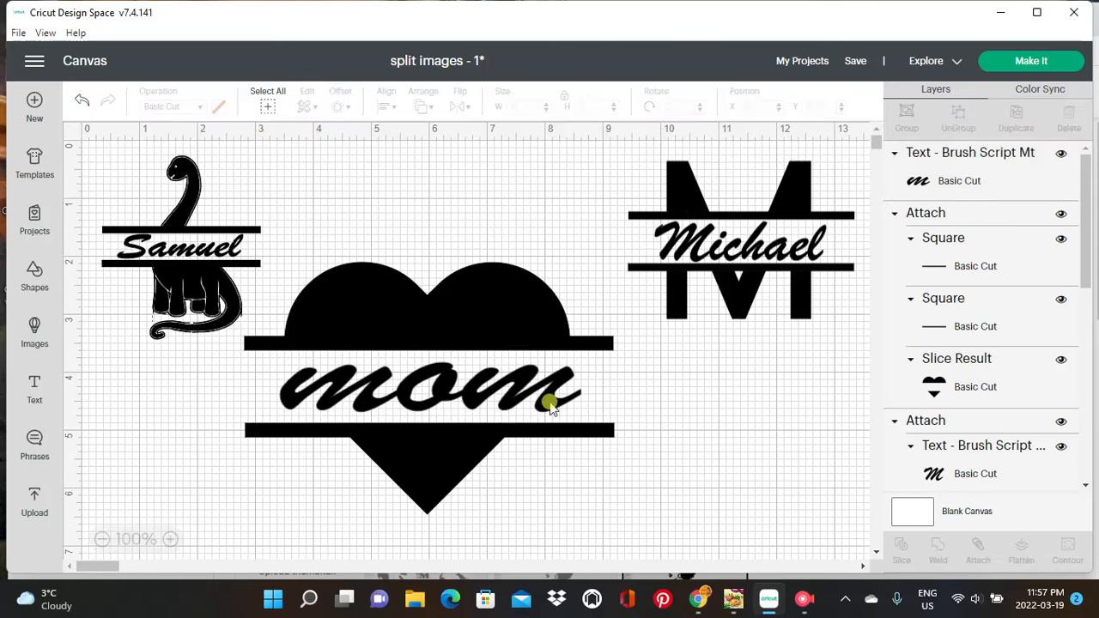
left_click_drag(285, 256, 624, 531)
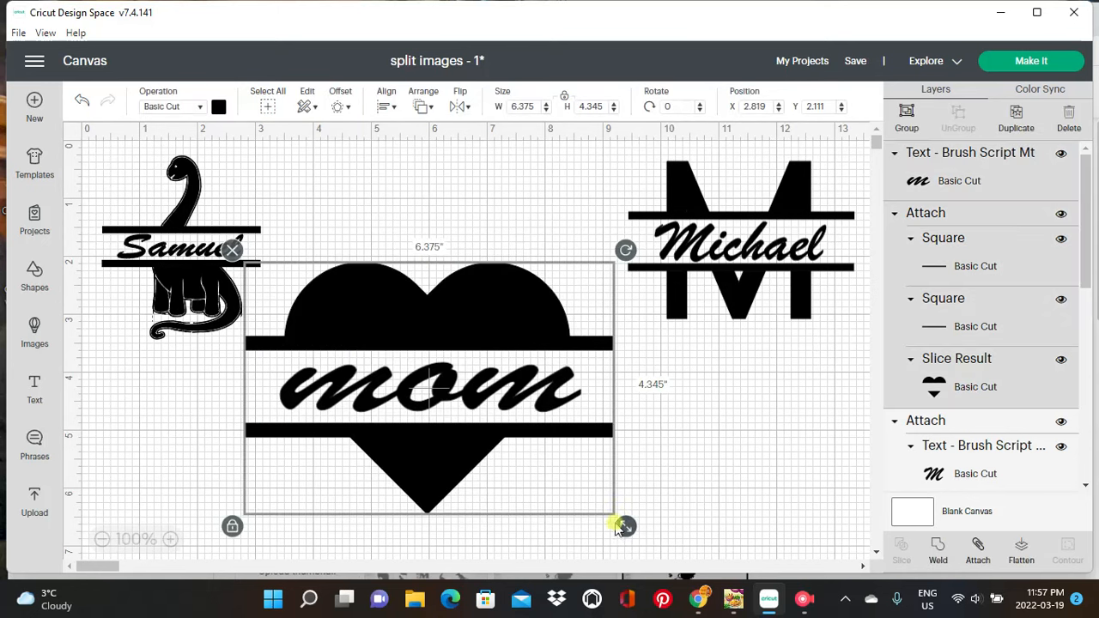
left_click(975, 551)
left_click(687, 434)
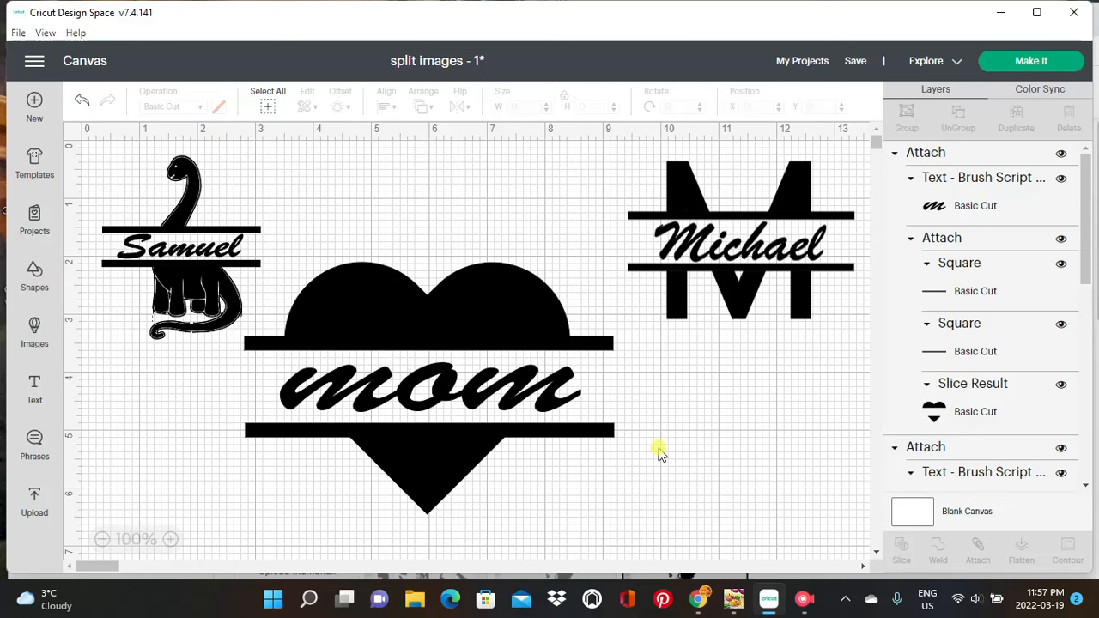
Scale the attached mom heart down proportionally to about 5.01 by 3.42 inches and shift it to the right
left_click(457, 406)
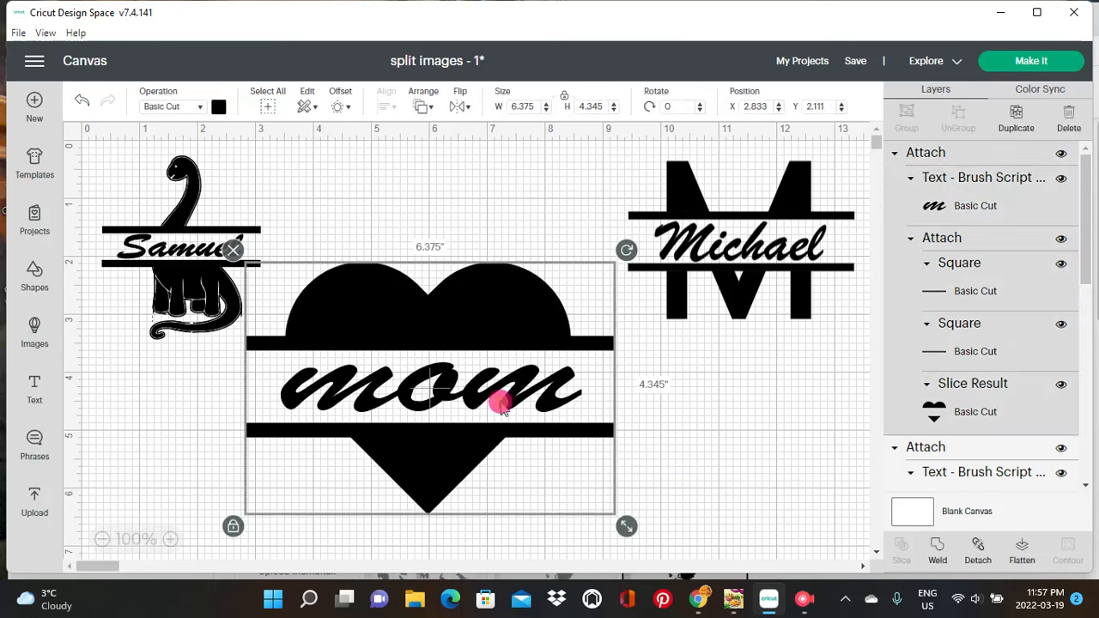
left_click_drag(639, 530, 528, 473)
left_click_drag(473, 413, 503, 420)
Enlarge the letter M monogram to about 4.46 by 3.1 inches at about X 8.44, Y 0.84, shifting the mom heart left to make room
left_click_drag(730, 289, 696, 319)
left_click_drag(830, 363, 780, 386)
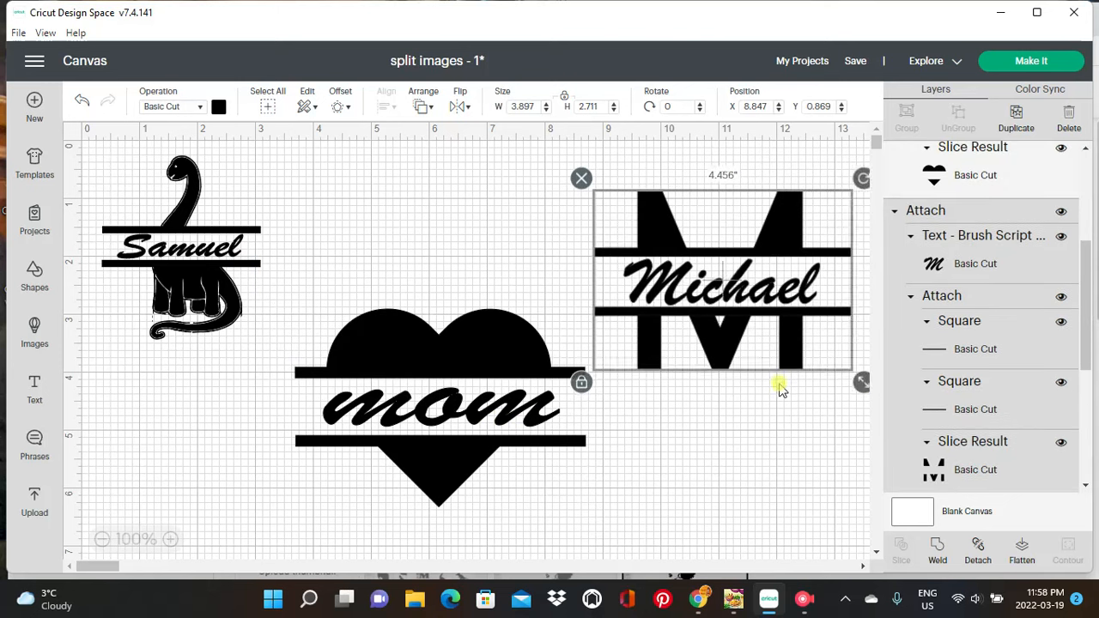
left_click_drag(425, 394, 392, 399)
left_click_drag(666, 320, 642, 318)
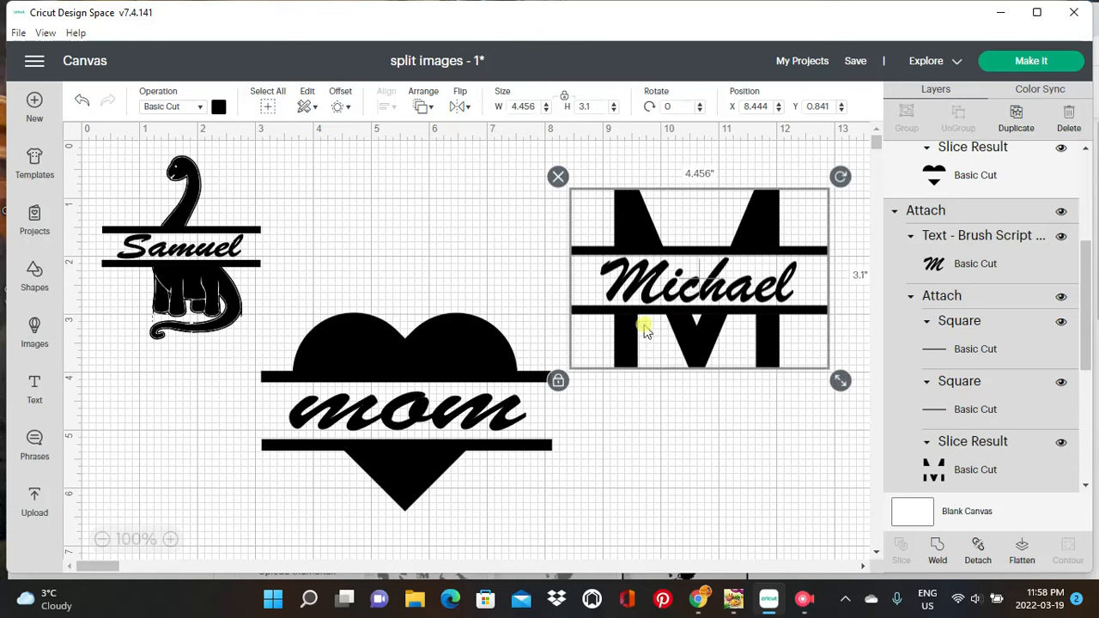
Enlarge the dinosaur name design proportionally and place the mom heart beside it at about X 3.69, Y 3.38
left_click_drag(358, 416, 375, 412)
left_click(206, 313)
left_click_drag(355, 368, 403, 387)
left_click(214, 314)
left_click_drag(271, 350, 335, 425)
left_click(251, 312)
left_click_drag(251, 313, 252, 316)
left_click(376, 279)
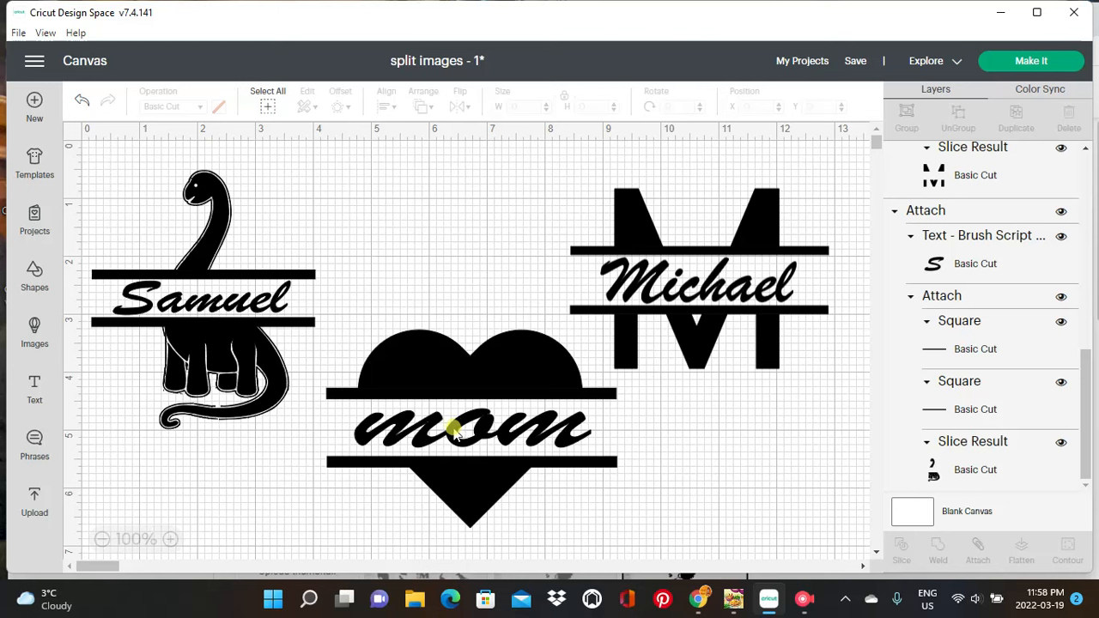
left_click_drag(458, 434, 426, 432)
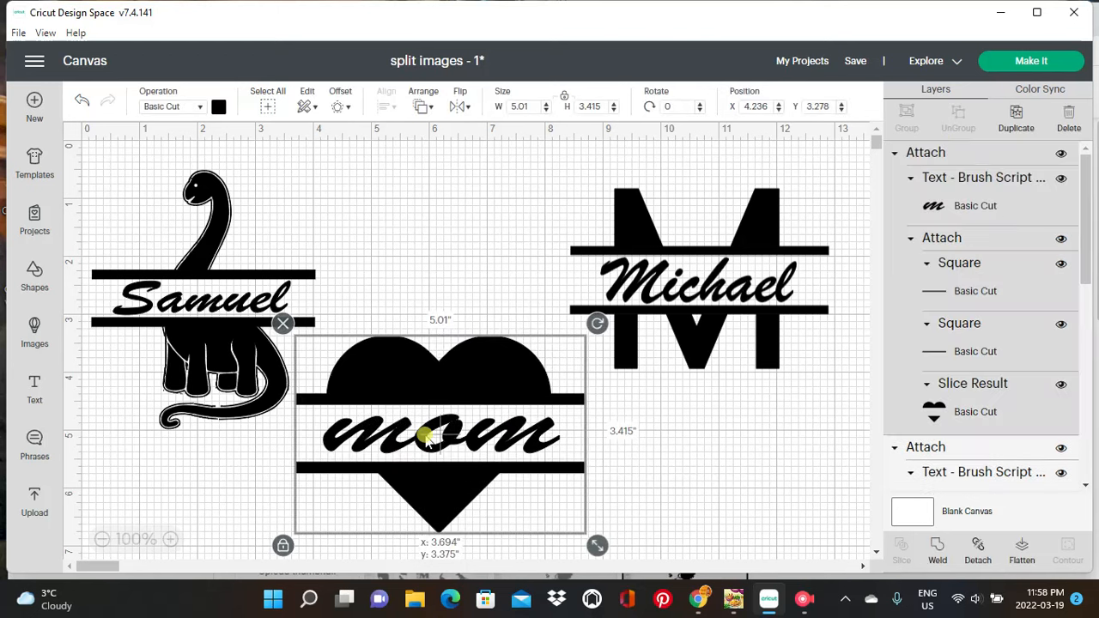
Enlarge the letter M monogram to about 5.06 by 3.52 inches and move it up and left, clear of the heart
left_click(702, 318)
left_click_drag(840, 381, 865, 403)
left_click_drag(732, 335, 713, 326)
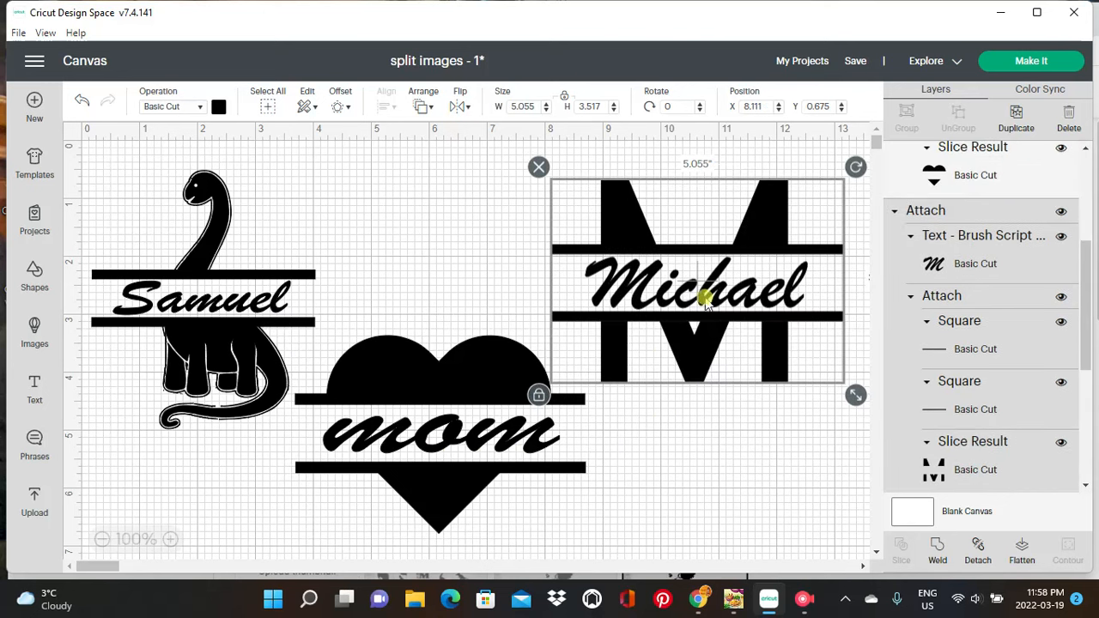
left_click_drag(704, 300, 706, 291)
left_click(729, 417)
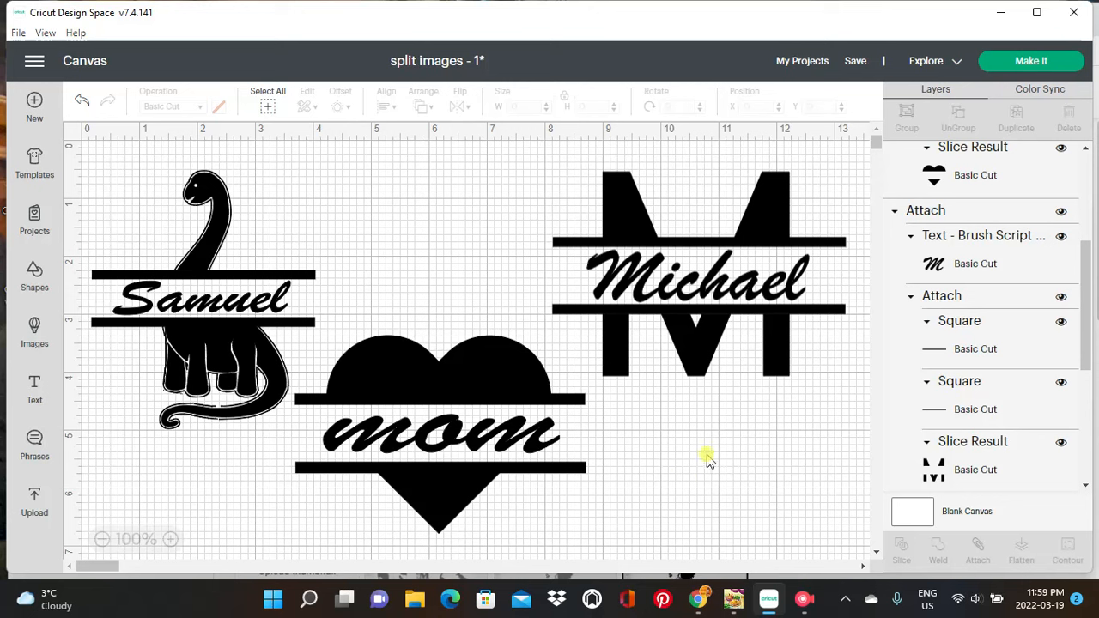
mouse_move(804, 608)
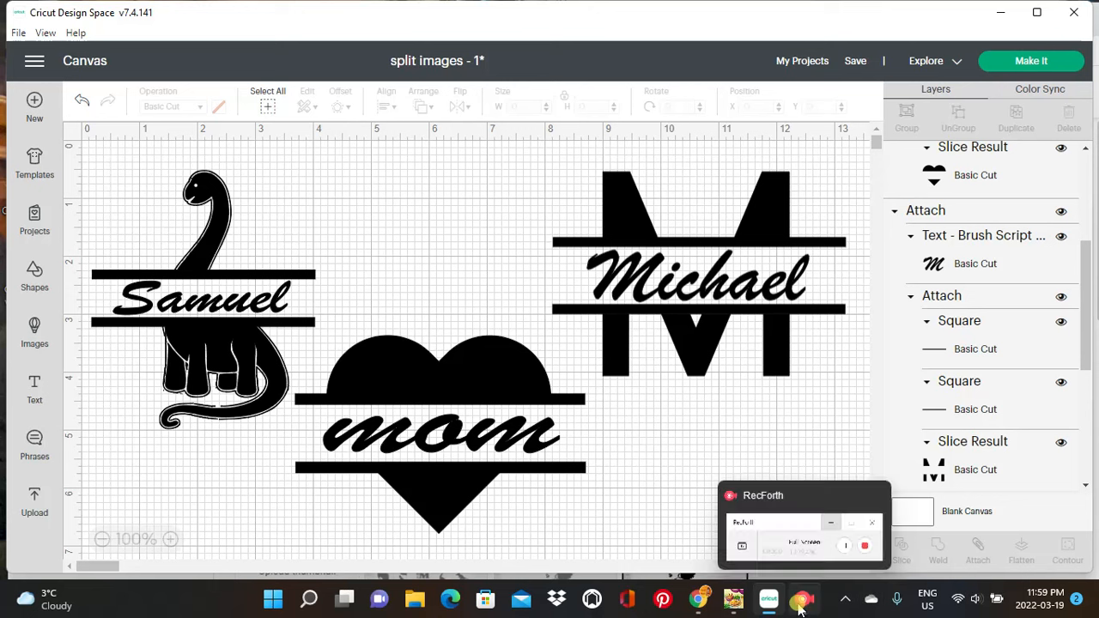